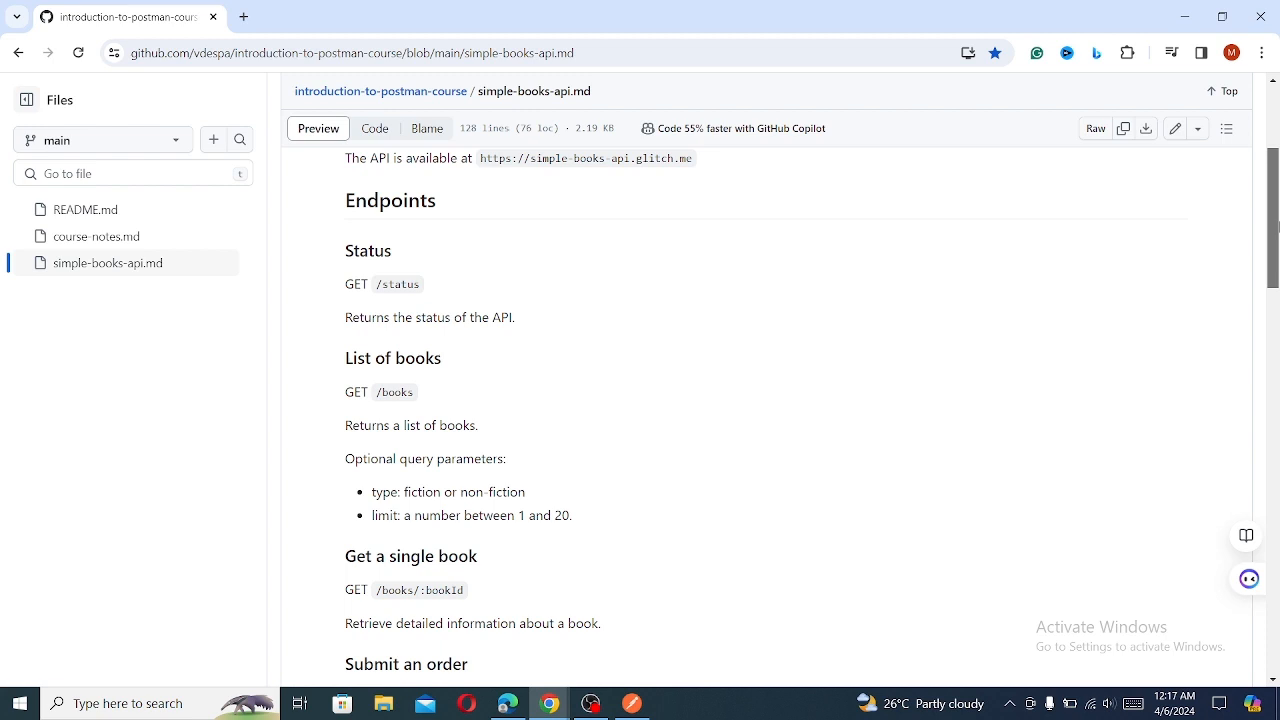
{"action": "left_click_drag", "start_coordinate": [1276, 226], "coordinate": [1276, 183]}
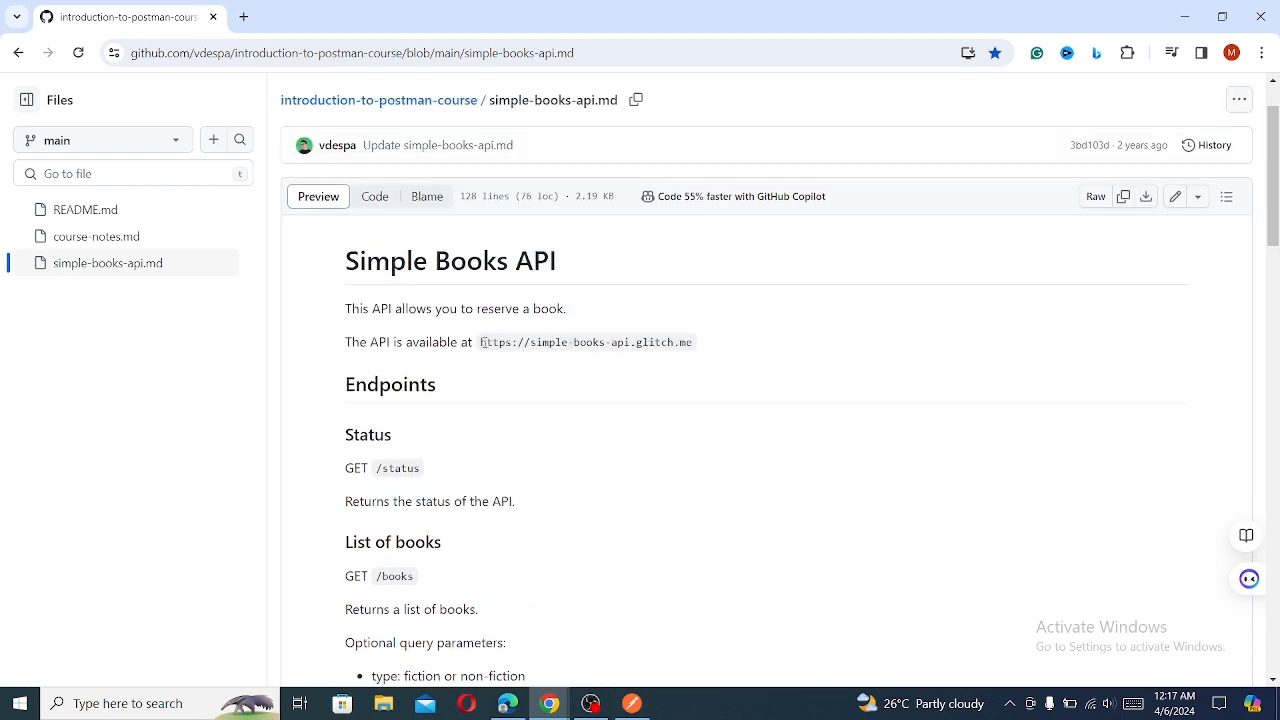
{"action": "left_click_drag", "start_coordinate": [481, 342], "coordinate": [693, 345]}
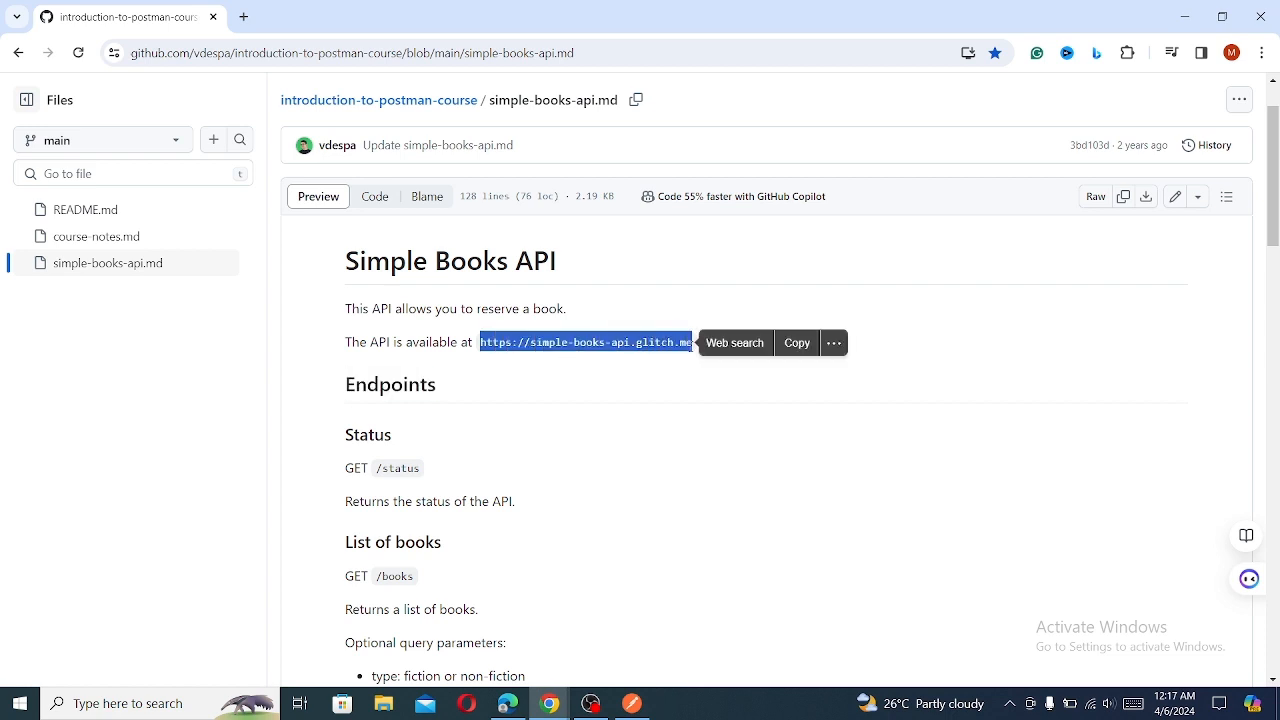
{"action": "right_click", "coordinate": [597, 343]}
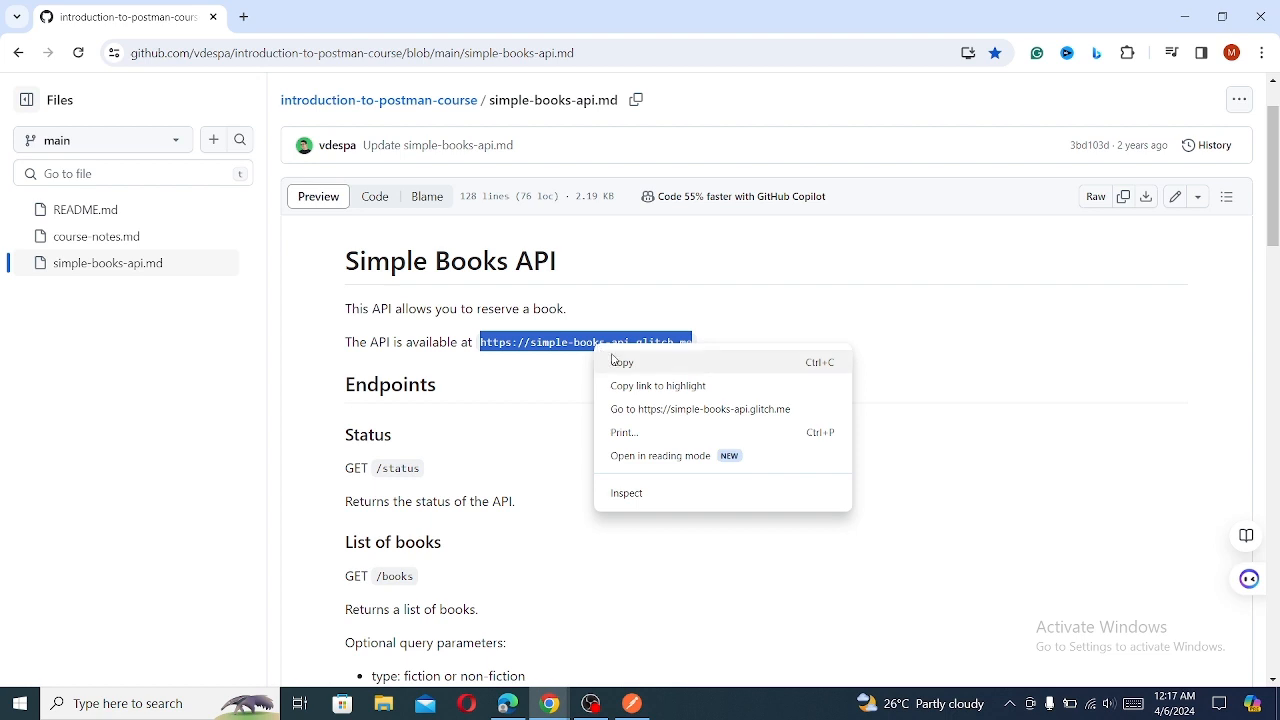
{"action": "left_click", "coordinate": [615, 362]}
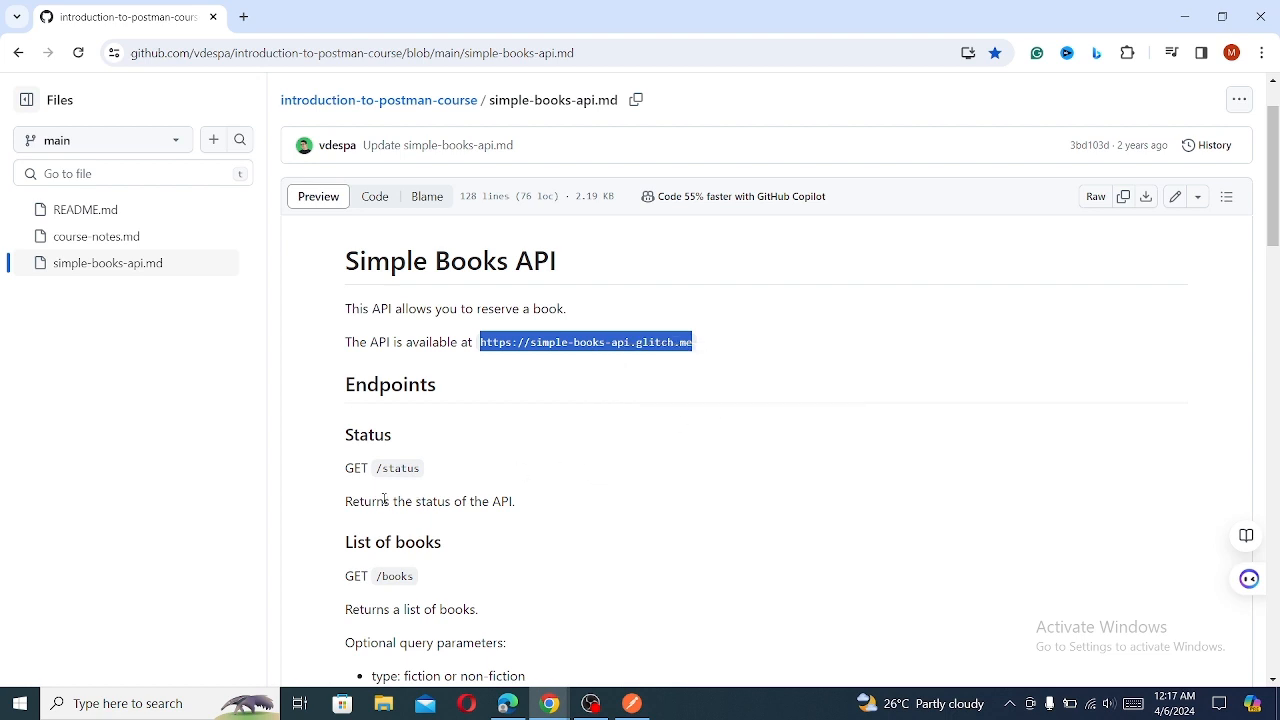
- Read the Submit an order section of the API documentation for its method, endpoint and required body properties
{"action": "left_click_drag", "start_coordinate": [1276, 166], "coordinate": [1277, 298]}
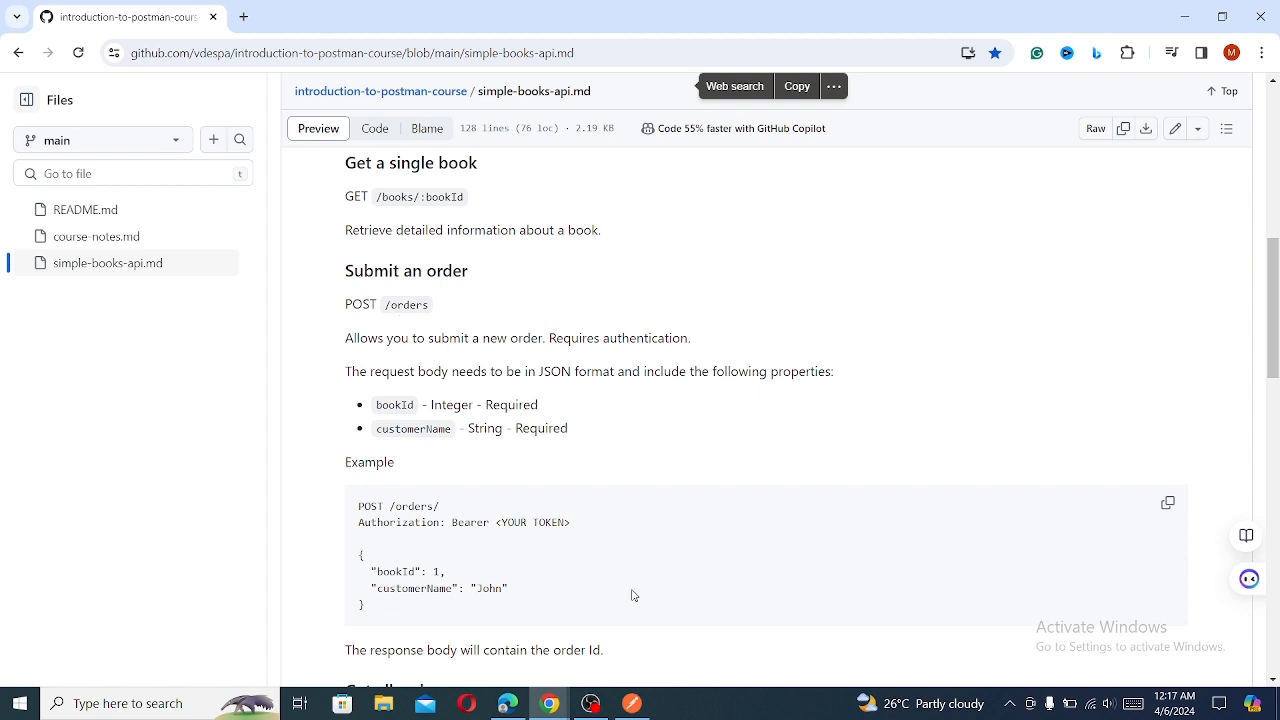
{"action": "left_click", "coordinate": [631, 704]}
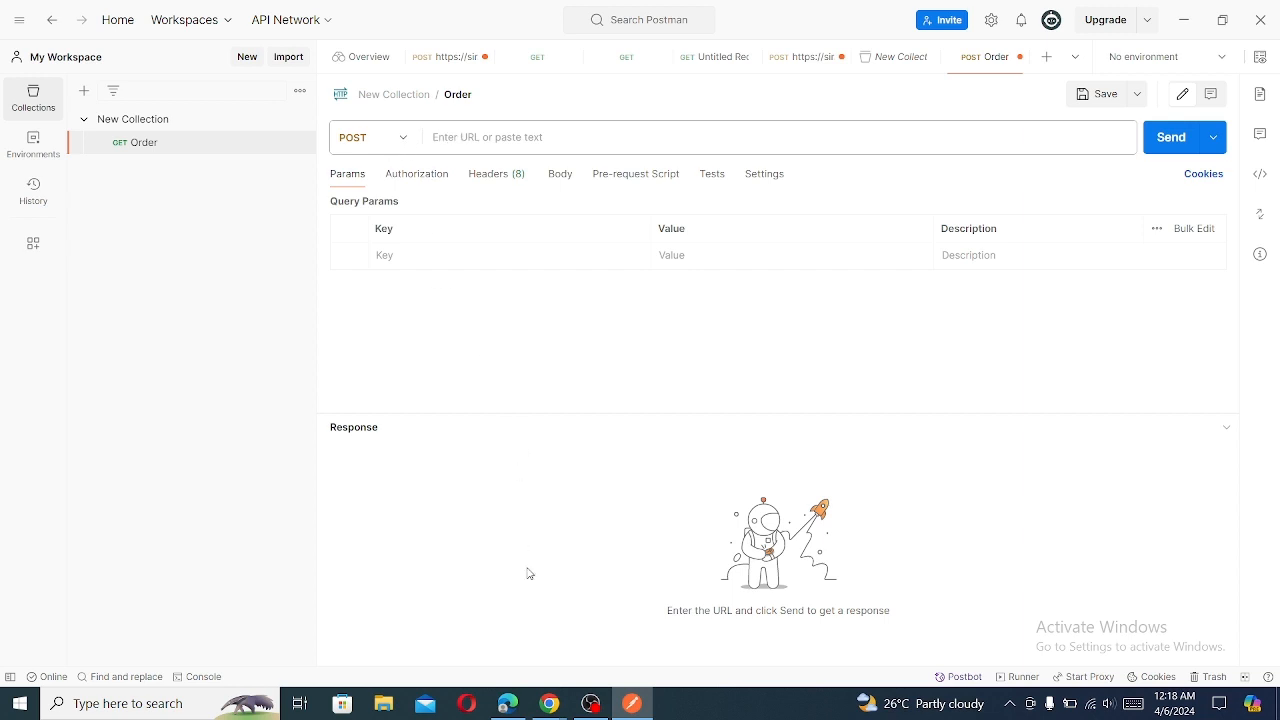
{"action": "mouse_move", "coordinate": [563, 697]}
{"action": "left_click", "coordinate": [607, 651]}
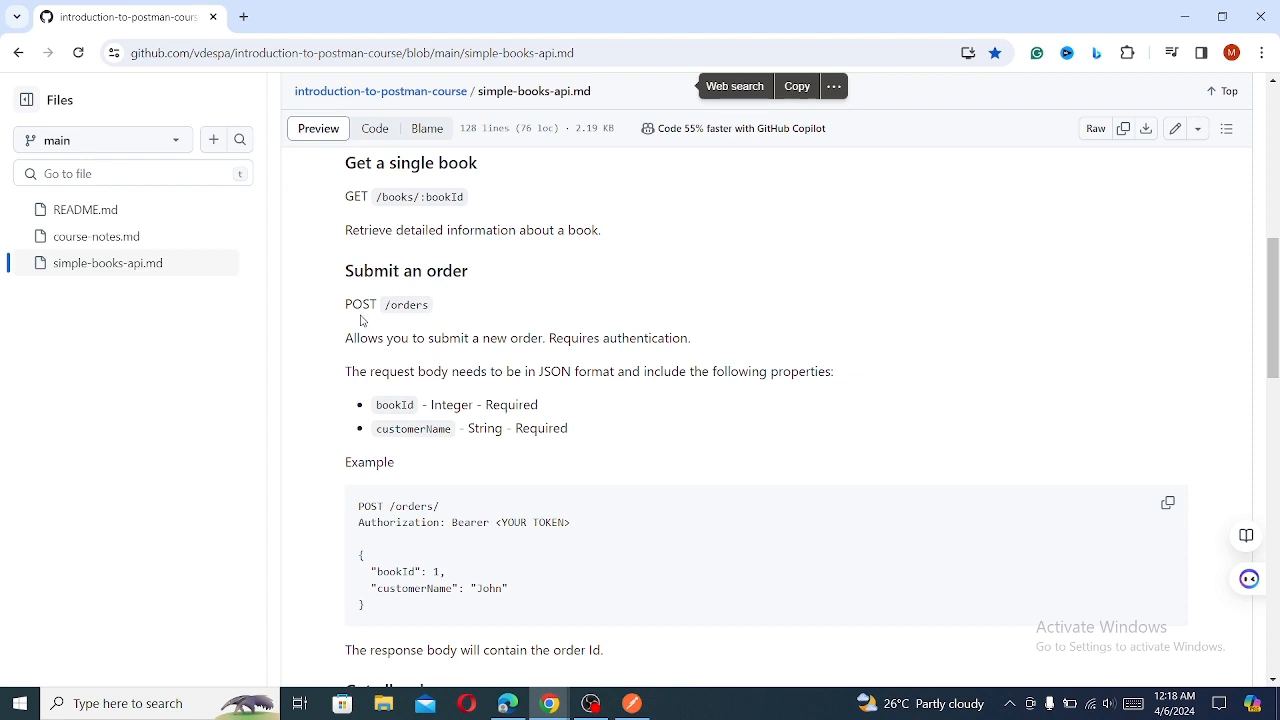
{"action": "left_click", "coordinate": [630, 702]}
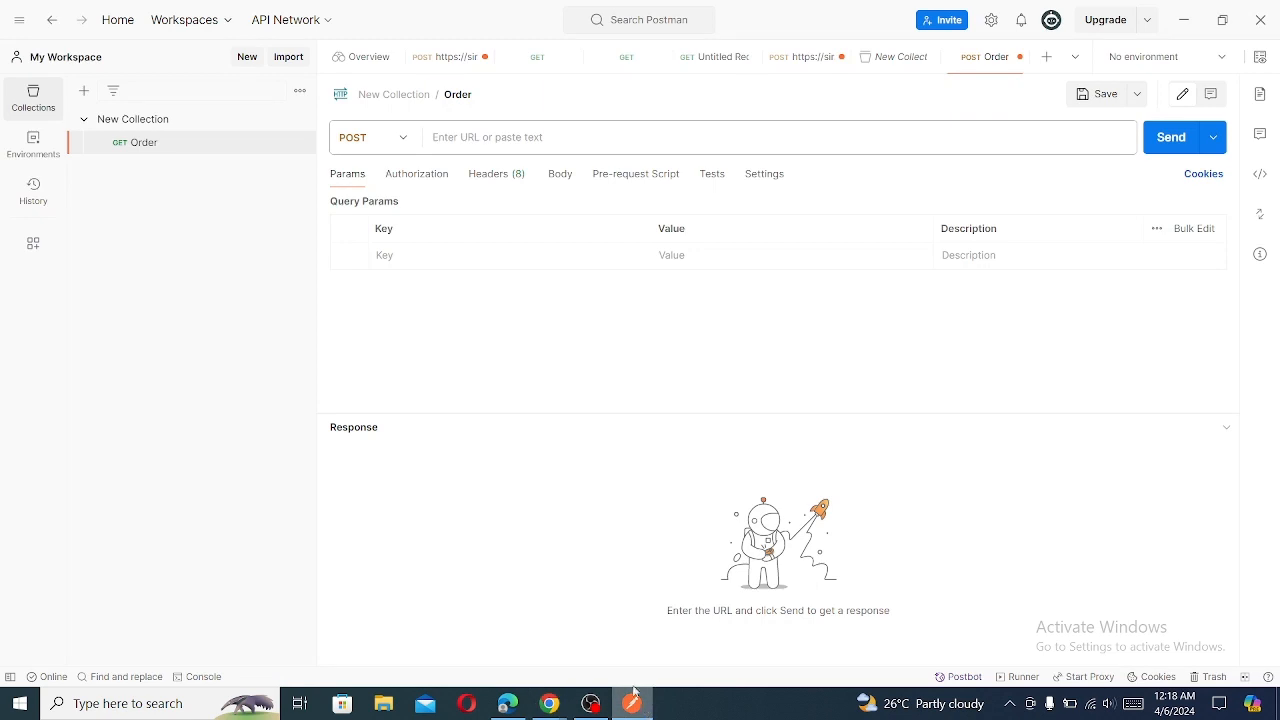
{"action": "left_click", "coordinate": [482, 137]}
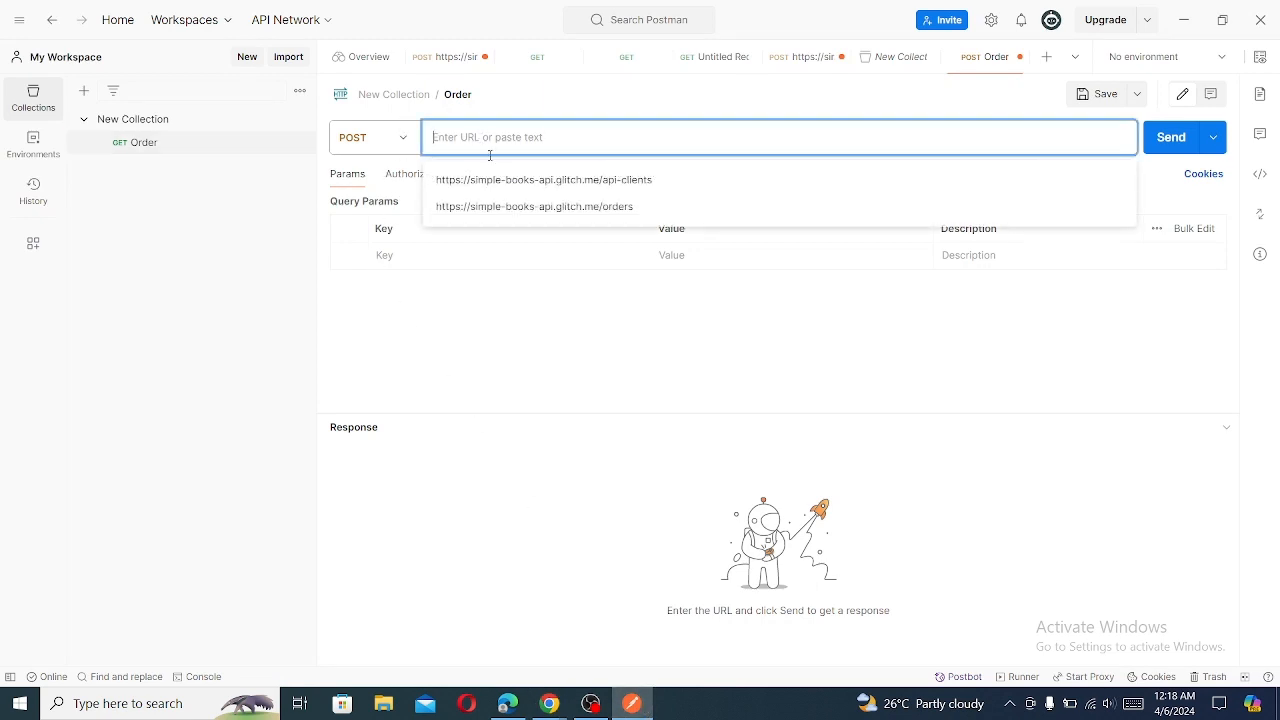
{"action": "left_click", "coordinate": [510, 207]}
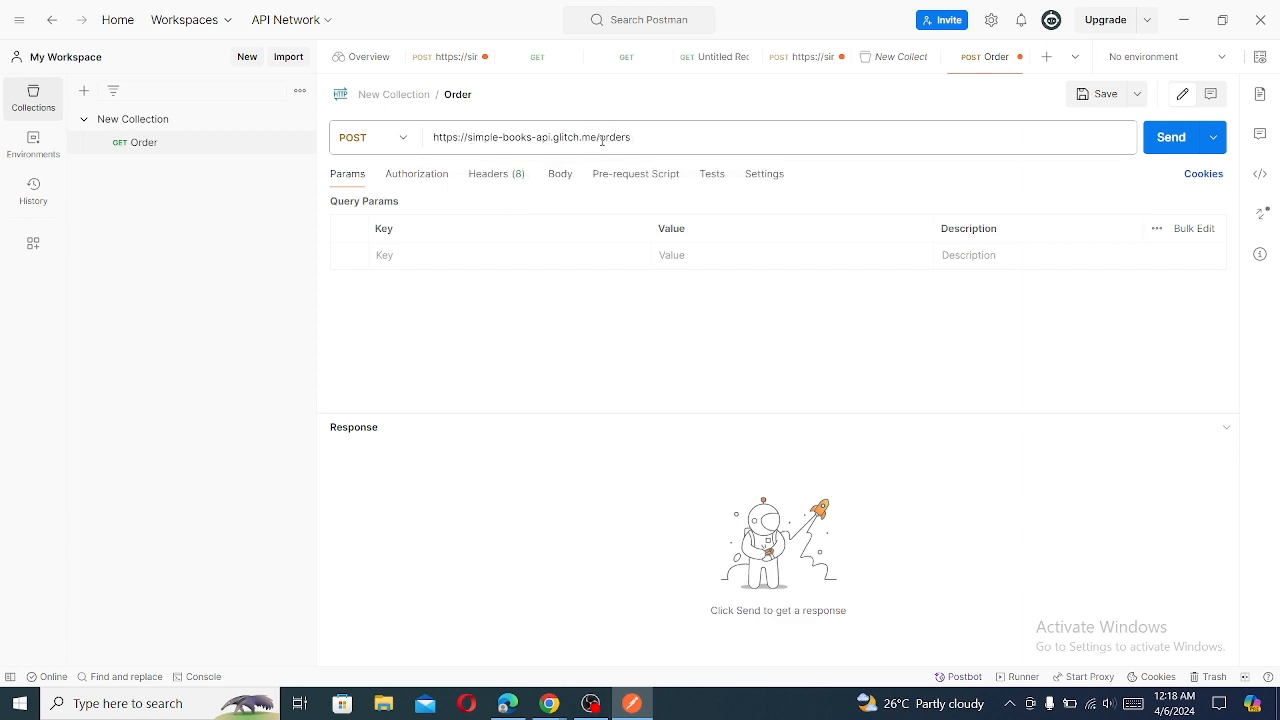
{"action": "left_click", "coordinate": [1177, 141]}
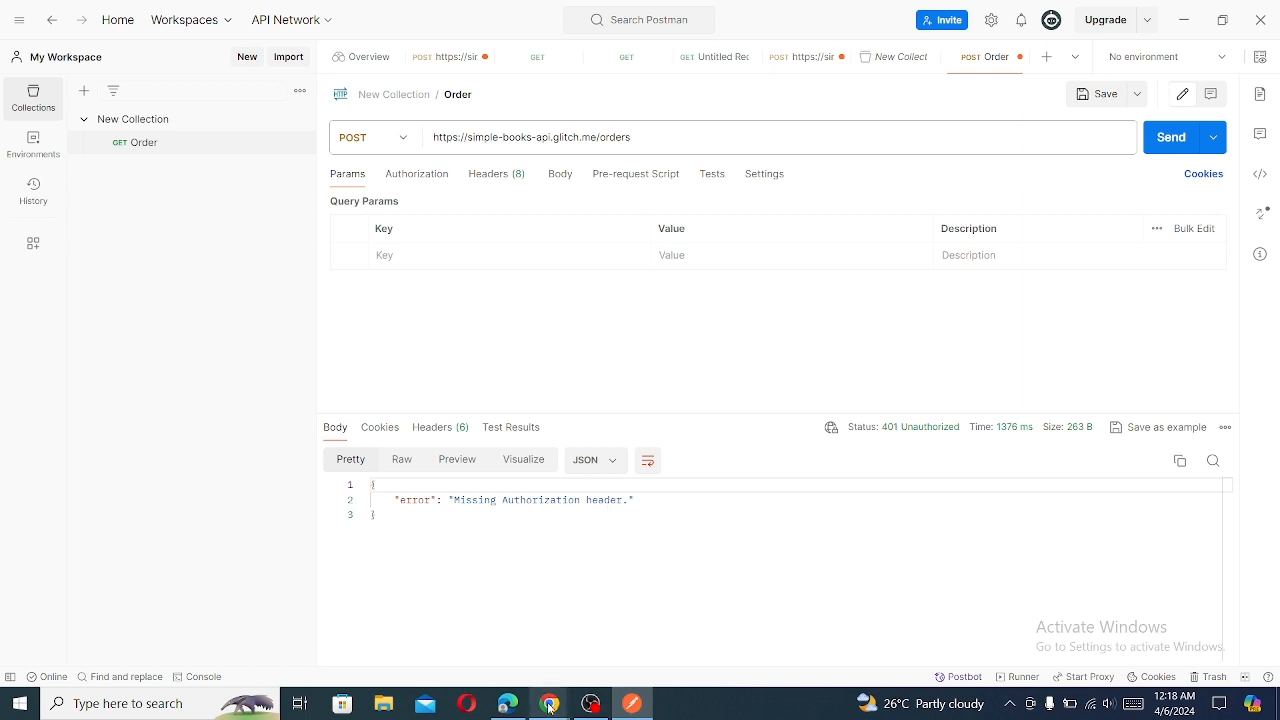
- Return to the API documentation in Chrome and examine the API Authentication section, highlighting the /api-clients/ endpoint
{"action": "mouse_move", "coordinate": [551, 701]}
{"action": "left_click", "coordinate": [610, 627]}
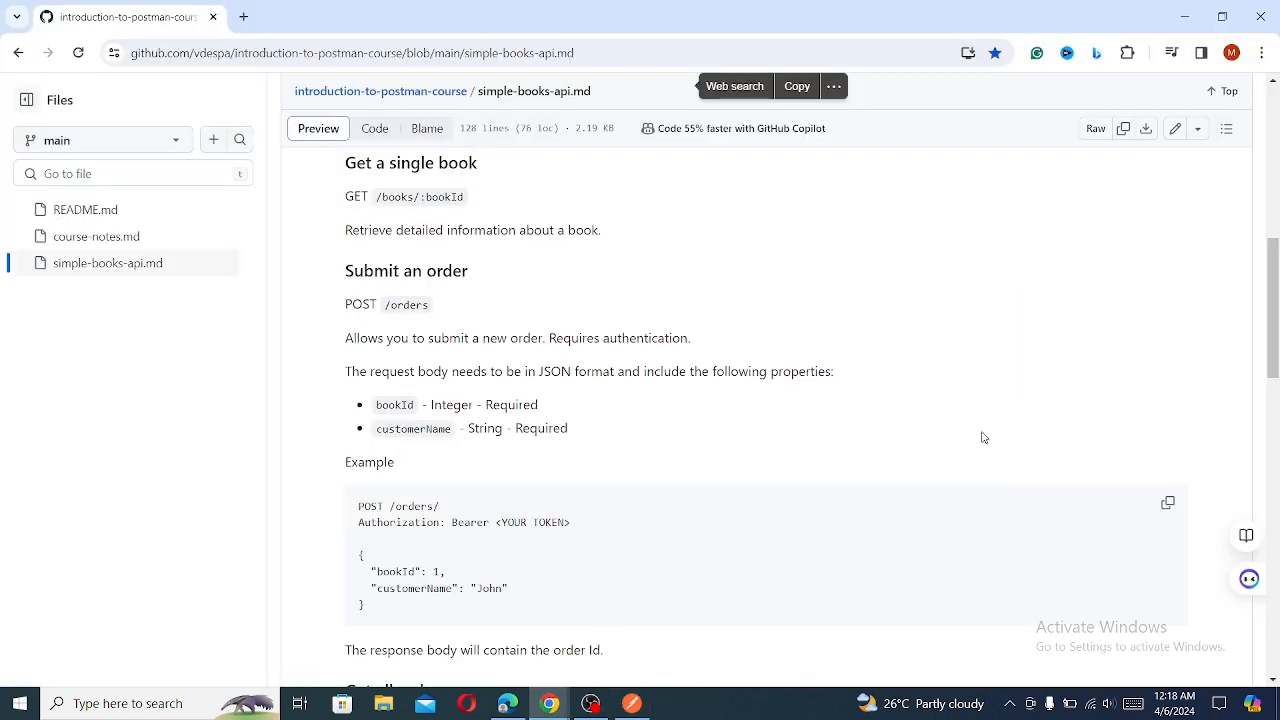
{"action": "left_click_drag", "start_coordinate": [1275, 333], "coordinate": [1277, 341]}
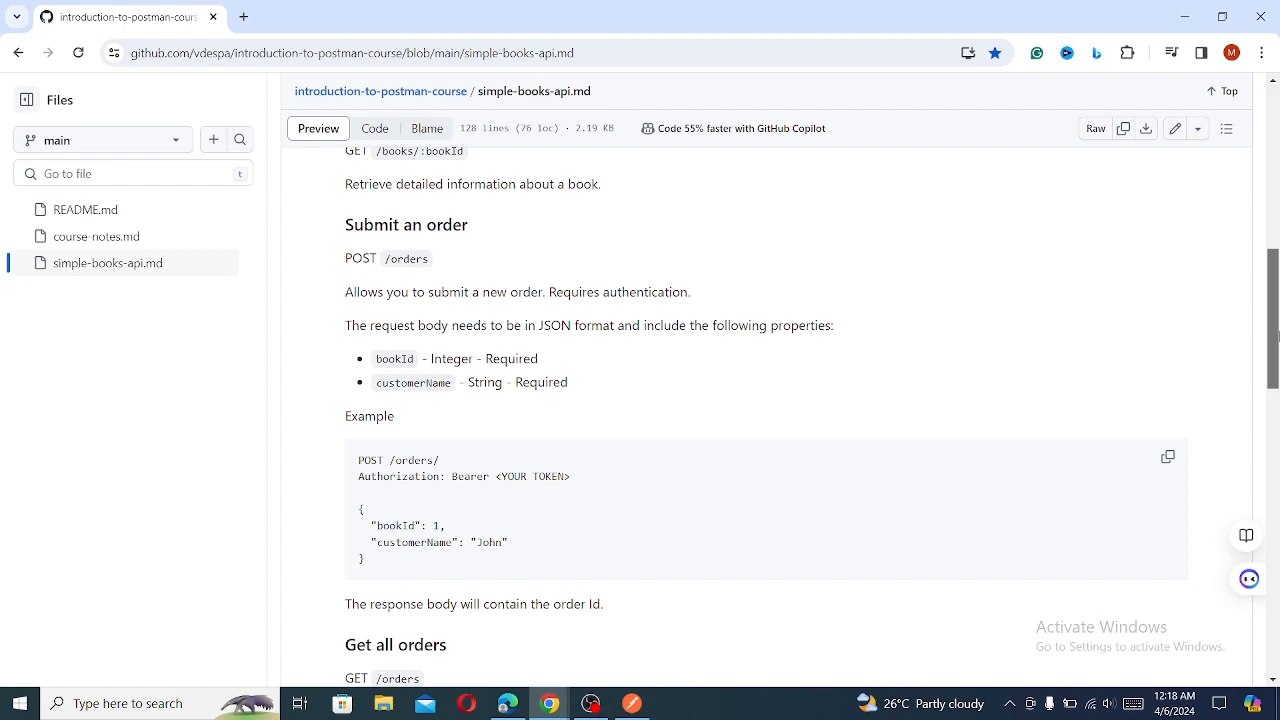
{"action": "left_click_drag", "start_coordinate": [1277, 335], "coordinate": [1276, 627]}
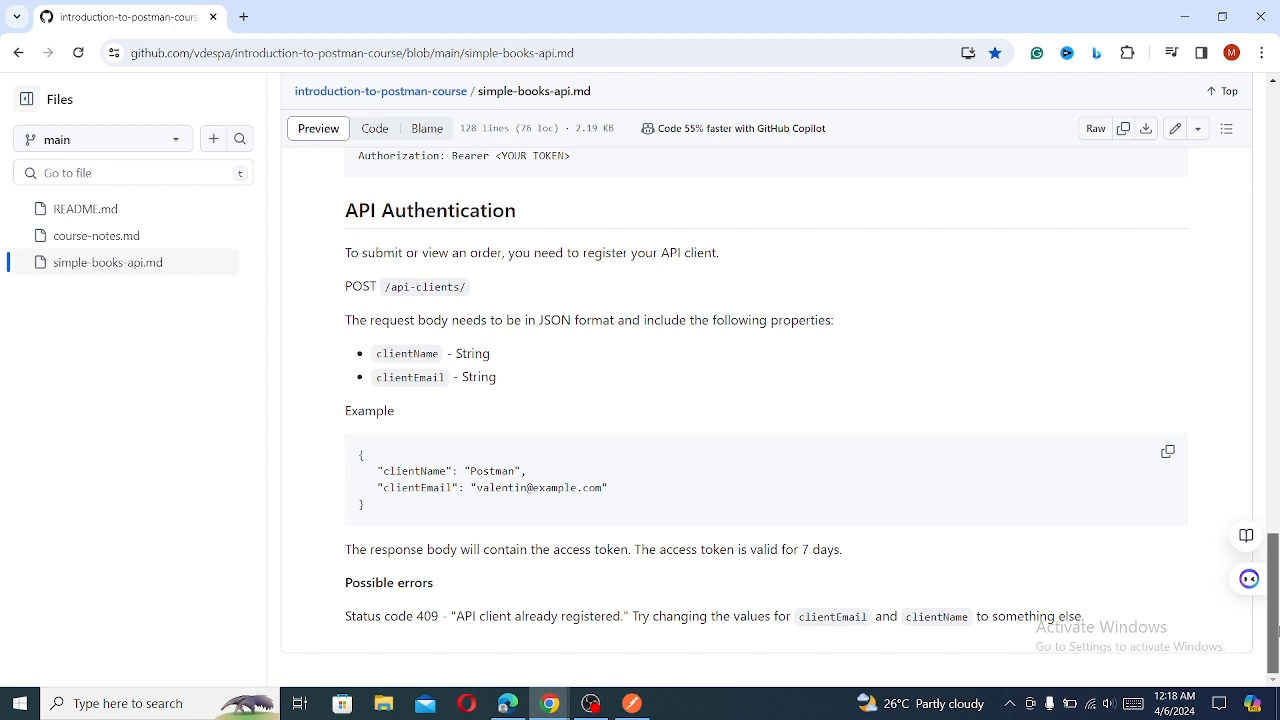
{"action": "left_click_drag", "start_coordinate": [1278, 631], "coordinate": [1277, 629]}
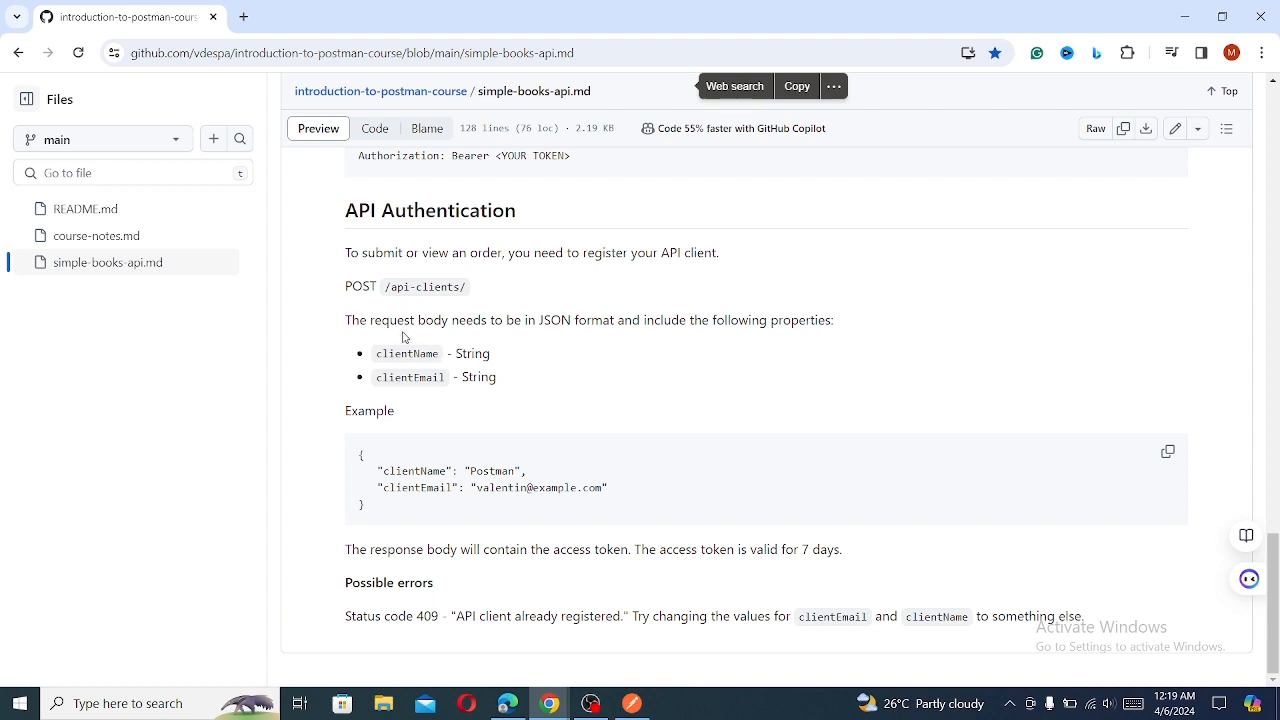
{"action": "left_click_drag", "start_coordinate": [377, 288], "coordinate": [482, 287]}
{"action": "left_click", "coordinate": [488, 308]}
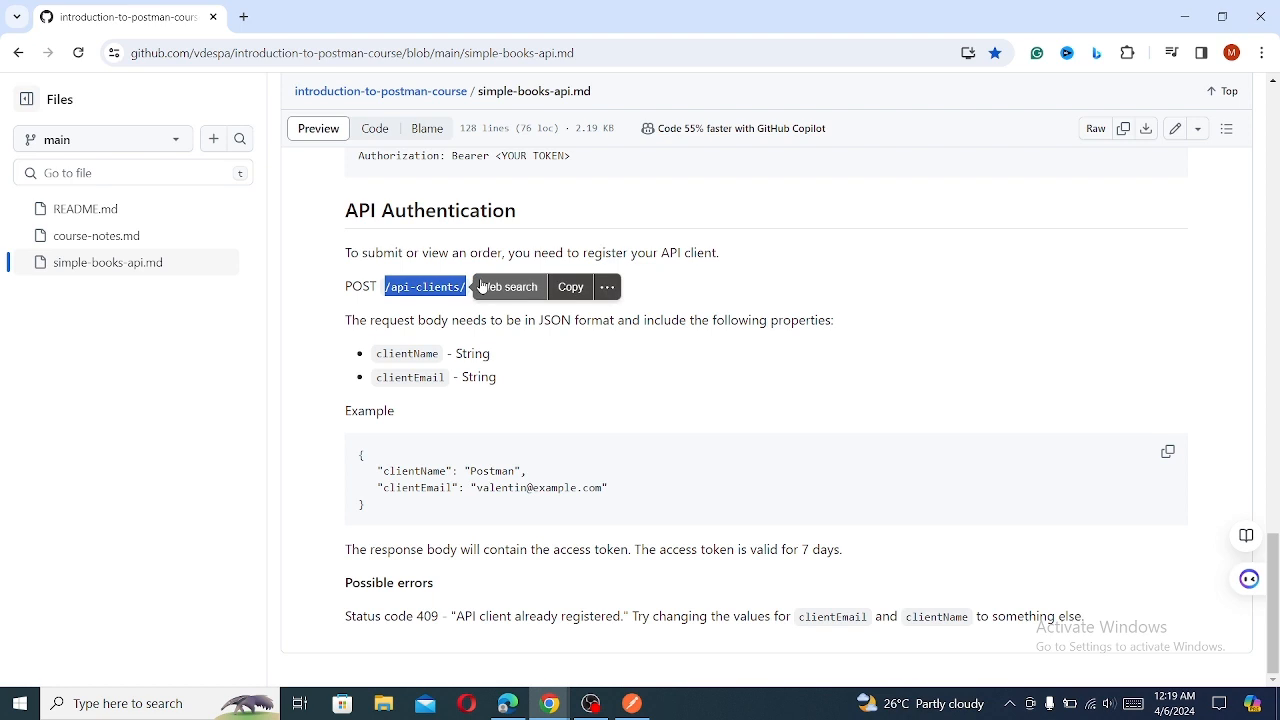
- Switch to Postman, save the Order request in New Collection and send it again
{"action": "left_click", "coordinate": [632, 703]}
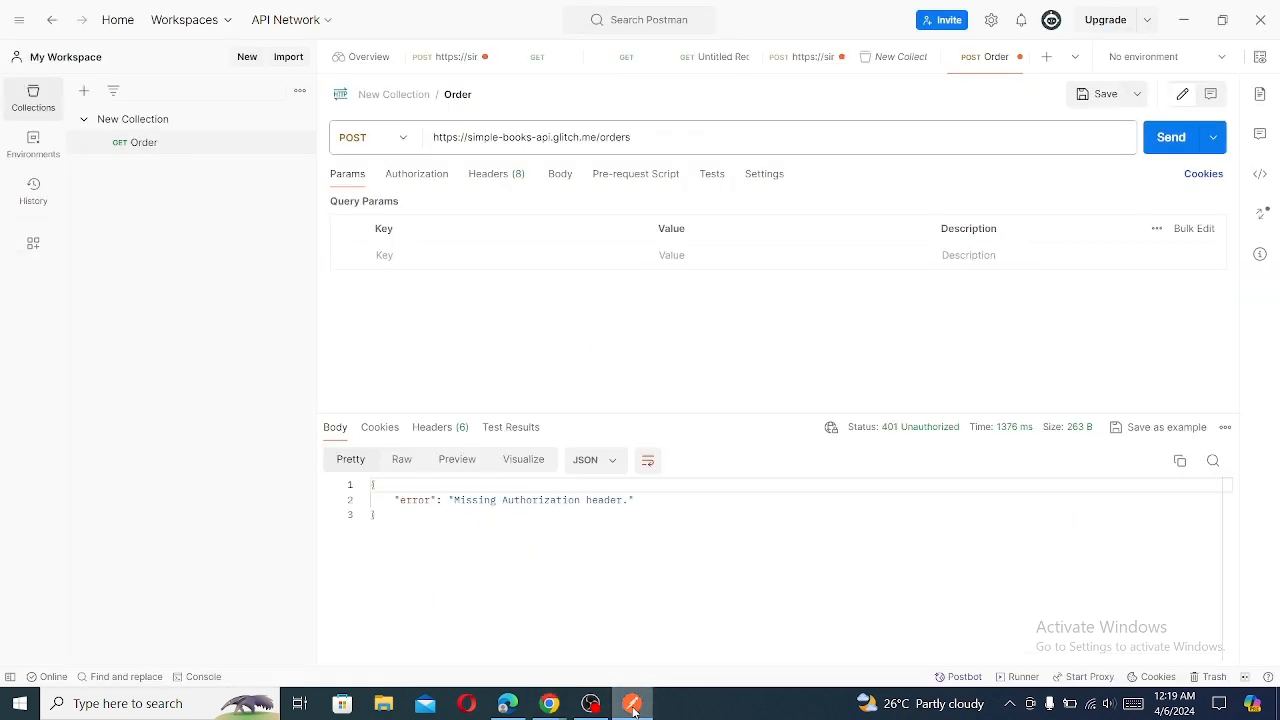
{"action": "mouse_move", "coordinate": [243, 149]}
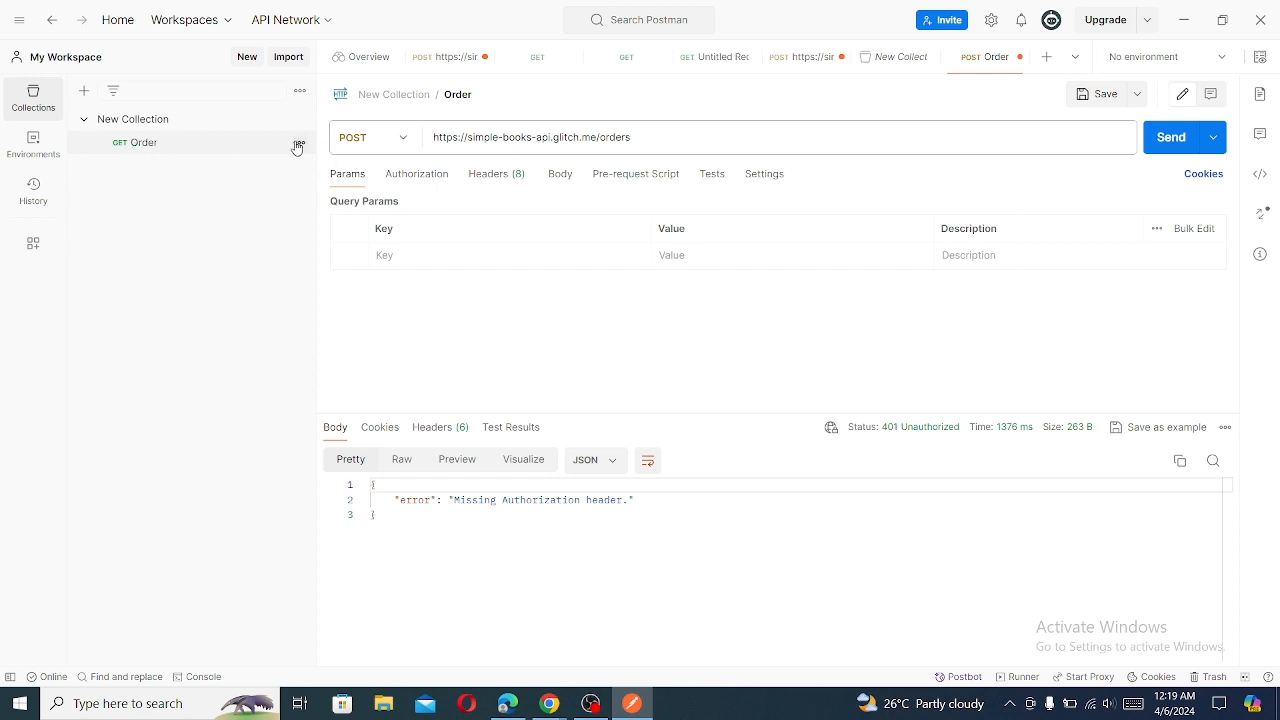
{"action": "left_click", "coordinate": [1081, 96]}
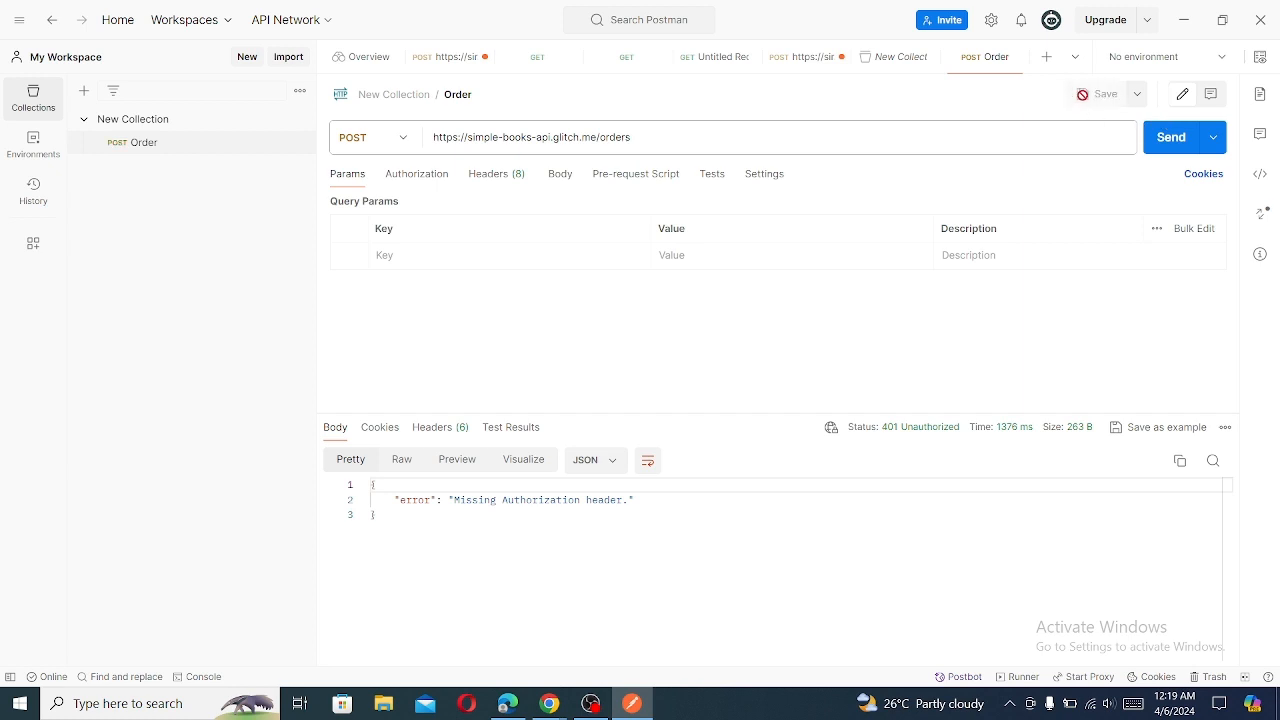
{"action": "left_click", "coordinate": [1172, 140]}
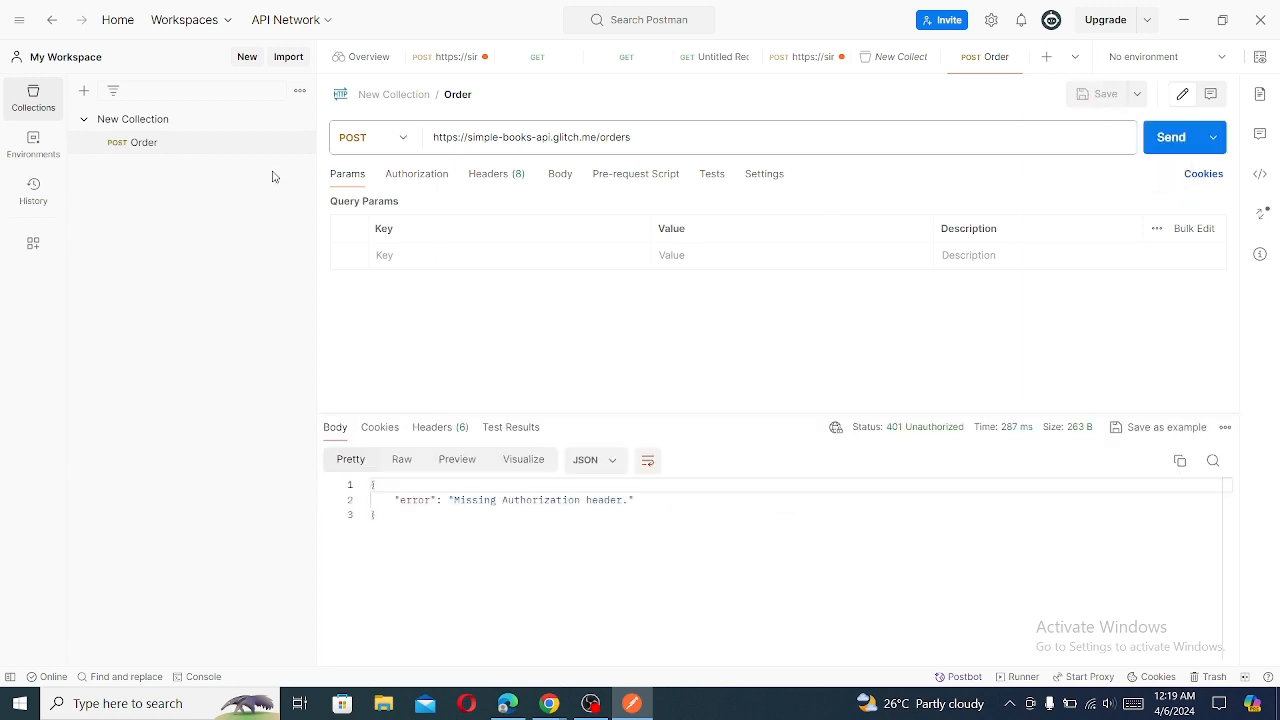
- Duplicate the Order request in New Collection and open the copy
{"action": "left_click", "coordinate": [298, 144]}
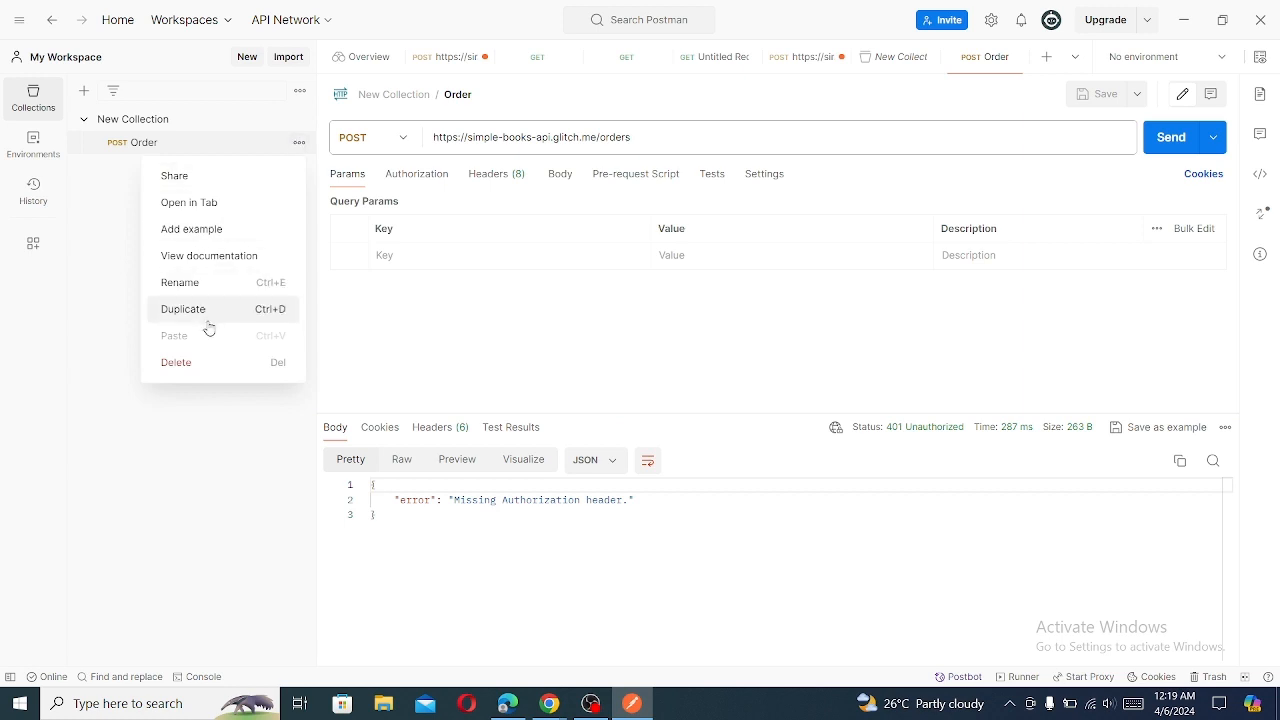
{"action": "left_click", "coordinate": [205, 313]}
{"action": "left_click", "coordinate": [288, 165]}
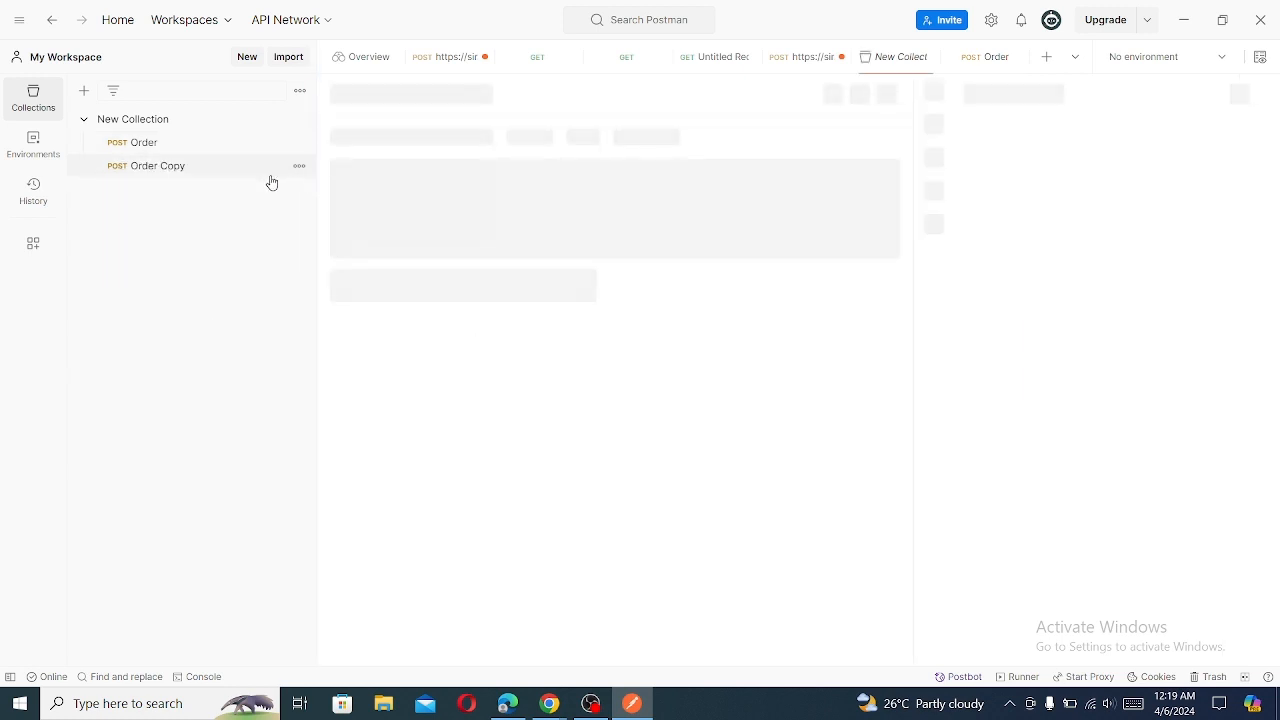
- Rename the duplicated Order request as api-client
{"action": "left_click", "coordinate": [299, 172]}
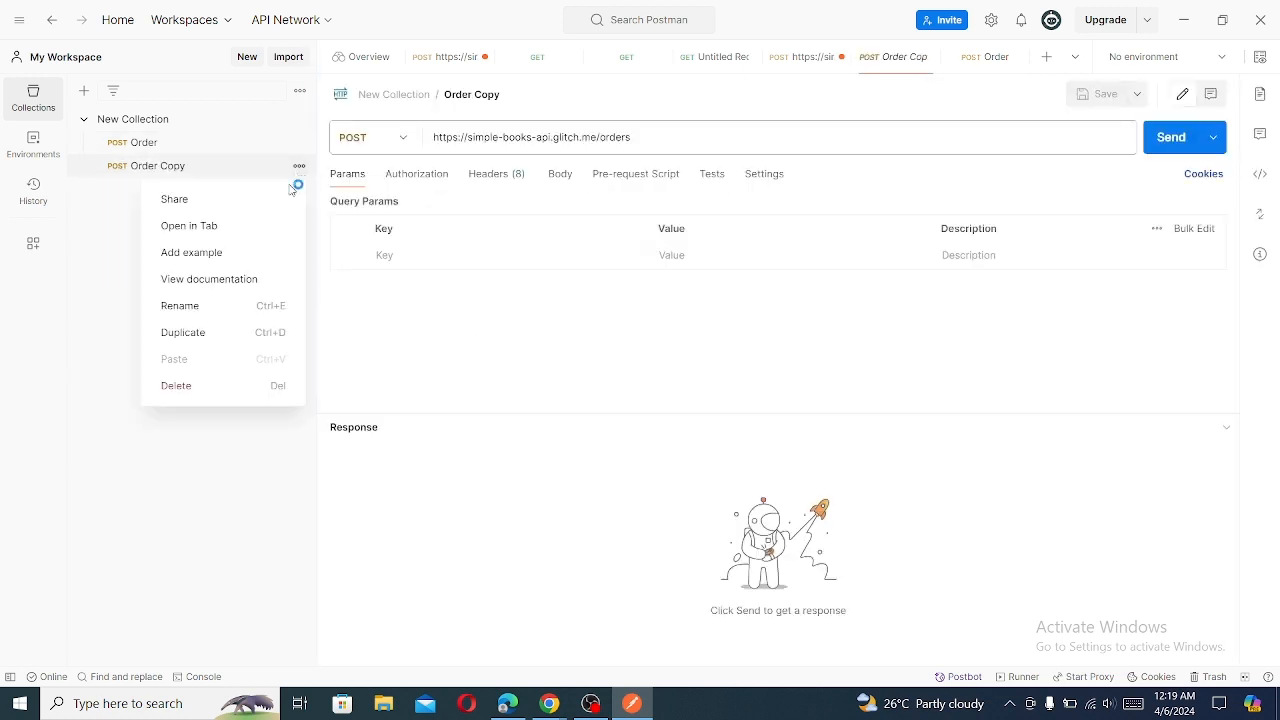
{"action": "left_click", "coordinate": [203, 306]}
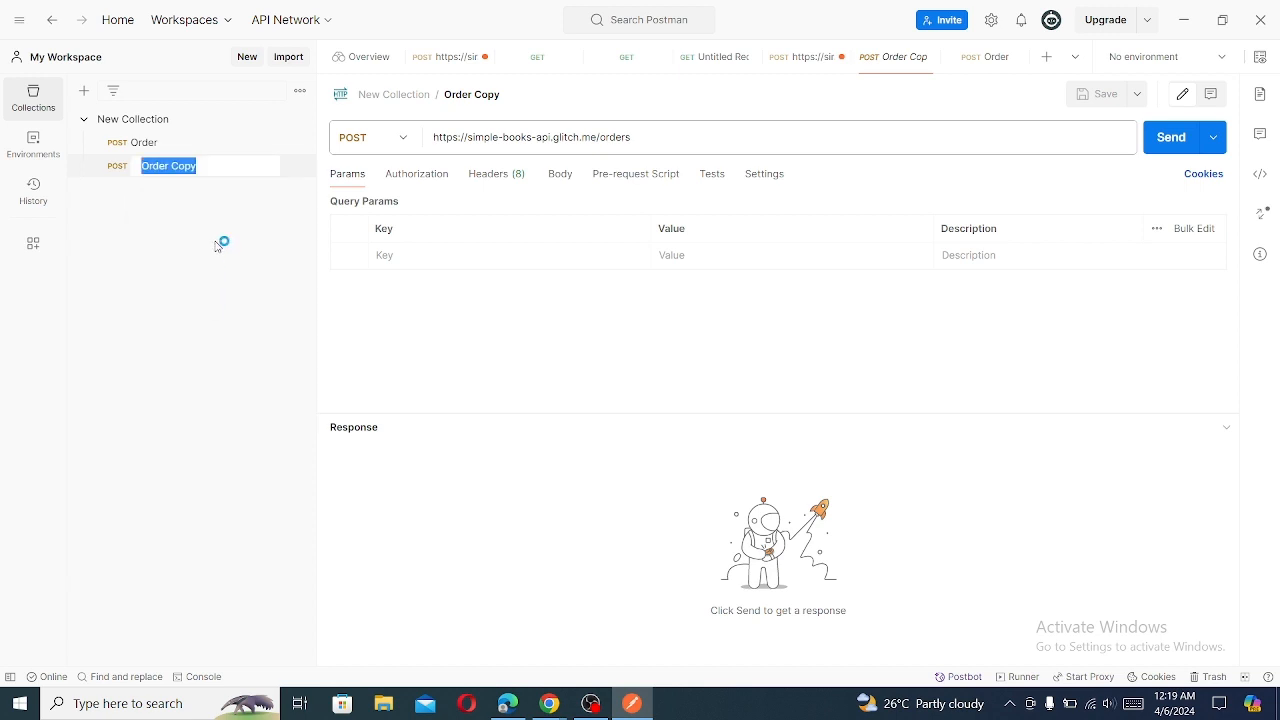
{"action": "type", "text": "api"}
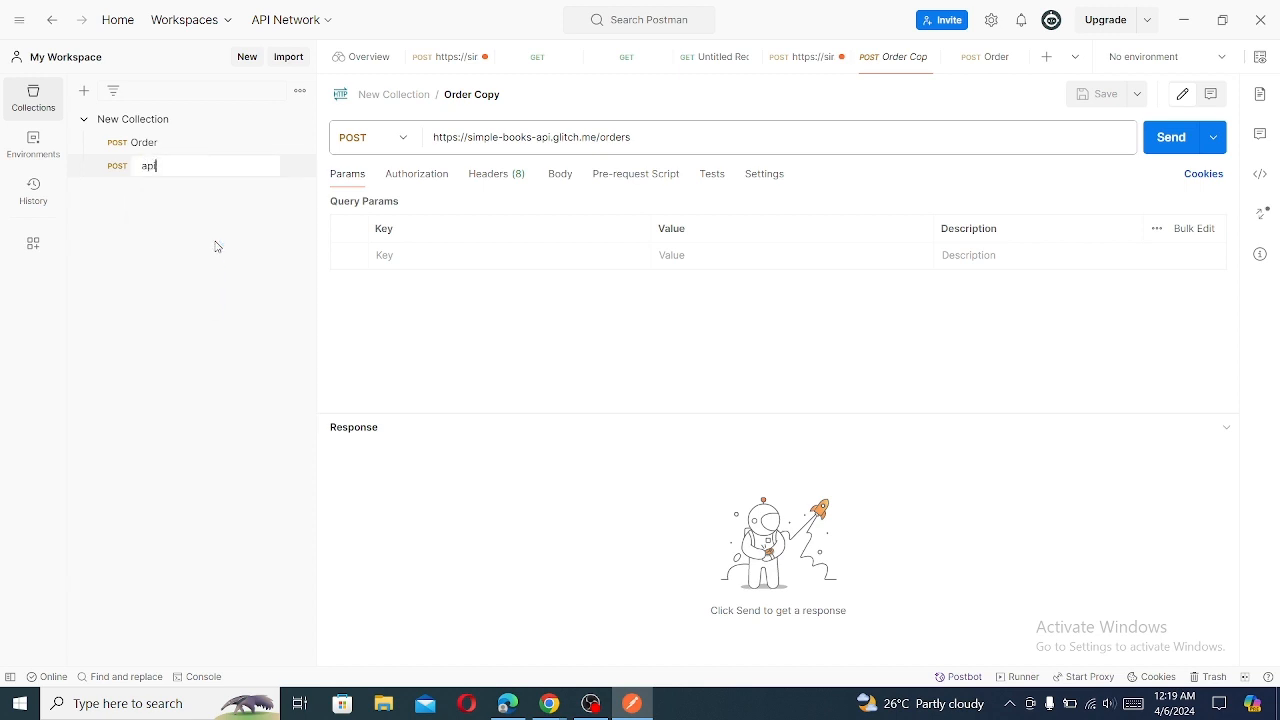
{"action": "type", "text": "-client"}
{"action": "key", "text": "Return"}
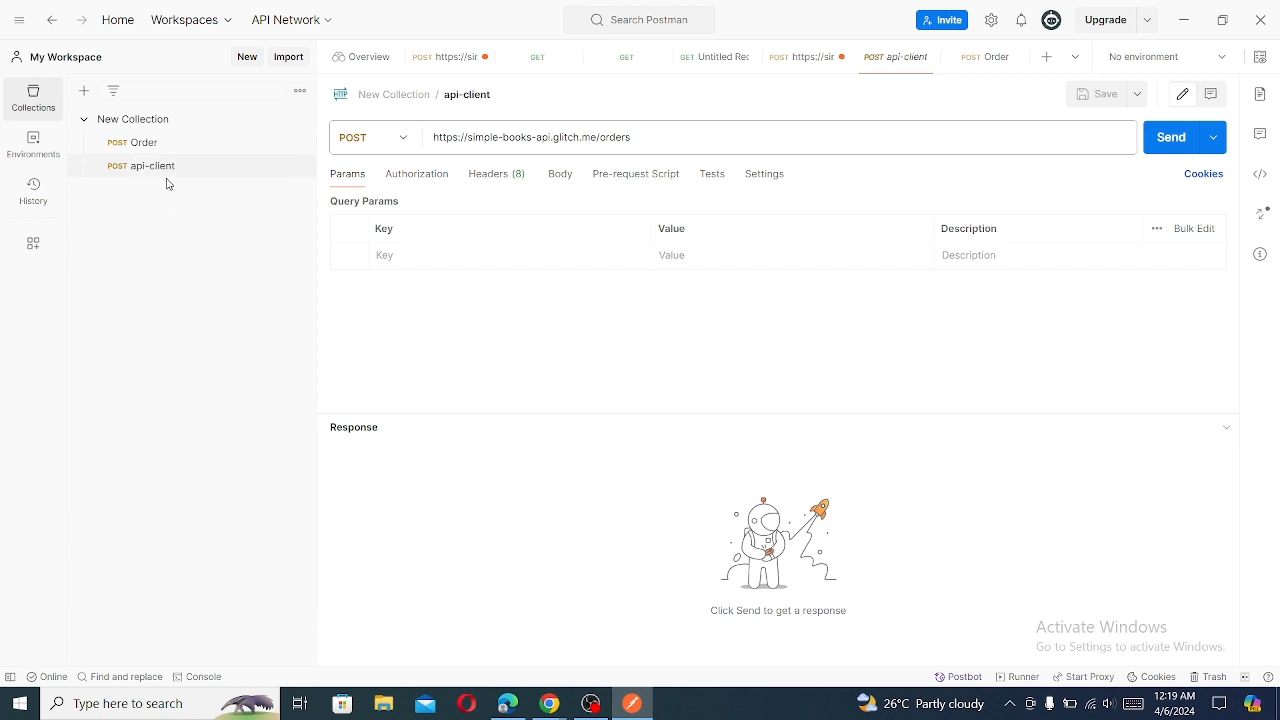
{"action": "left_click", "coordinate": [157, 168]}
{"action": "left_click", "coordinate": [655, 134]}
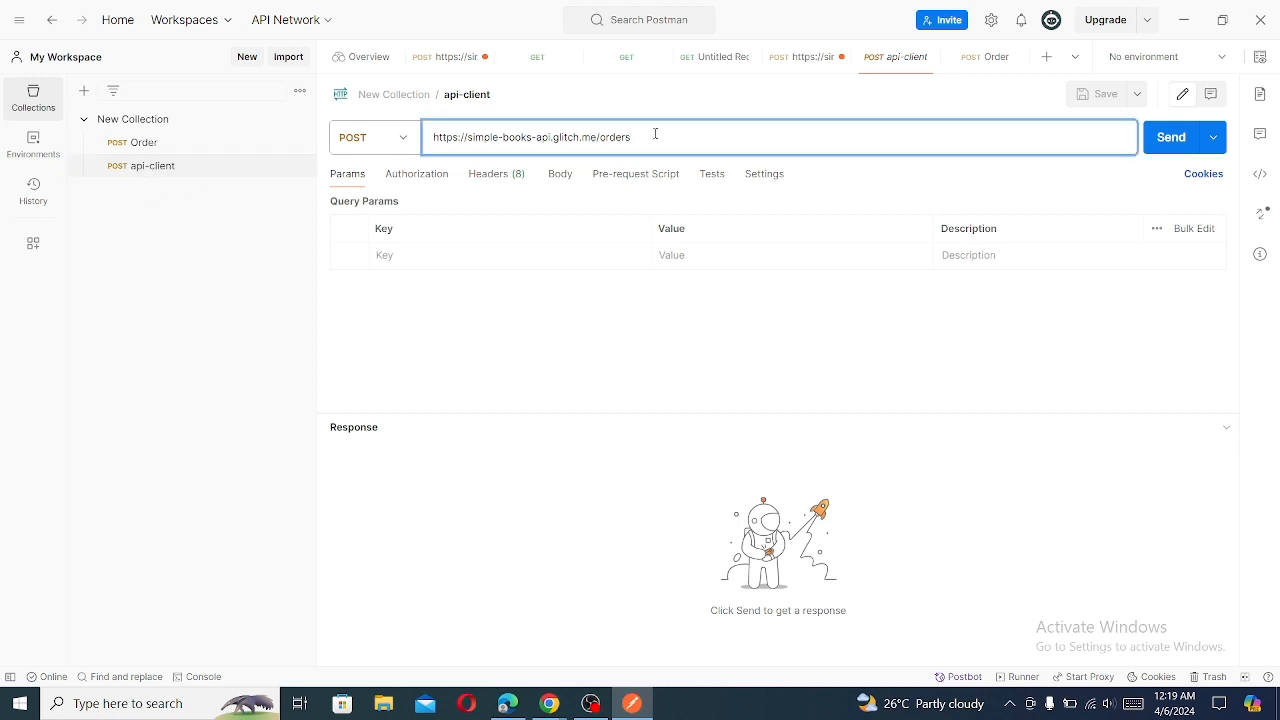
{"action": "key", "text": "BackSpace"}
{"action": "key", "text": "BackSpace"}
{"action": "key", "text": "BackSpace"}
{"action": "key", "text": "BackSpace"}
{"action": "key", "text": "BackSpace"}
{"action": "key", "text": "BackSpace"}
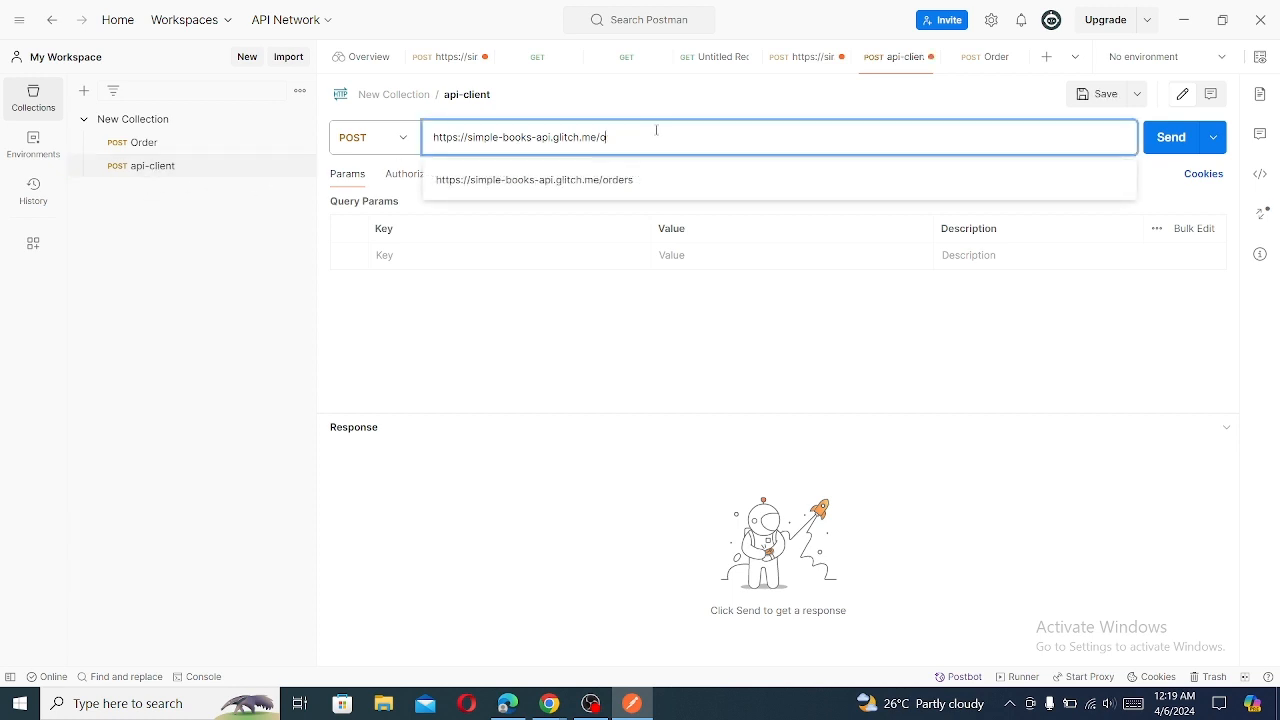
{"action": "type", "text": "api"}
{"action": "left_click", "coordinate": [634, 182]}
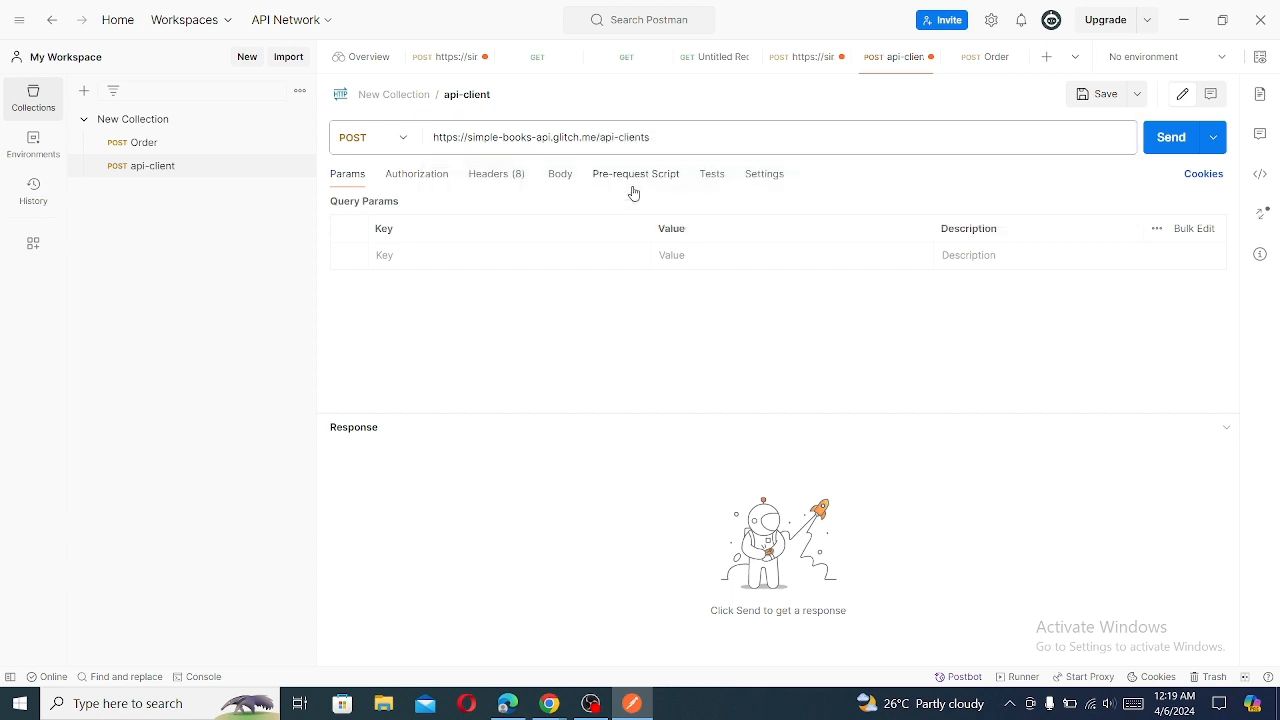
{"action": "left_click", "coordinate": [1170, 140]}
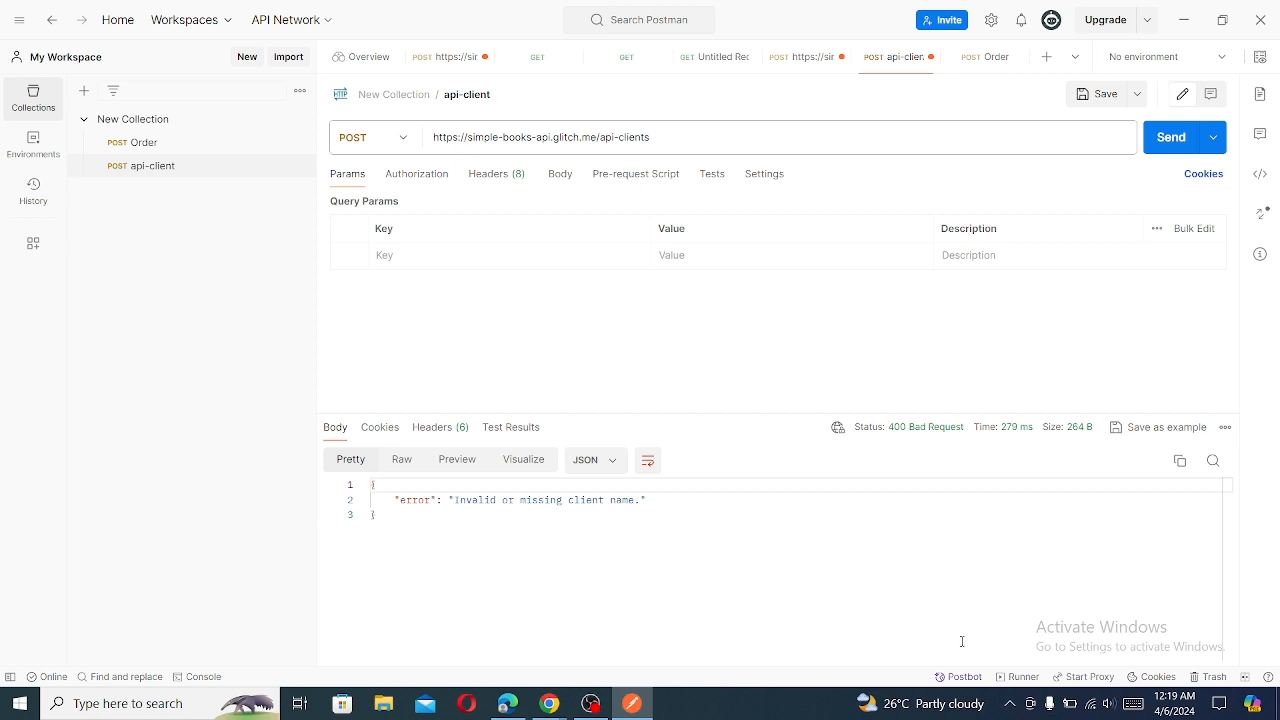
- Switch to the documentation in Chrome and copy the example JSON body from the API Authentication section
{"action": "left_click", "coordinate": [639, 708]}
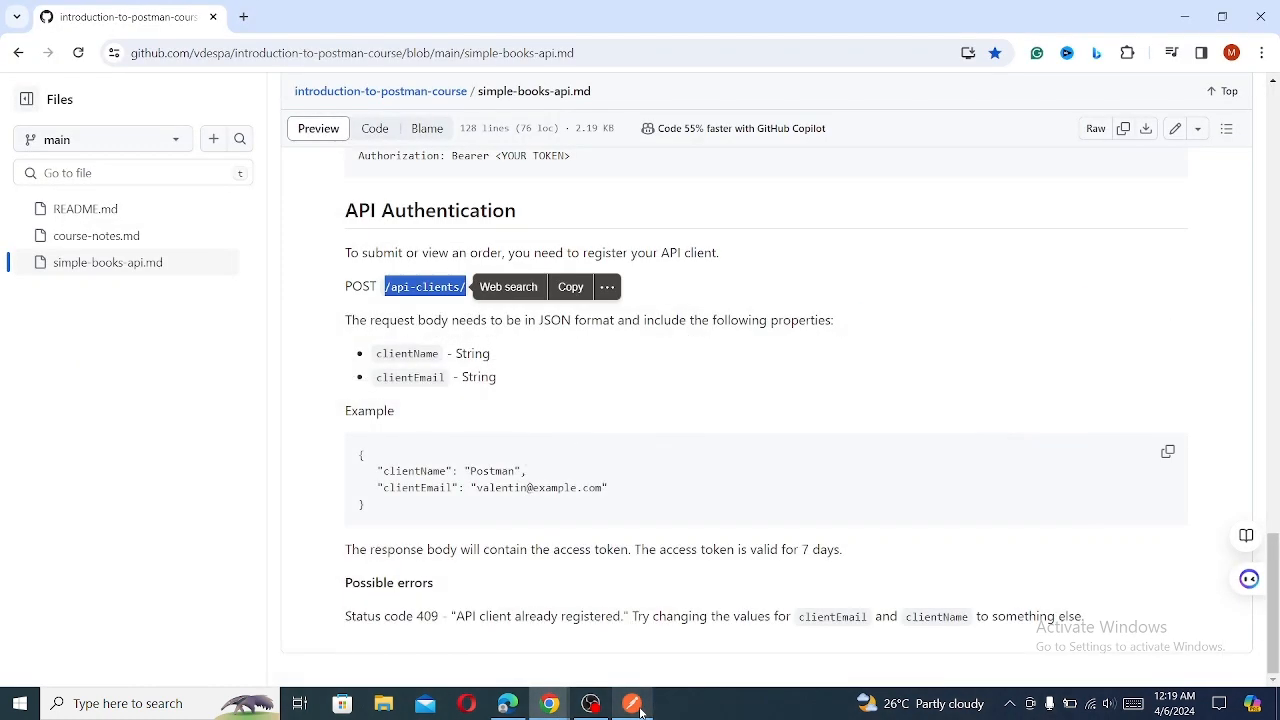
{"action": "left_click", "coordinate": [639, 708]}
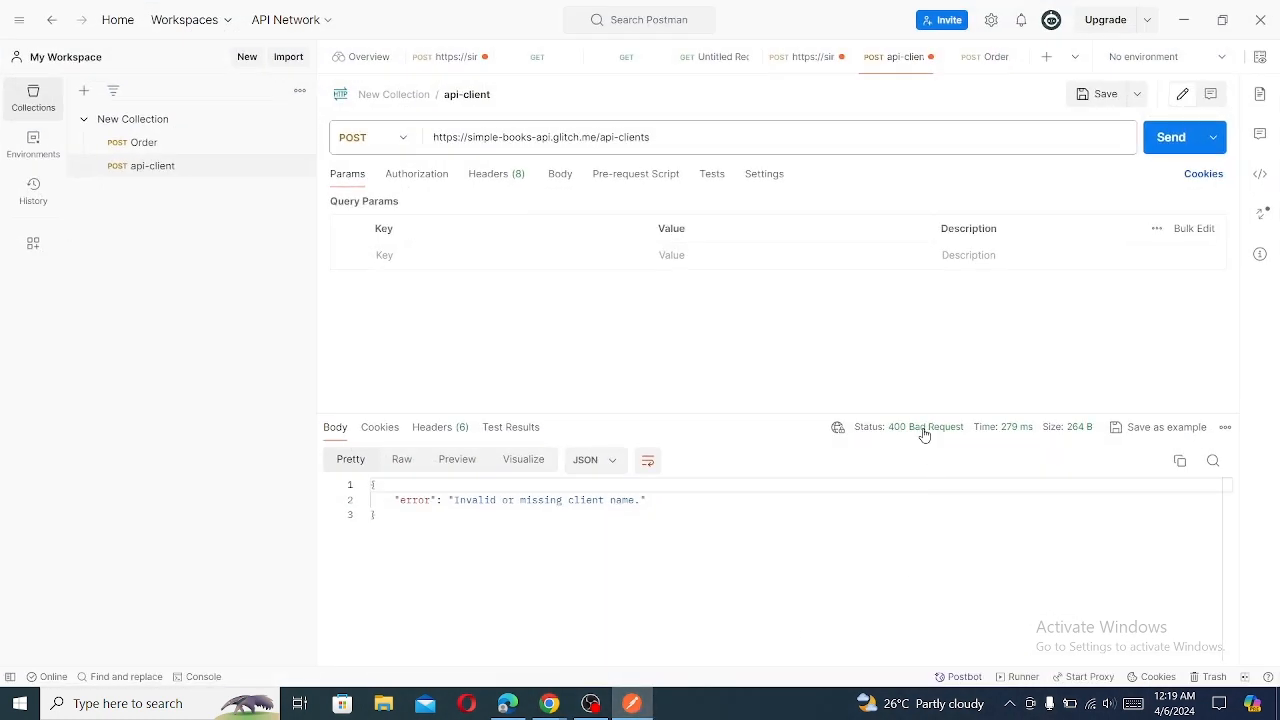
{"action": "mouse_move", "coordinate": [553, 708]}
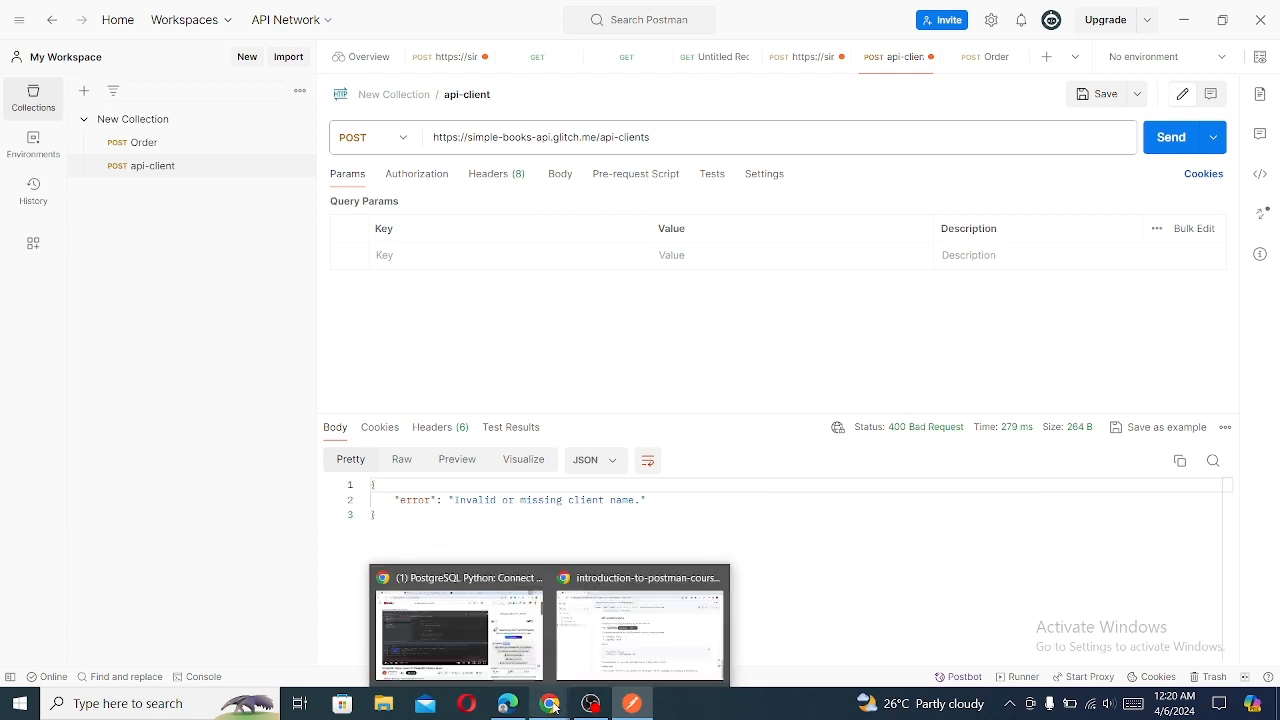
{"action": "left_click", "coordinate": [616, 650]}
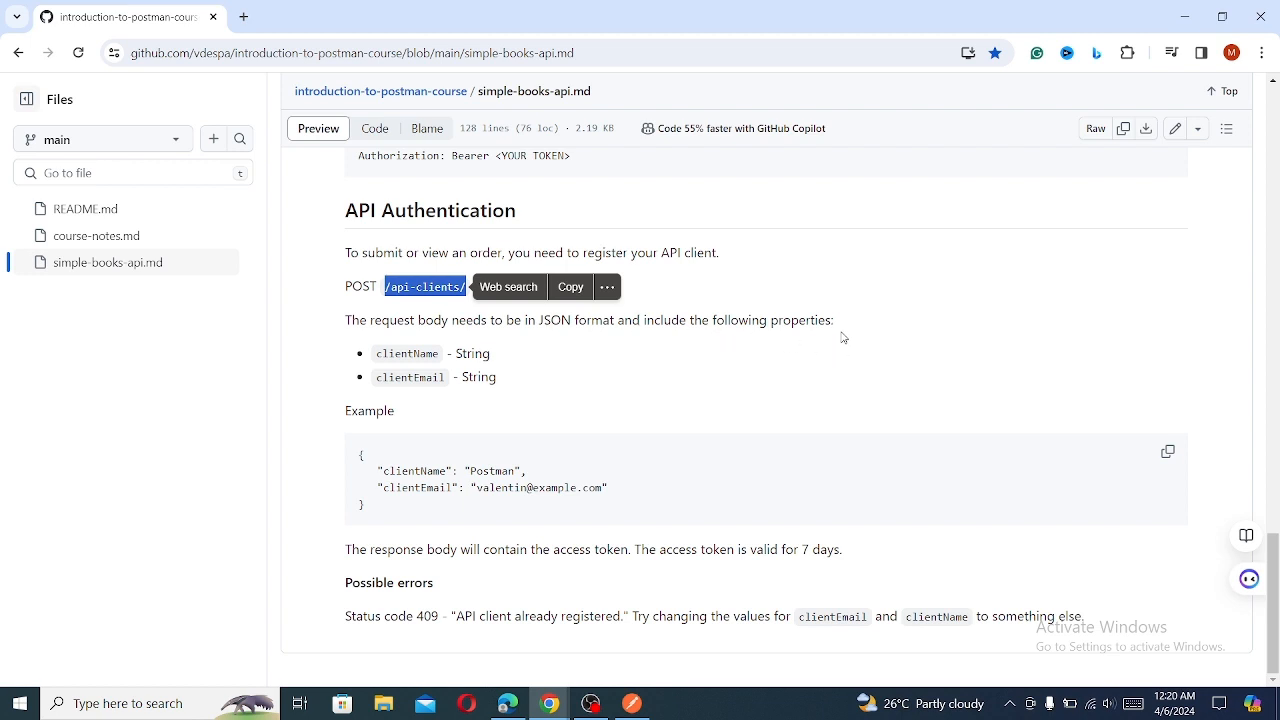
{"action": "left_click", "coordinate": [1170, 456]}
- Switch to Postman and paste the copied clientName and clientEmail example as the api-client request's raw JSON body
{"action": "left_click", "coordinate": [632, 703]}
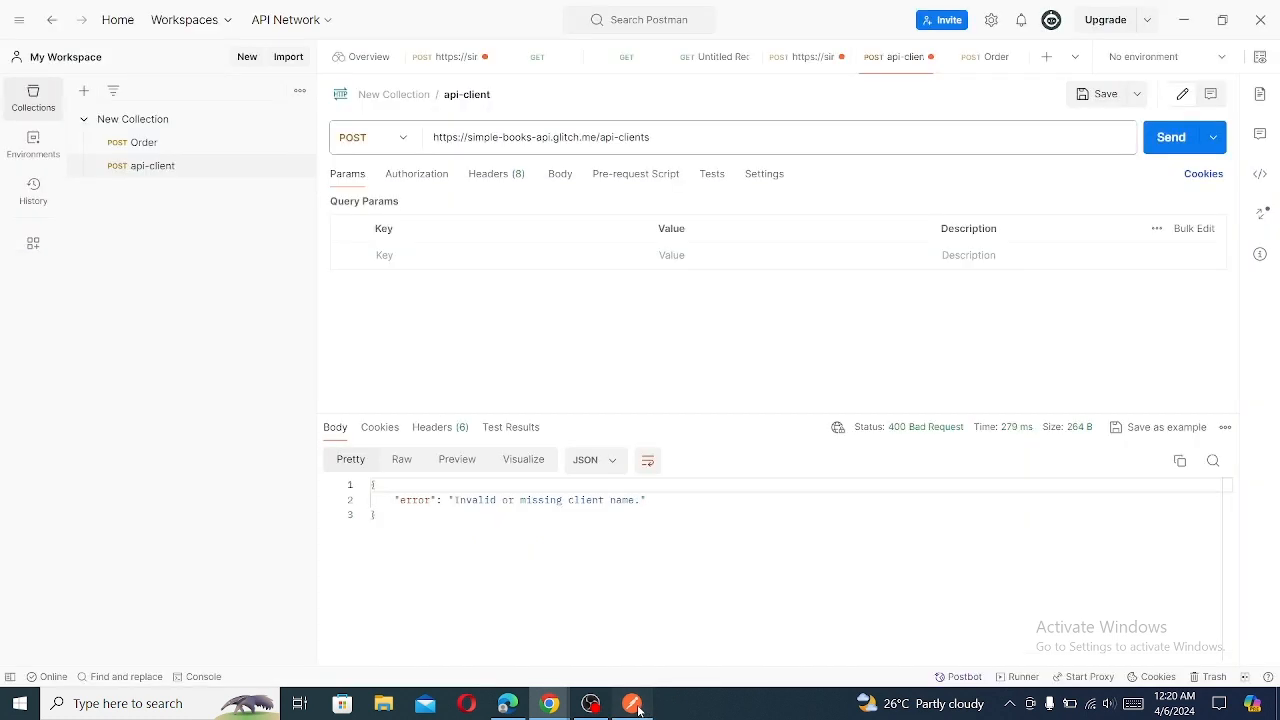
{"action": "left_click", "coordinate": [557, 177]}
{"action": "left_click", "coordinate": [630, 207]}
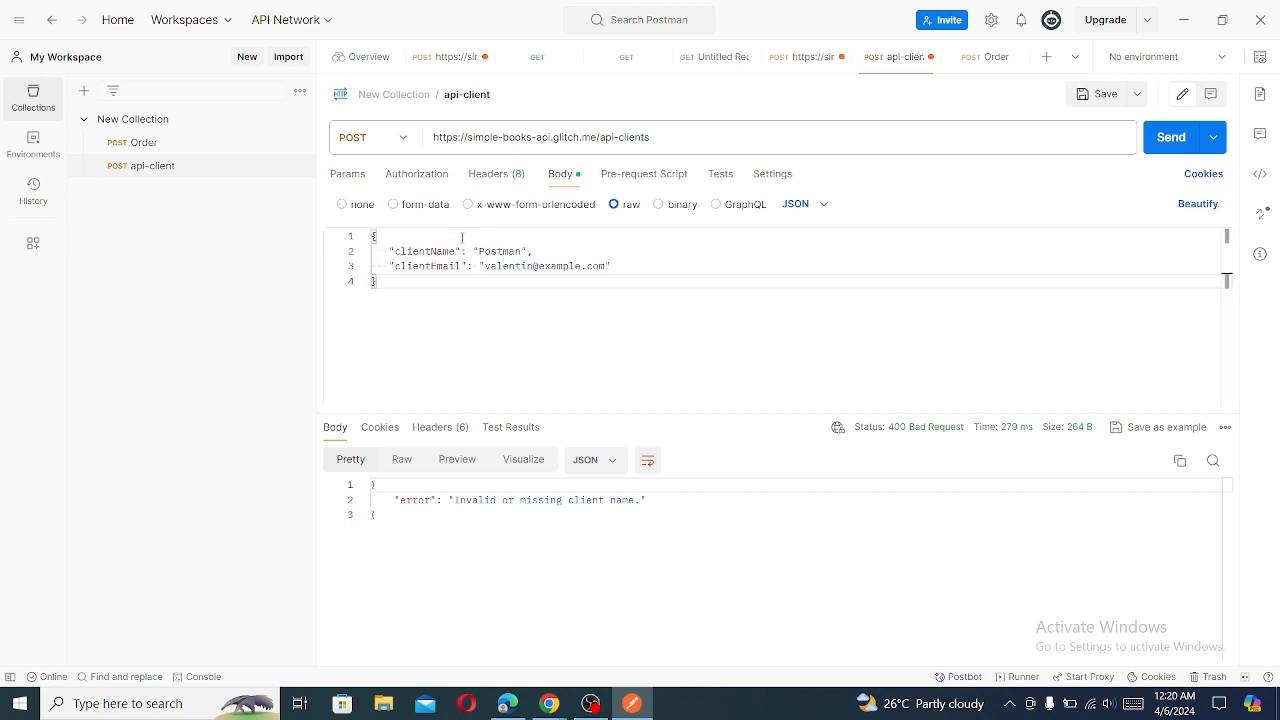
- Send the api-client request, replace the body's clientName value with the client's first name, and resend it
{"action": "left_click", "coordinate": [1168, 143]}
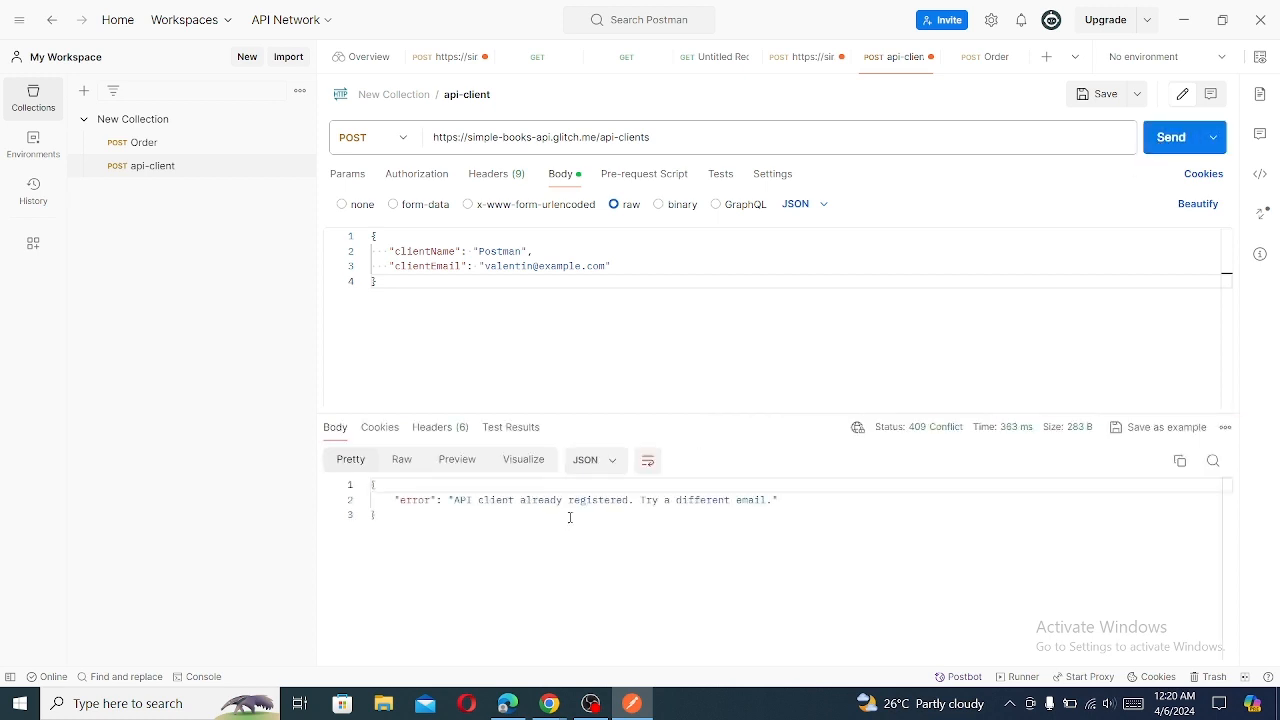
{"action": "double_click", "coordinate": [520, 252]}
{"action": "key", "text": "Right"}
{"action": "key", "text": "BackSpace"}
{"action": "key", "text": "BackSpace"}
{"action": "key", "text": "BackSpace"}
{"action": "key", "text": "BackSpace"}
{"action": "key", "text": "BackSpace"}
{"action": "key", "text": "BackSpace"}
{"action": "key", "text": "BackSpace"}
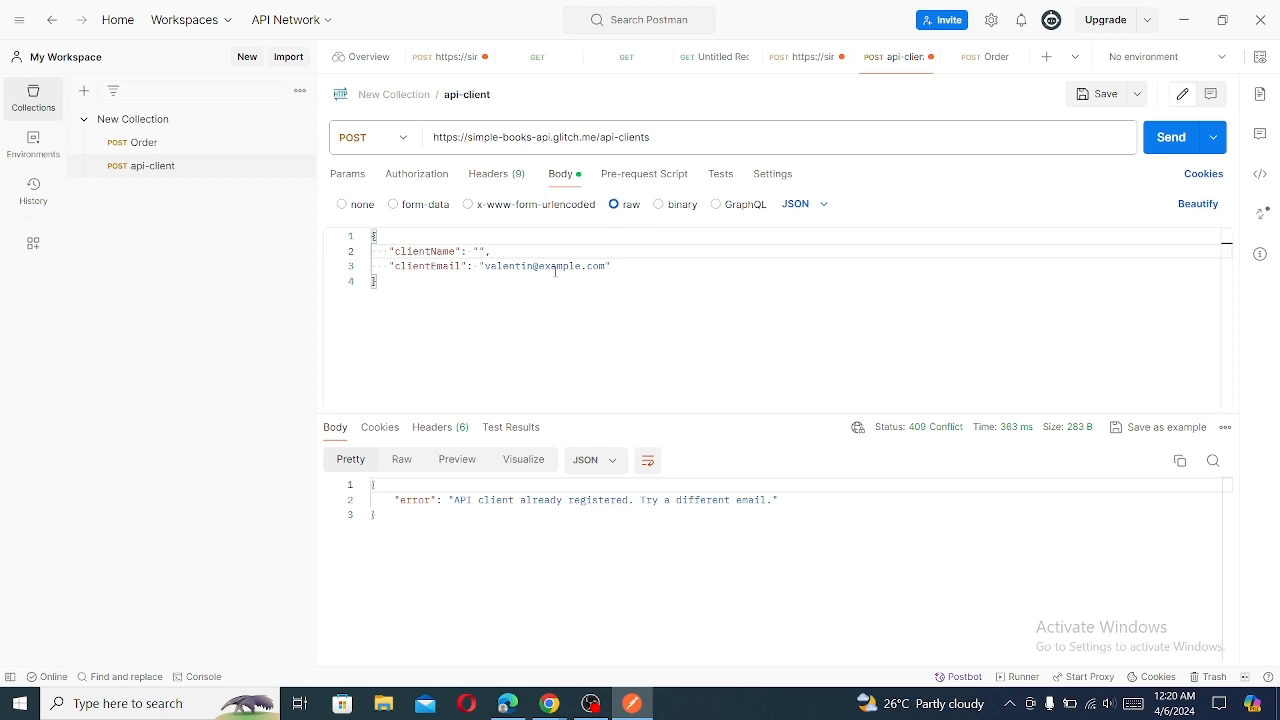
{"action": "type", "text": "Aziz"}
{"action": "double_click", "coordinate": [533, 268]}
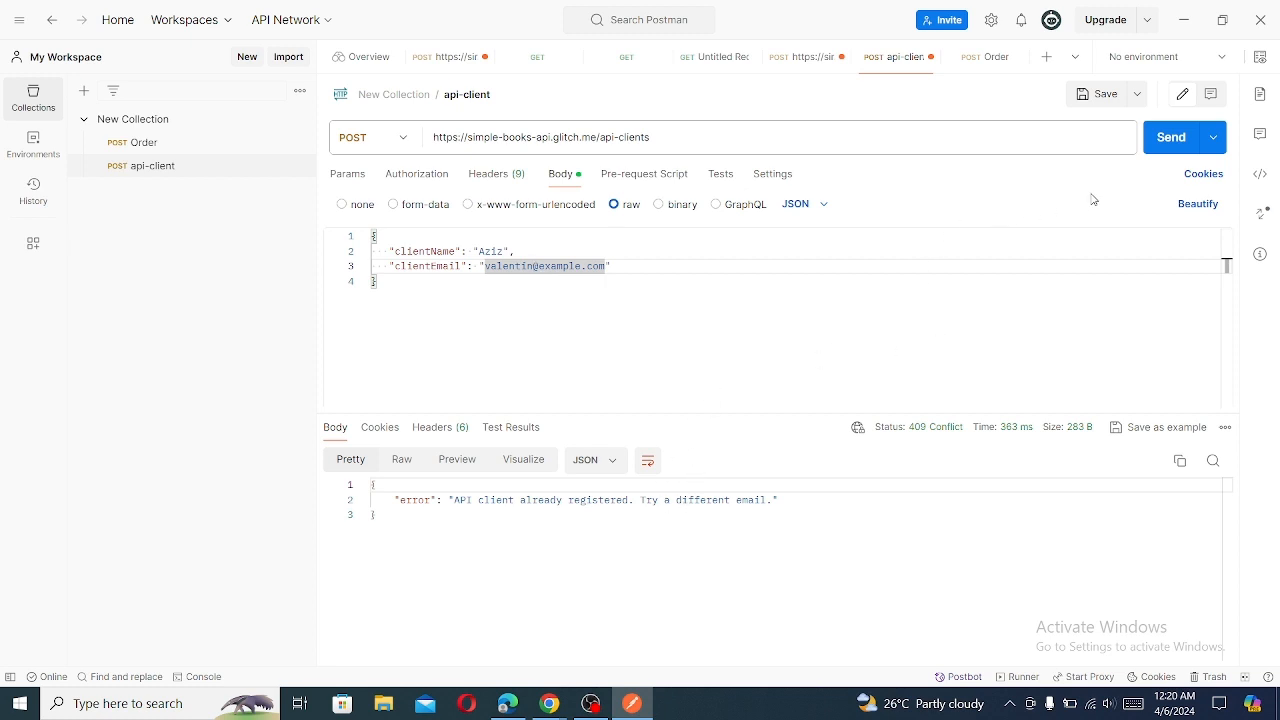
{"action": "left_click", "coordinate": [1156, 136]}
- Change the clientEmail value to the client's own e-mail at the example.com domain and send the request
{"action": "left_click", "coordinate": [581, 288]}
{"action": "key", "text": "BackSpace"}
{"action": "key", "text": "BackSpace"}
{"action": "key", "text": "BackSpace"}
{"action": "key", "text": "BackSpace"}
{"action": "key", "text": "BackSpace"}
{"action": "key", "text": "BackSpace"}
{"action": "key", "text": "BackSpace"}
{"action": "key", "text": "BackSpace"}
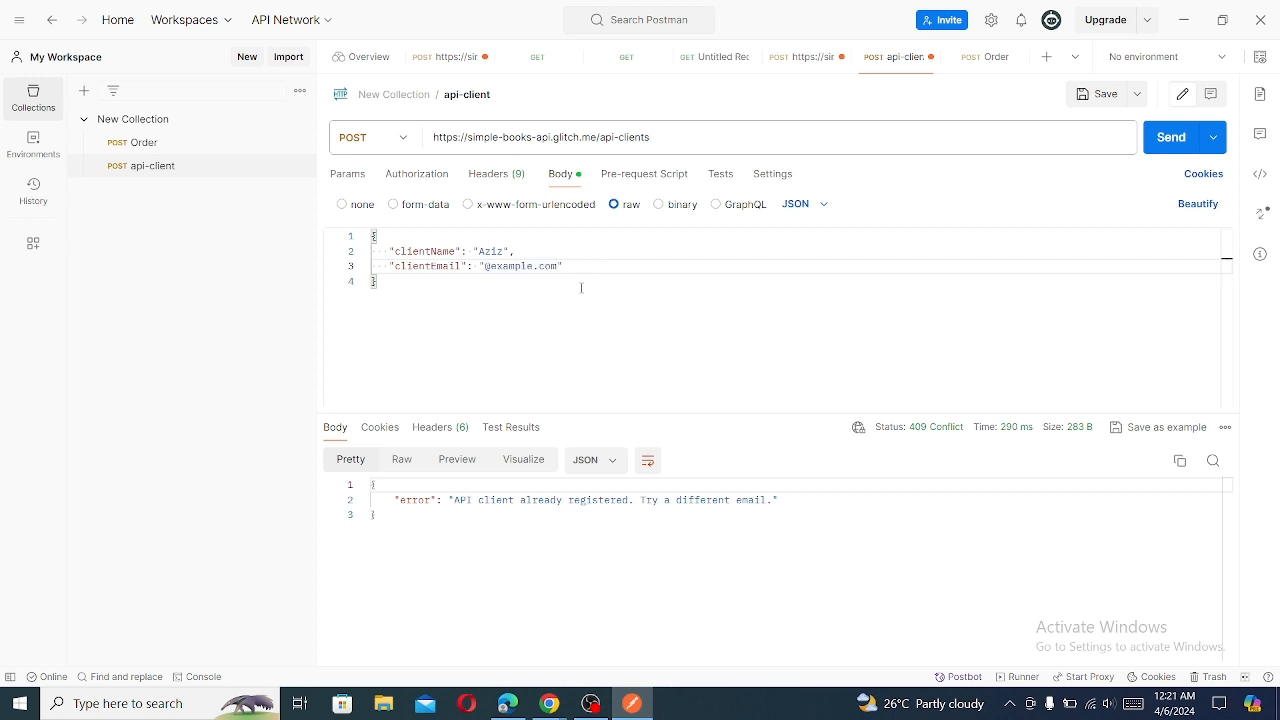
{"action": "type", "text": "aziz"}
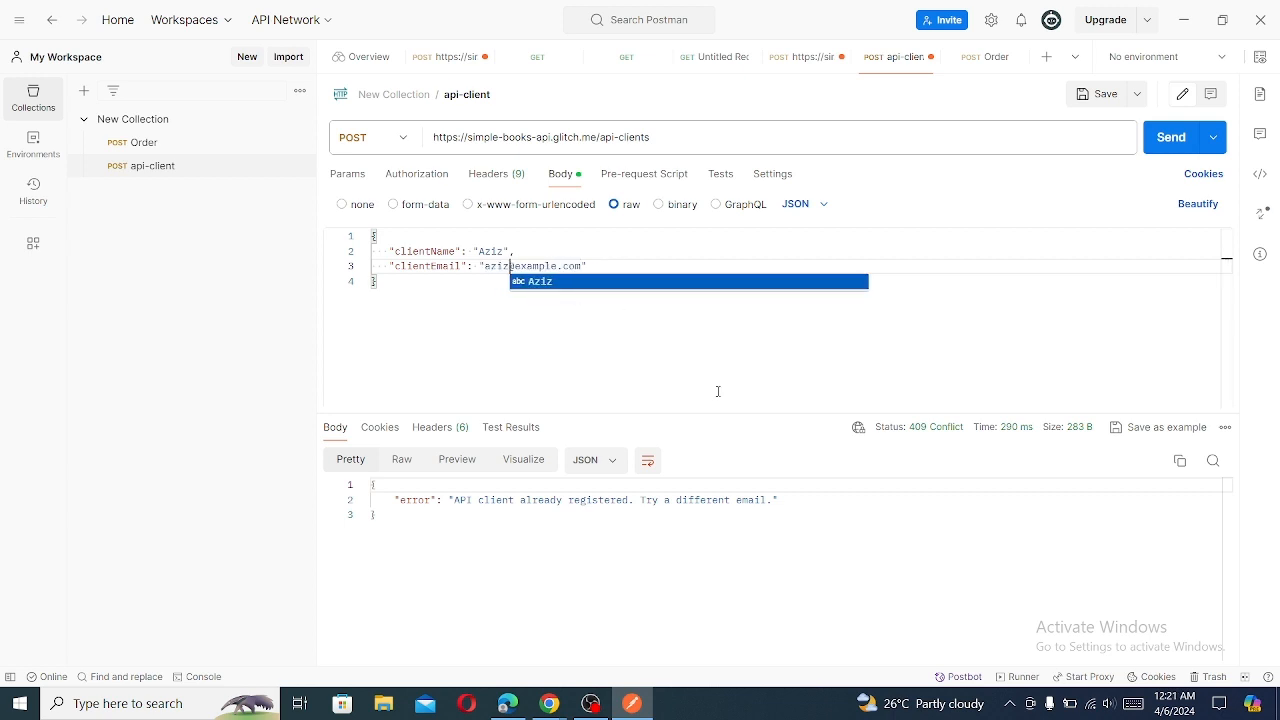
{"action": "left_click", "coordinate": [1171, 137]}
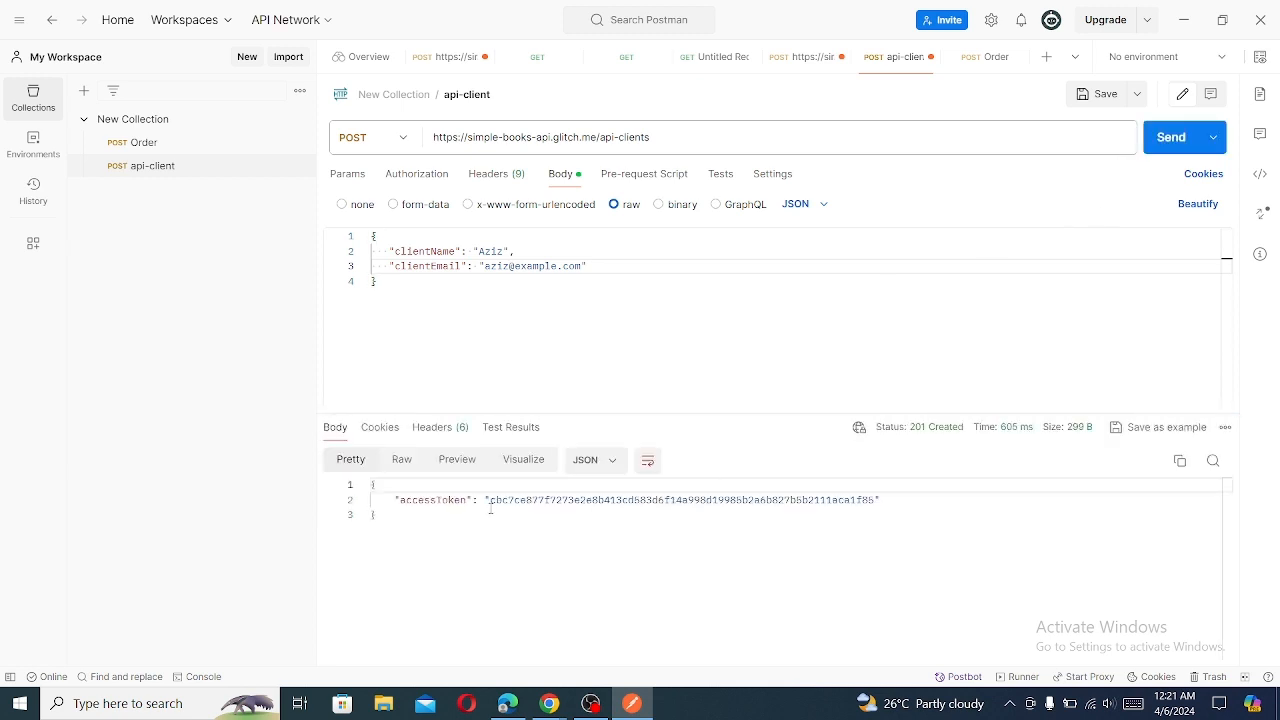
- Copy the accessToken value from the api-client response body
{"action": "left_click_drag", "start_coordinate": [490, 510], "coordinate": [875, 500]}
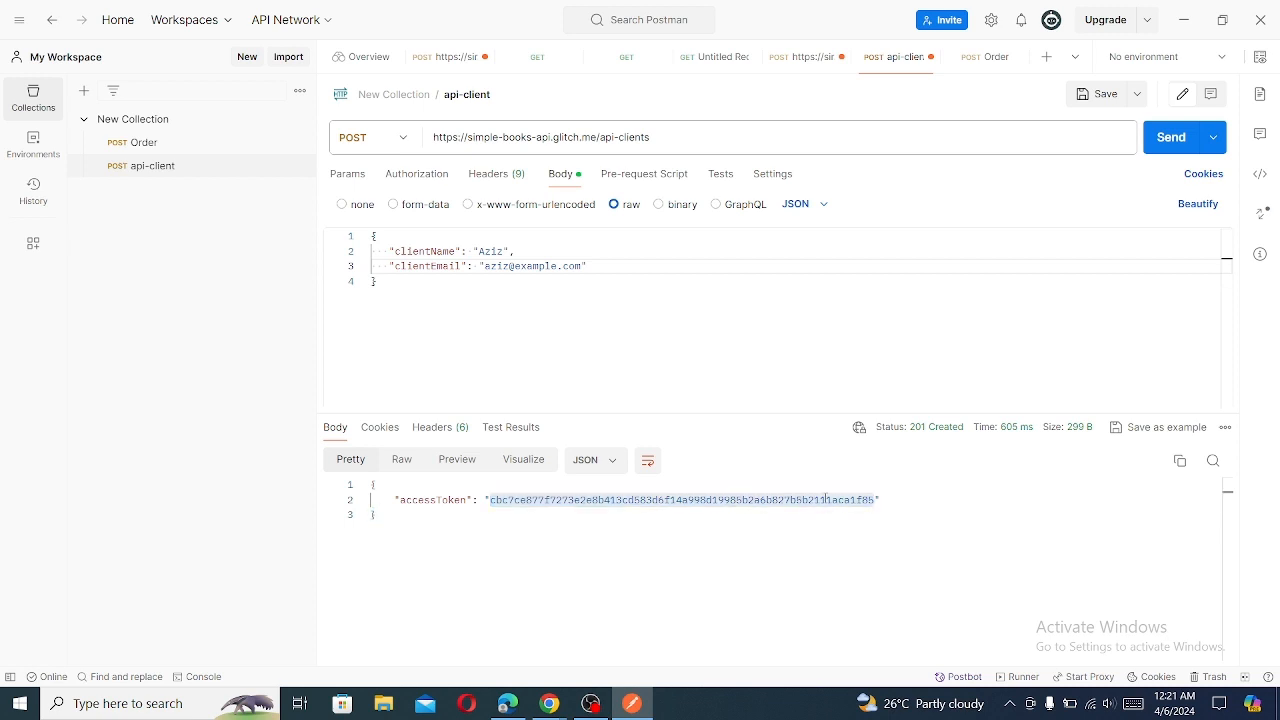
{"action": "right_click", "coordinate": [826, 495]}
{"action": "left_click", "coordinate": [856, 374]}
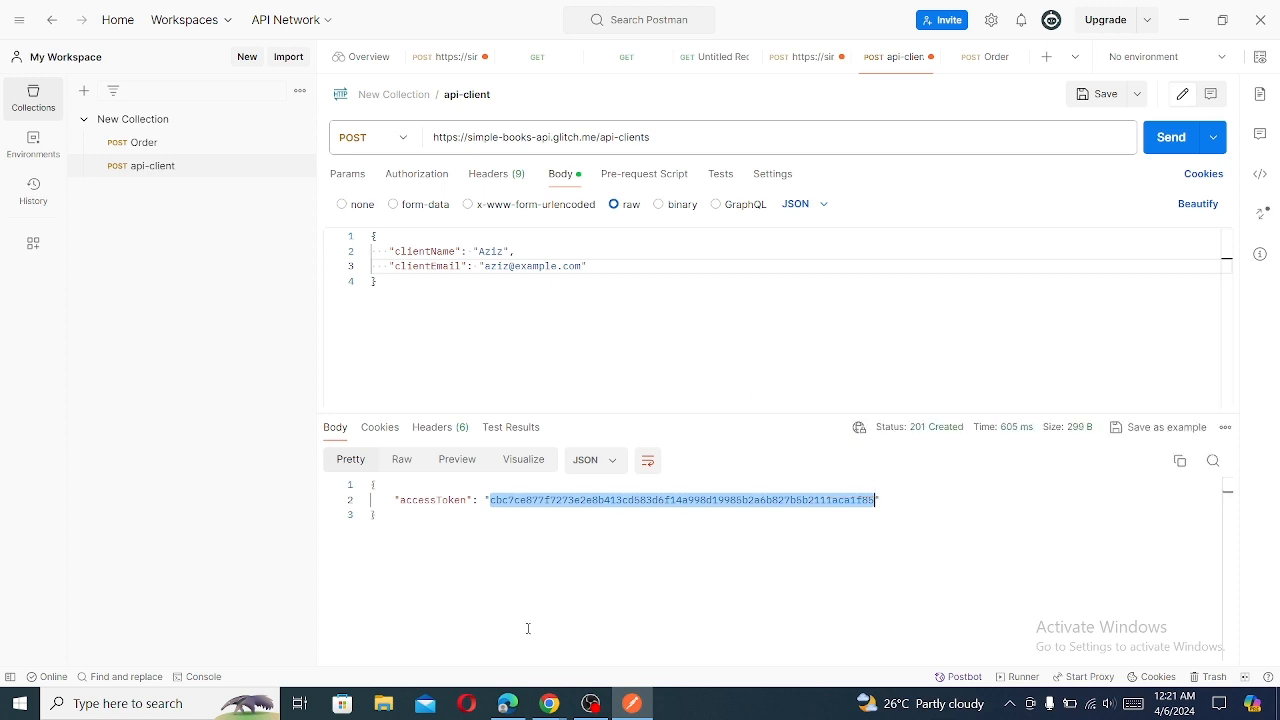
- Switch to the documentation in Chrome, reload it, and review the order endpoints and the API Authentication section
{"action": "left_click", "coordinate": [549, 703]}
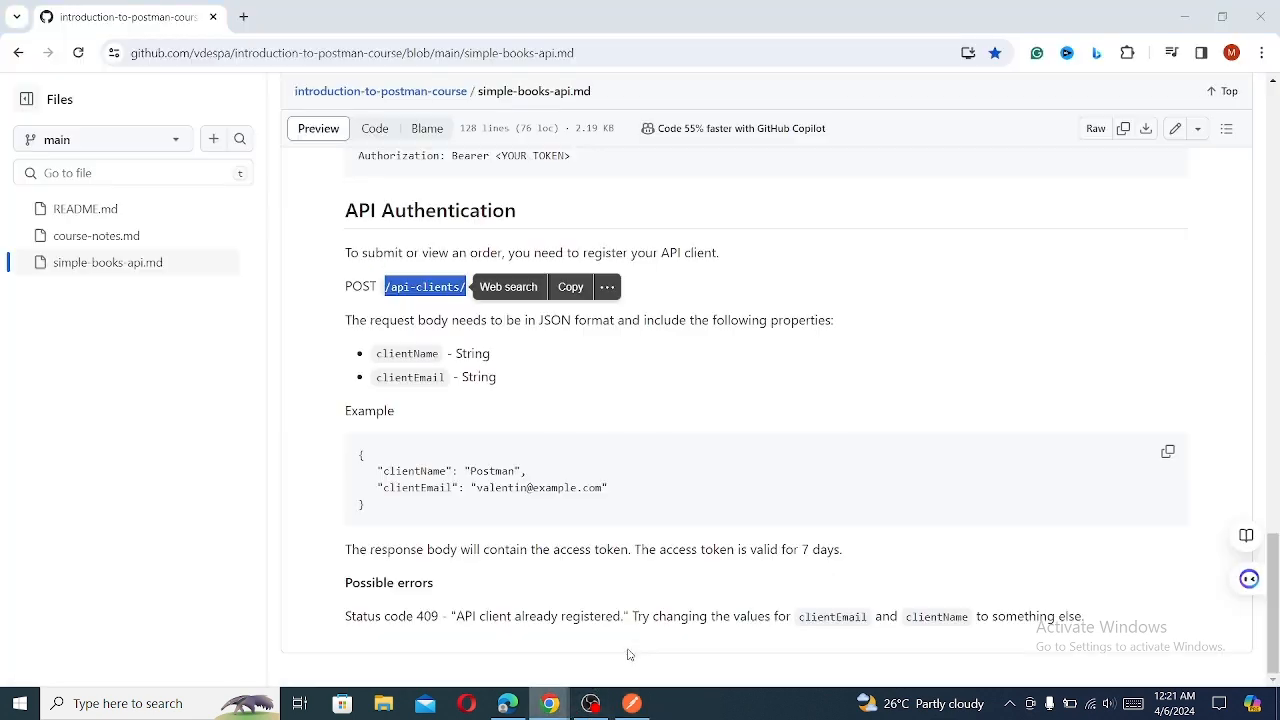
{"action": "left_click", "coordinate": [1033, 388]}
{"action": "left_click_drag", "start_coordinate": [1274, 563], "coordinate": [1273, 420]}
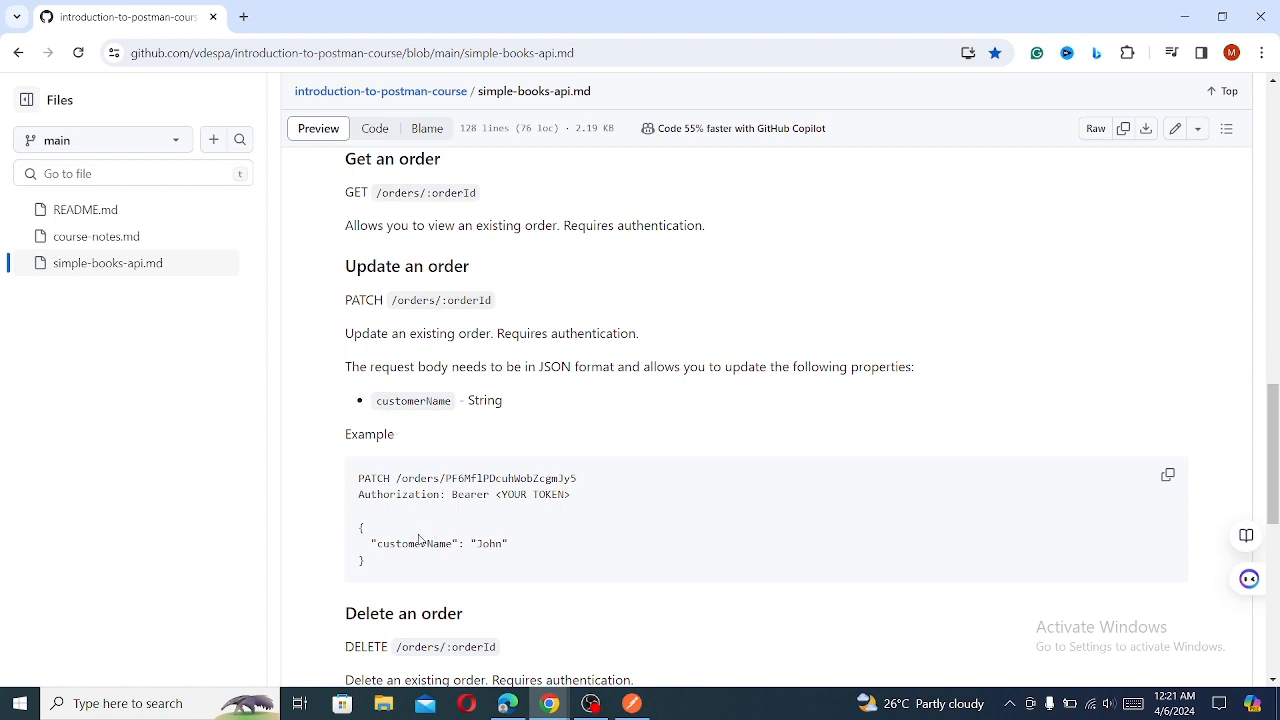
{"action": "left_click", "coordinate": [77, 53]}
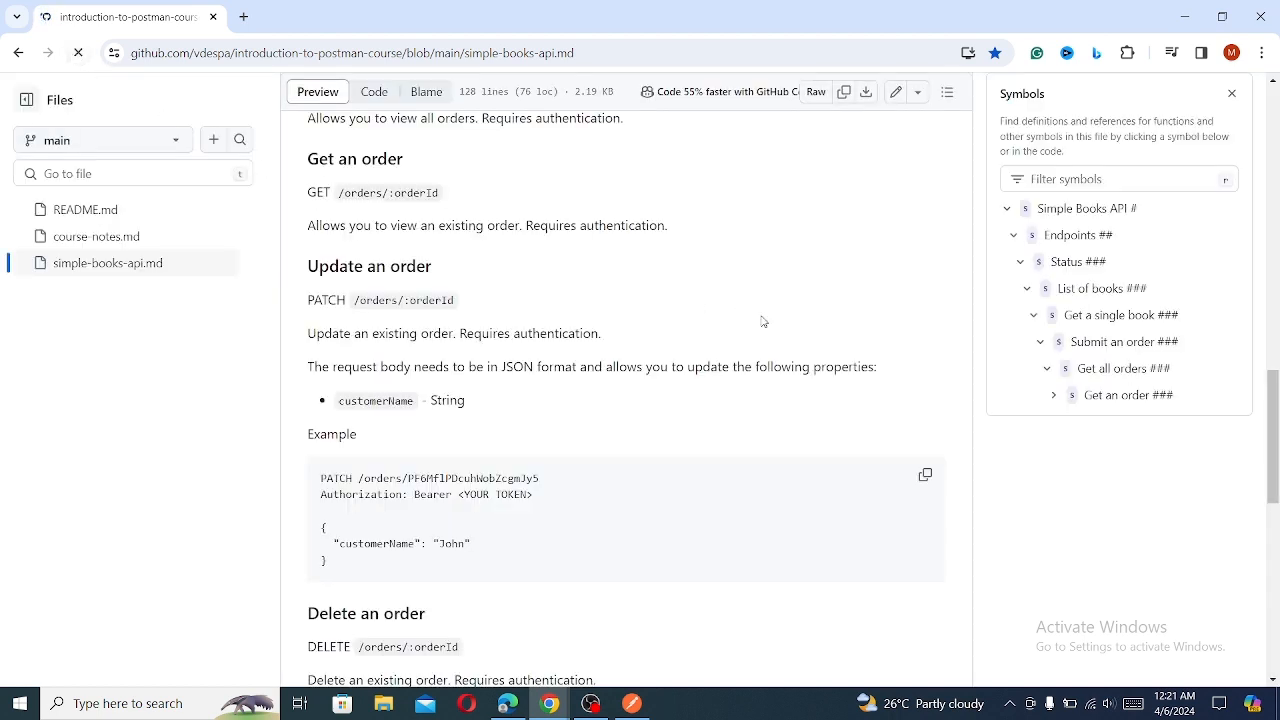
{"action": "left_click_drag", "start_coordinate": [1274, 200], "coordinate": [1276, 374]}
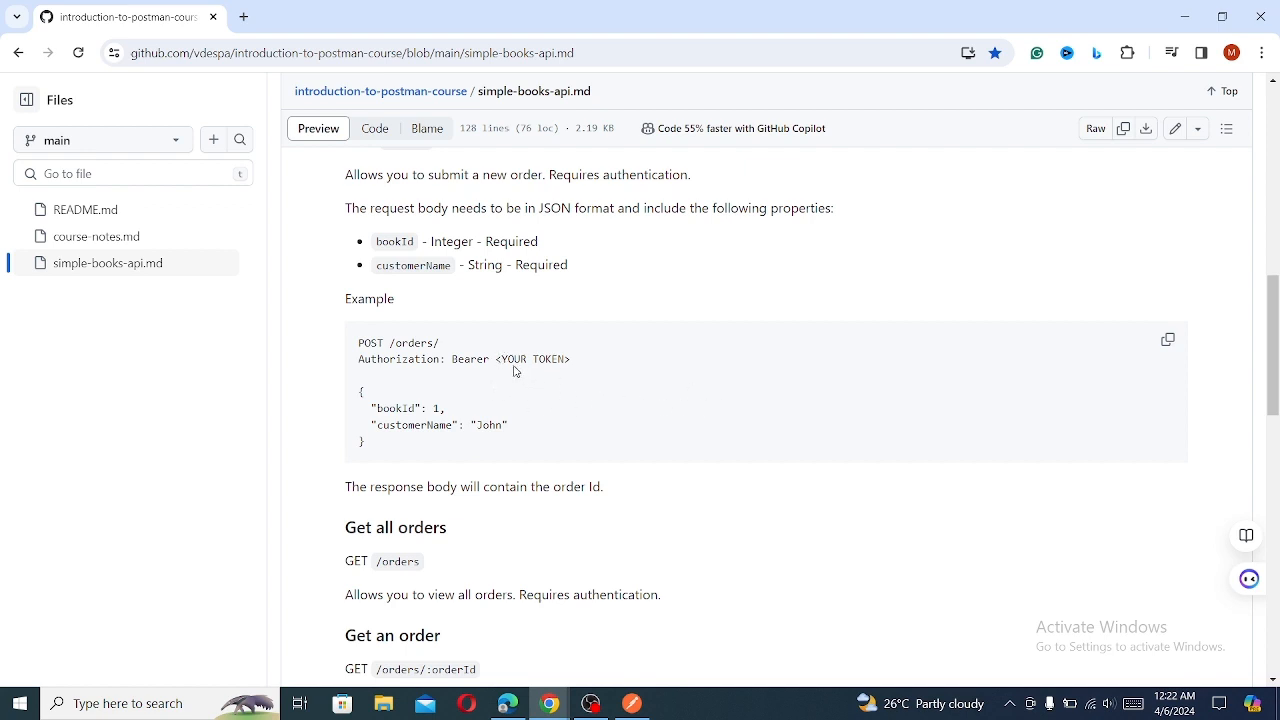
{"action": "left_click_drag", "start_coordinate": [1273, 345], "coordinate": [1274, 640]}
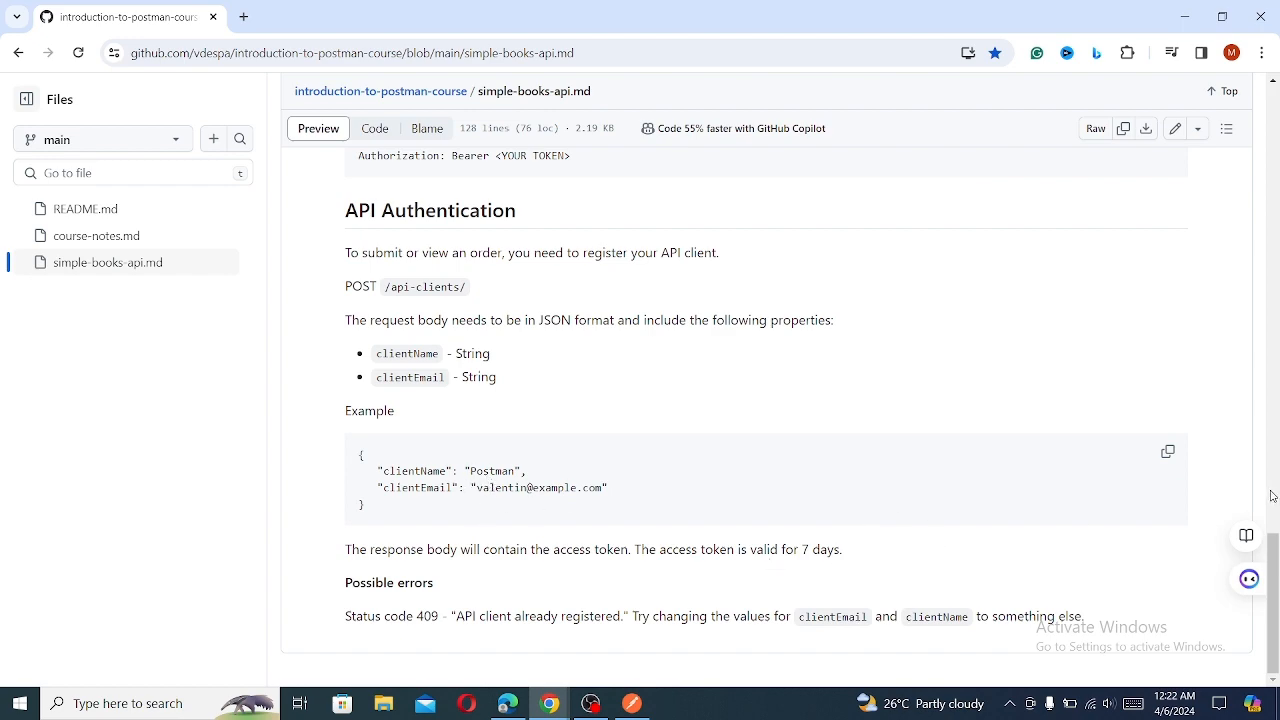
{"action": "left_click_drag", "start_coordinate": [1274, 608], "coordinate": [1276, 145]}
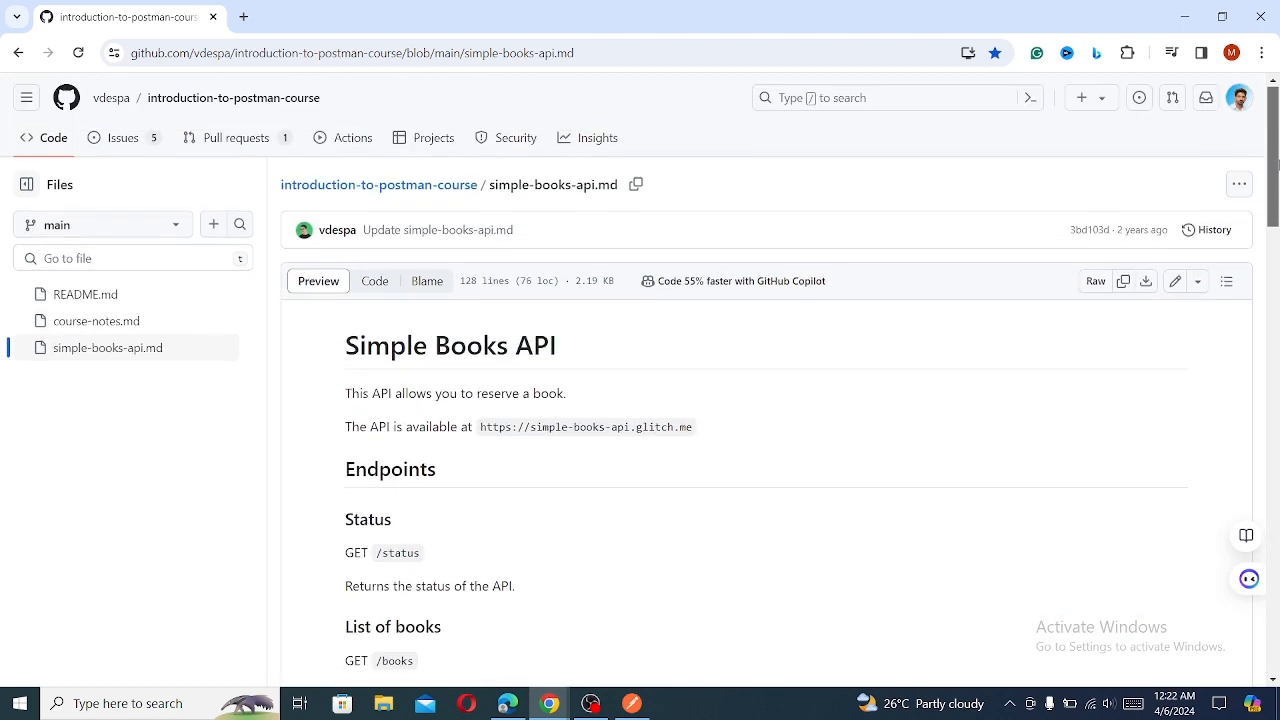
- Switch to Postman and duplicate the api-client request in New Collection
{"action": "left_click", "coordinate": [638, 706]}
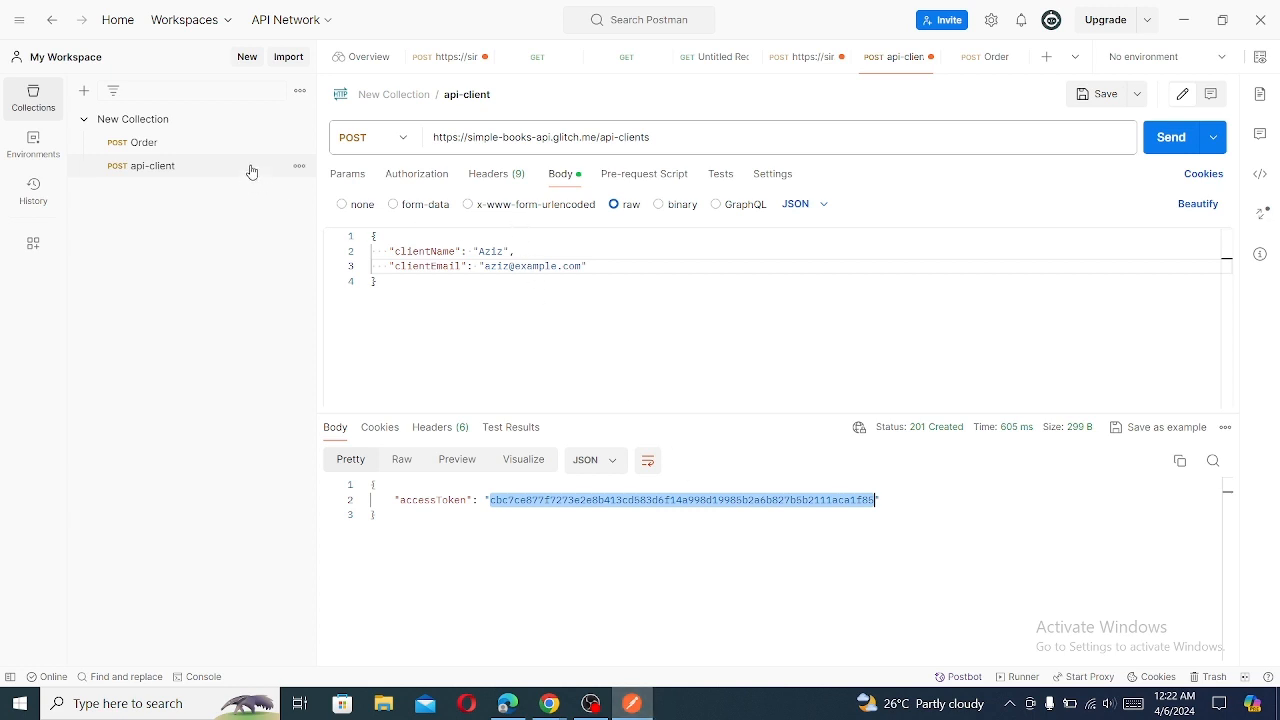
{"action": "left_click", "coordinate": [299, 167]}
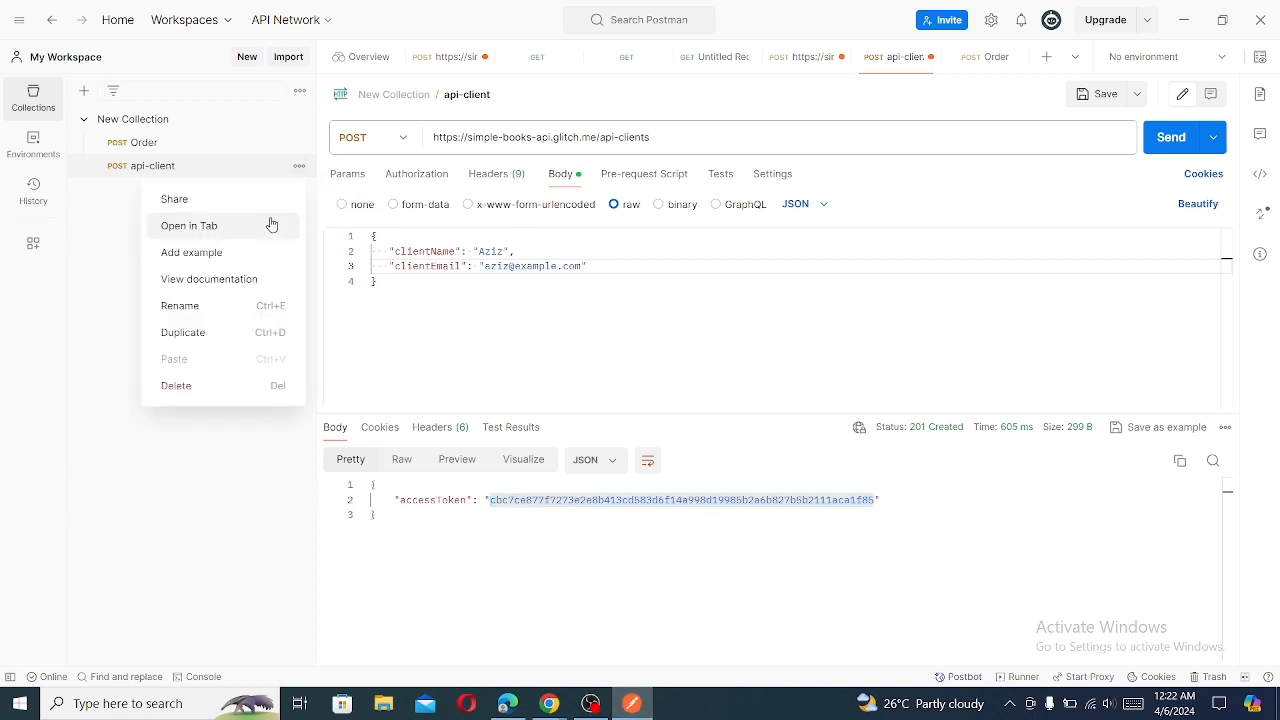
{"action": "left_click", "coordinate": [226, 340]}
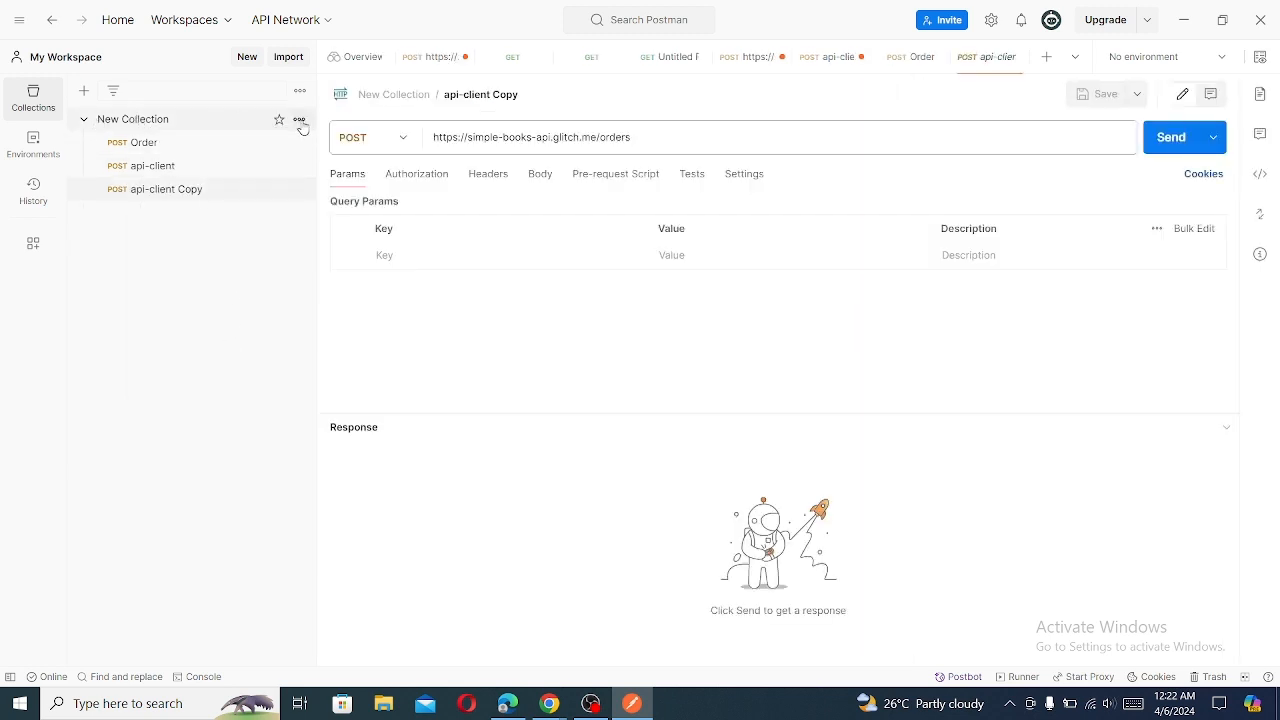
- Open New Collection for editing and add a collection variable named accesToken
{"action": "left_click", "coordinate": [299, 119]}
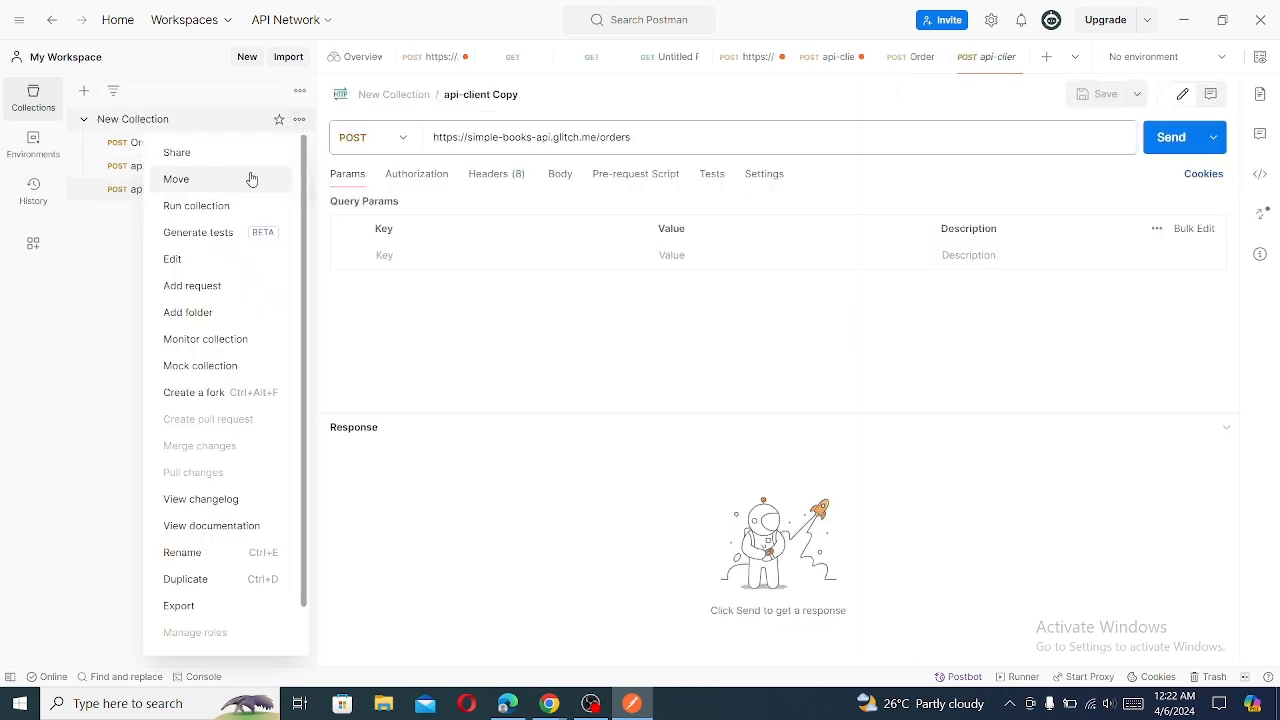
{"action": "left_click", "coordinate": [229, 265]}
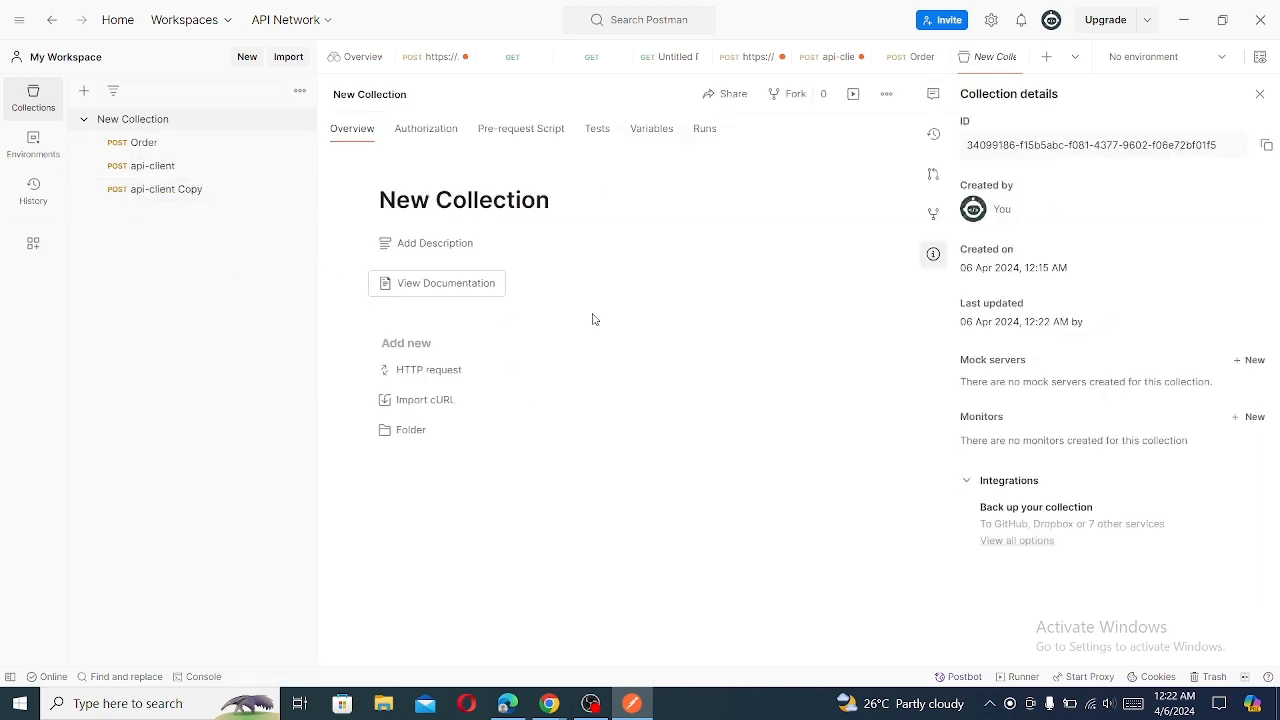
{"action": "left_click", "coordinate": [423, 140]}
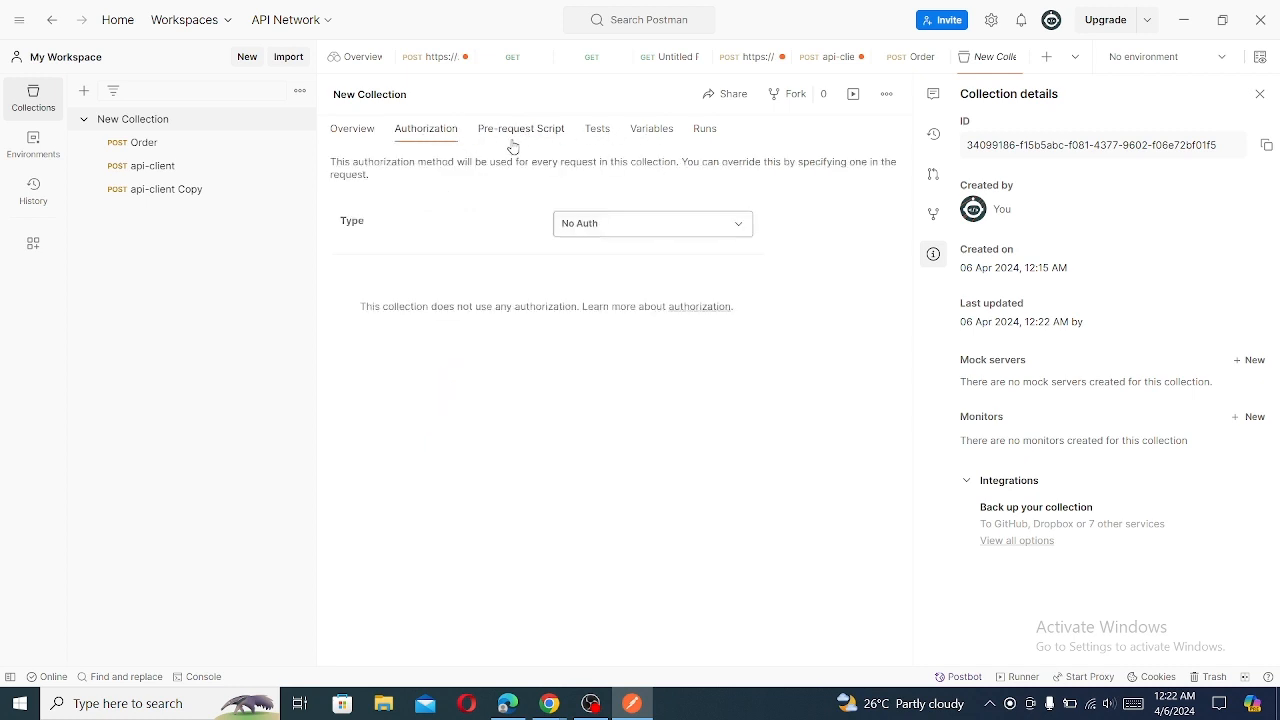
{"action": "left_click", "coordinate": [600, 138]}
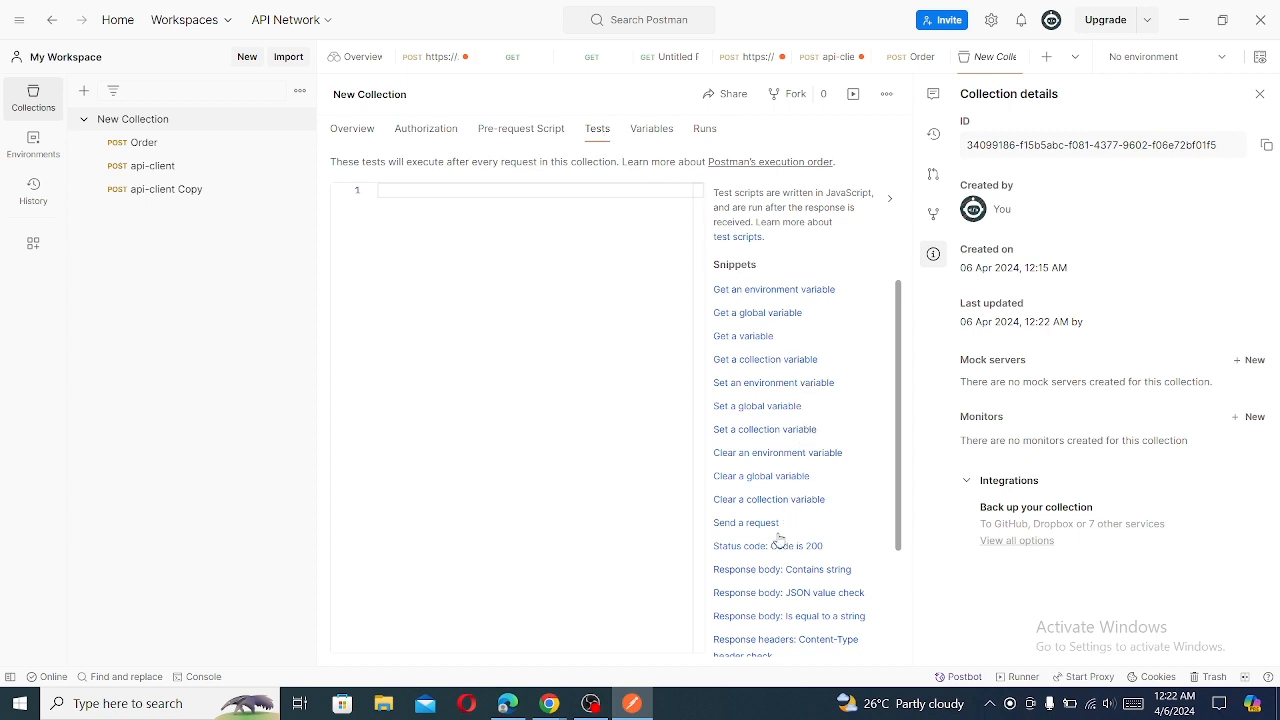
{"action": "left_click", "coordinate": [660, 131]}
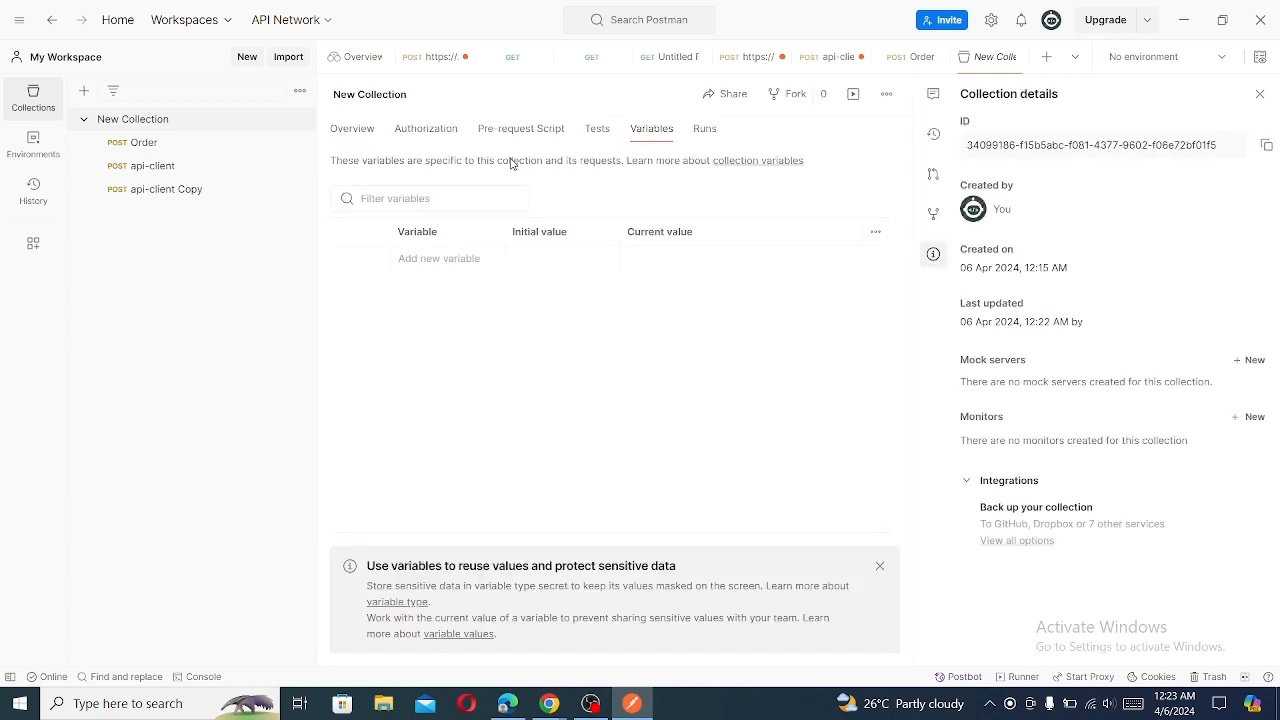
{"action": "left_click", "coordinate": [441, 260]}
{"action": "type", "text": "a"}
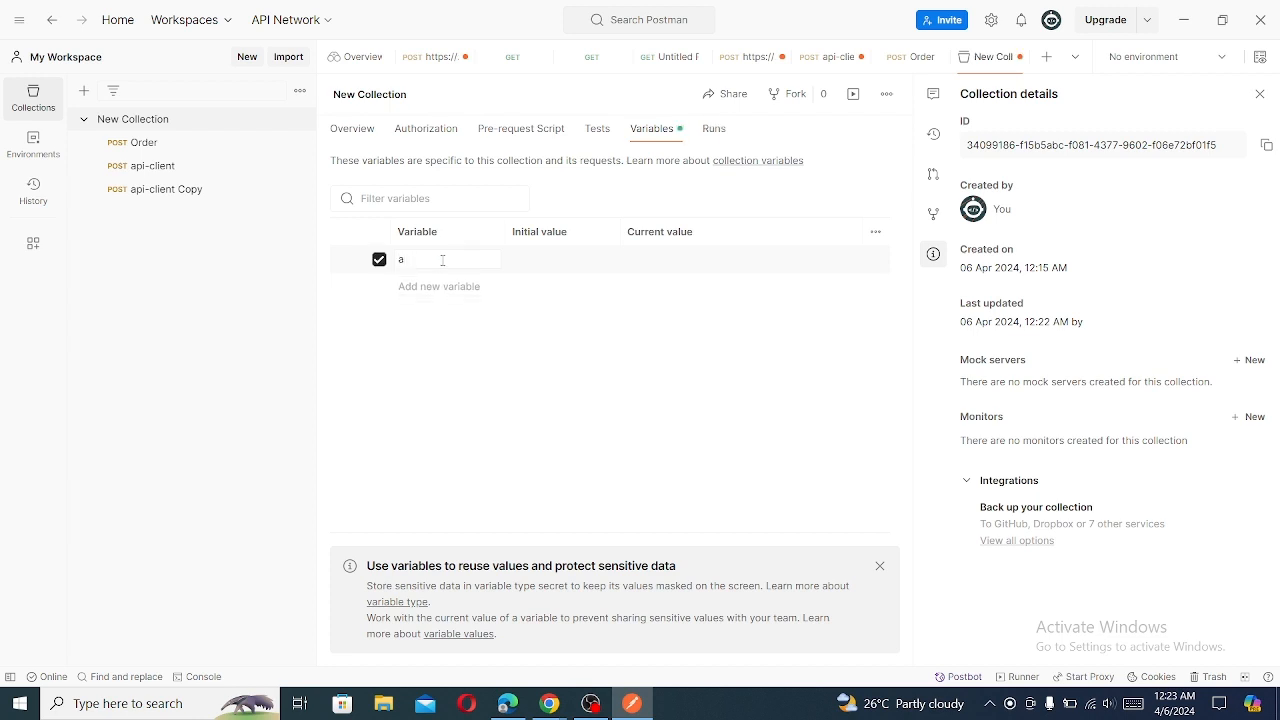
{"action": "type", "text": "ccesToken"}
- Paste the copied access token as the accesToken variable's current value and save the collection
{"action": "left_click", "coordinate": [542, 261]}
{"action": "left_click", "coordinate": [724, 254]}
{"action": "key", "text": "BackSpace"}
{"action": "key", "text": "BackSpace"}
{"action": "key", "text": "ctrl+v"}
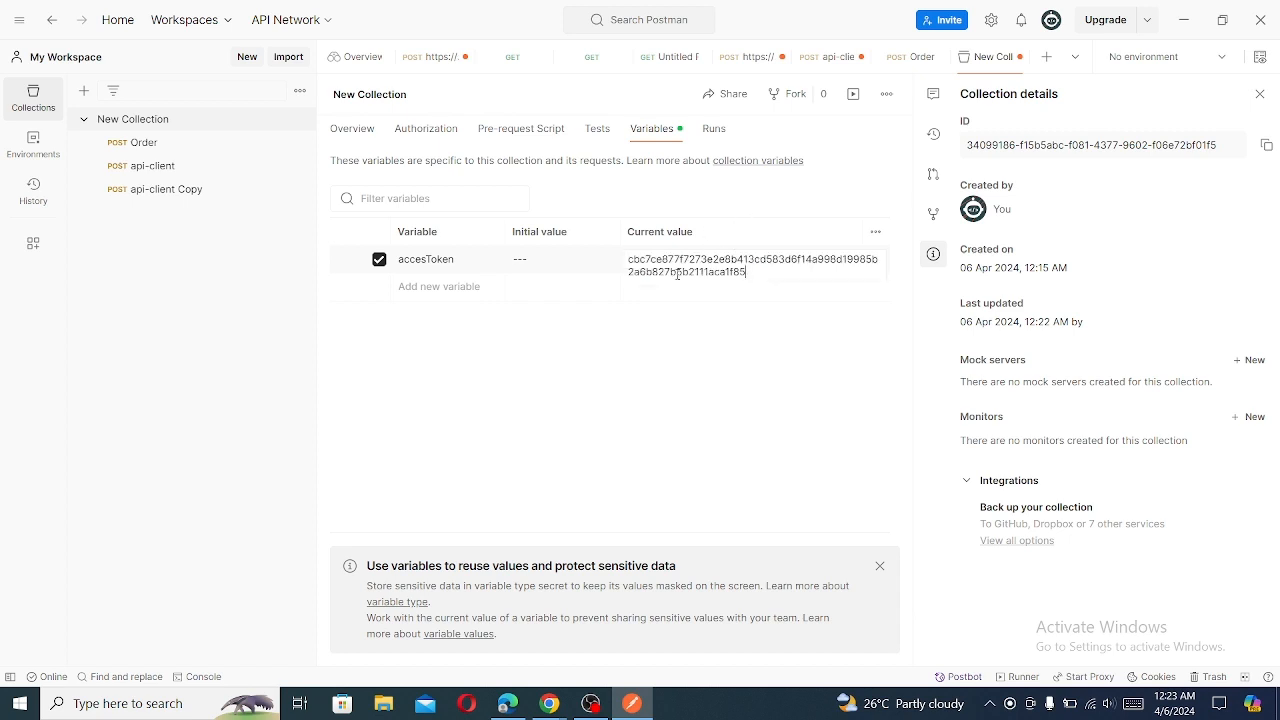
{"action": "left_click", "coordinate": [618, 364]}
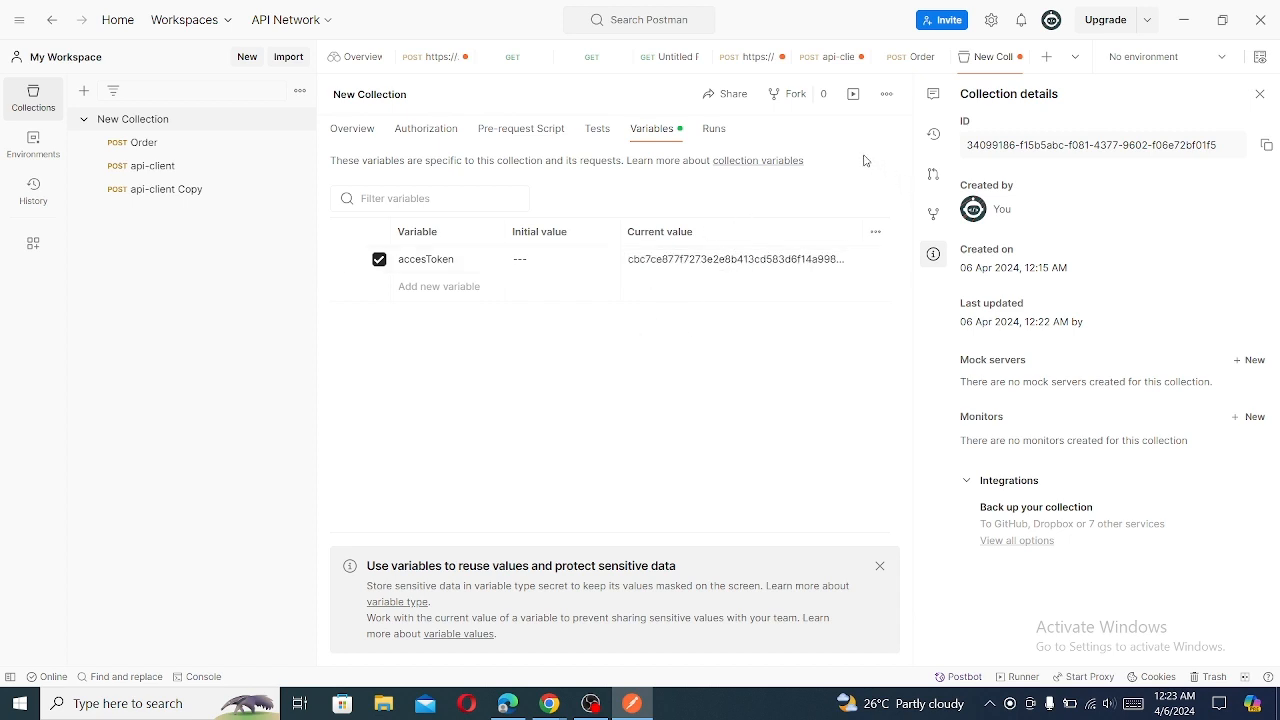
{"action": "key", "text": "ctrl+s"}
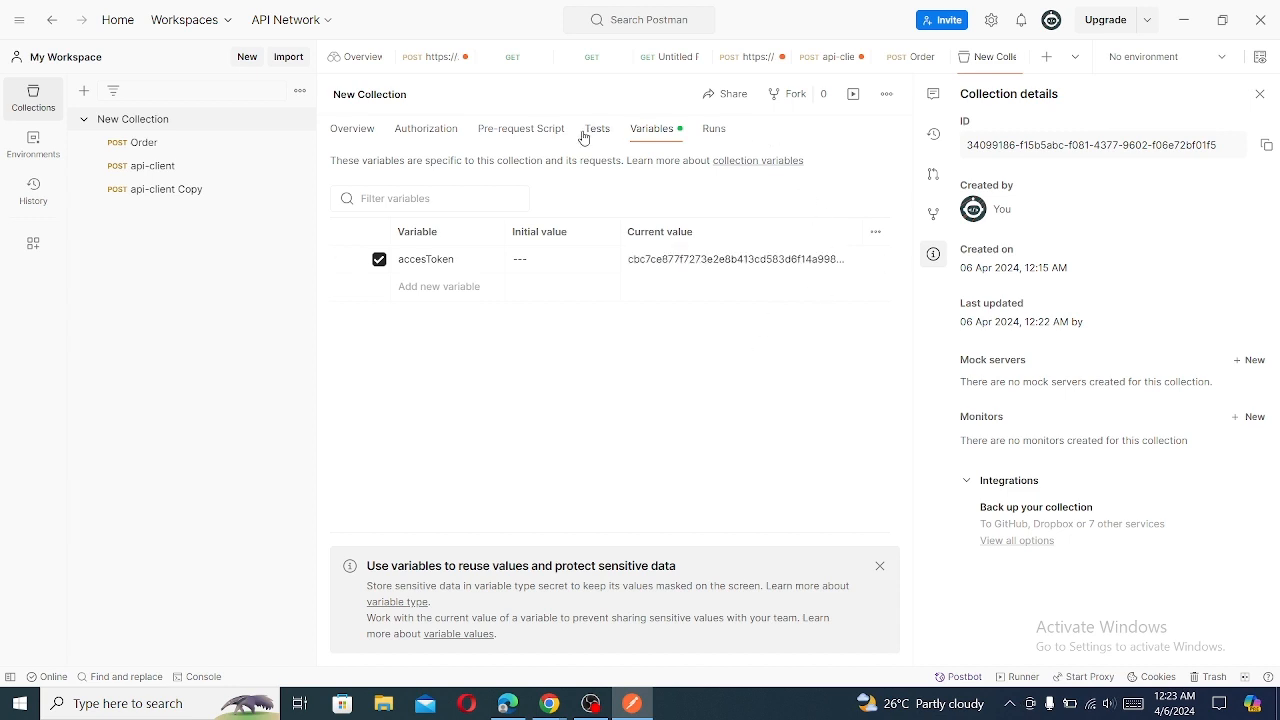
- Open the api-client Copy request and set its body format to raw JSON
{"action": "left_click", "coordinate": [366, 135]}
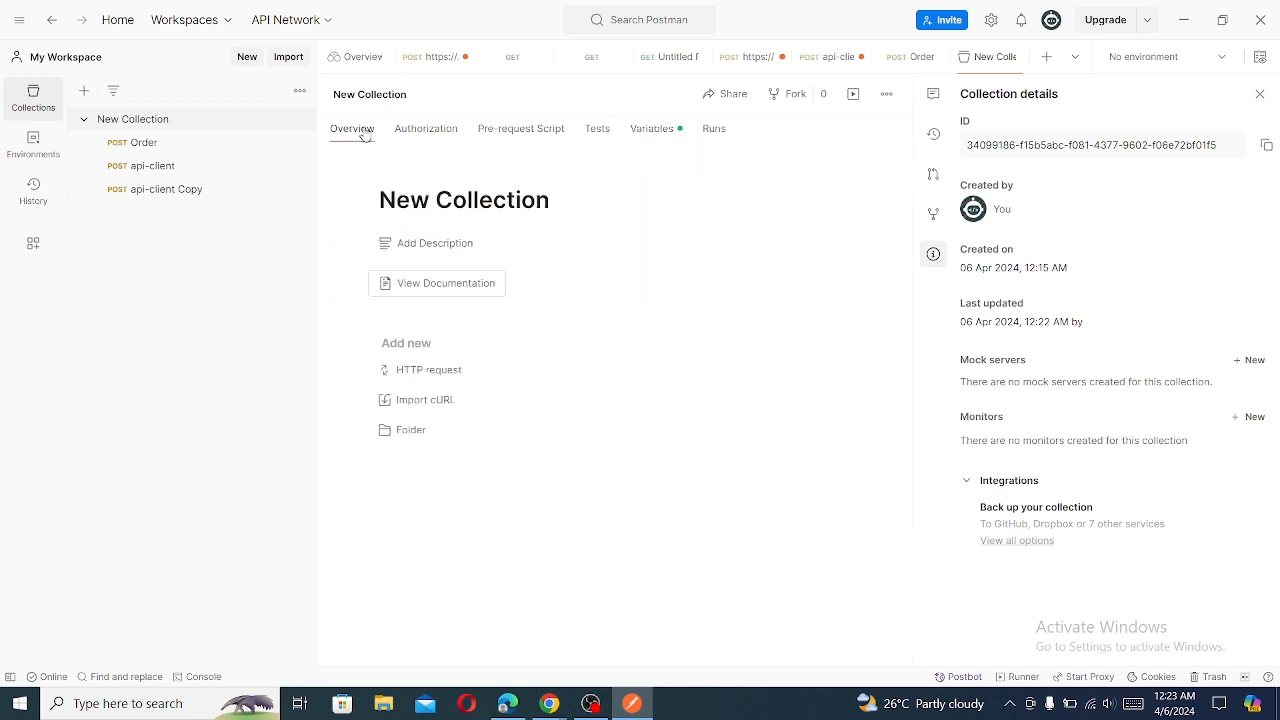
{"action": "left_click", "coordinate": [151, 194]}
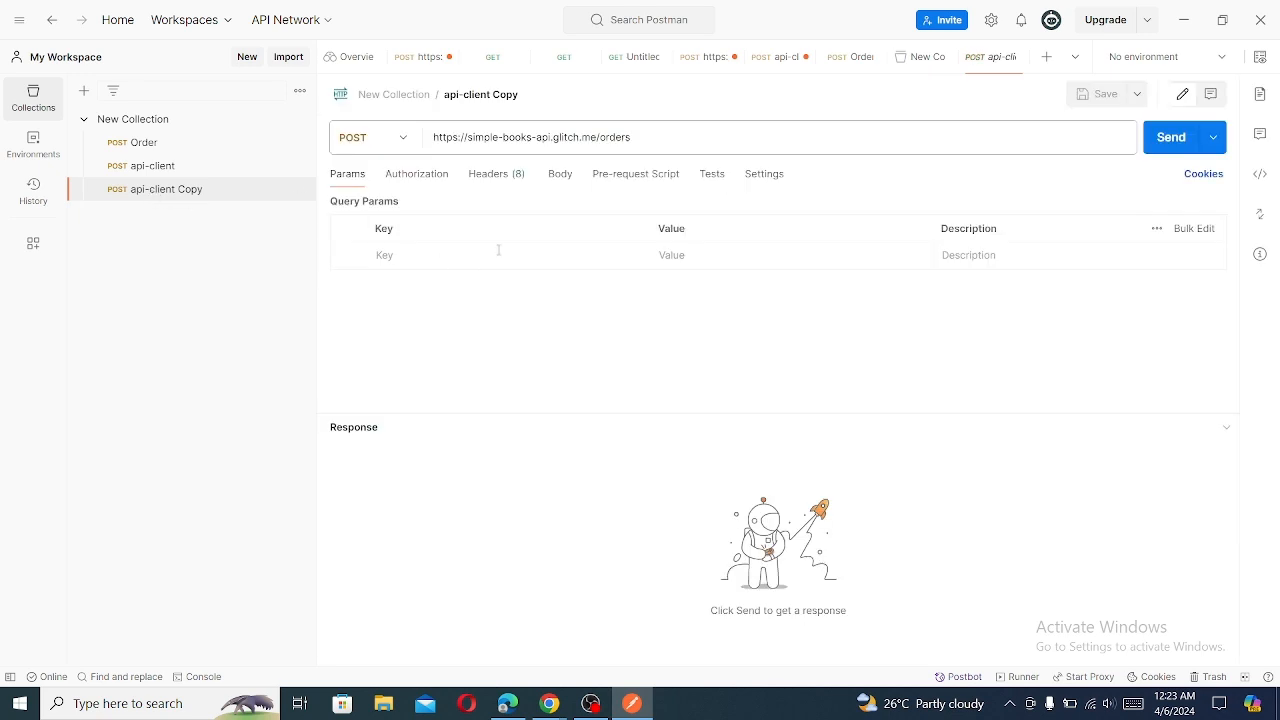
{"action": "left_click", "coordinate": [558, 176]}
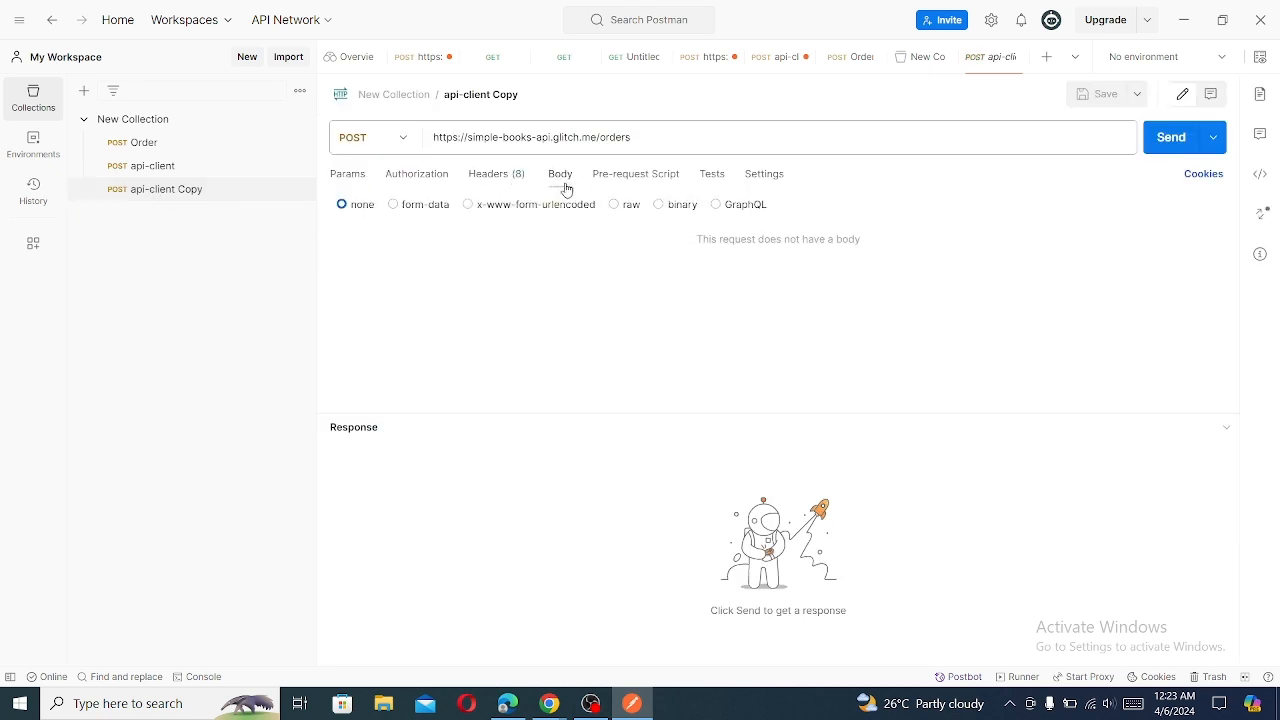
{"action": "left_click", "coordinate": [612, 205]}
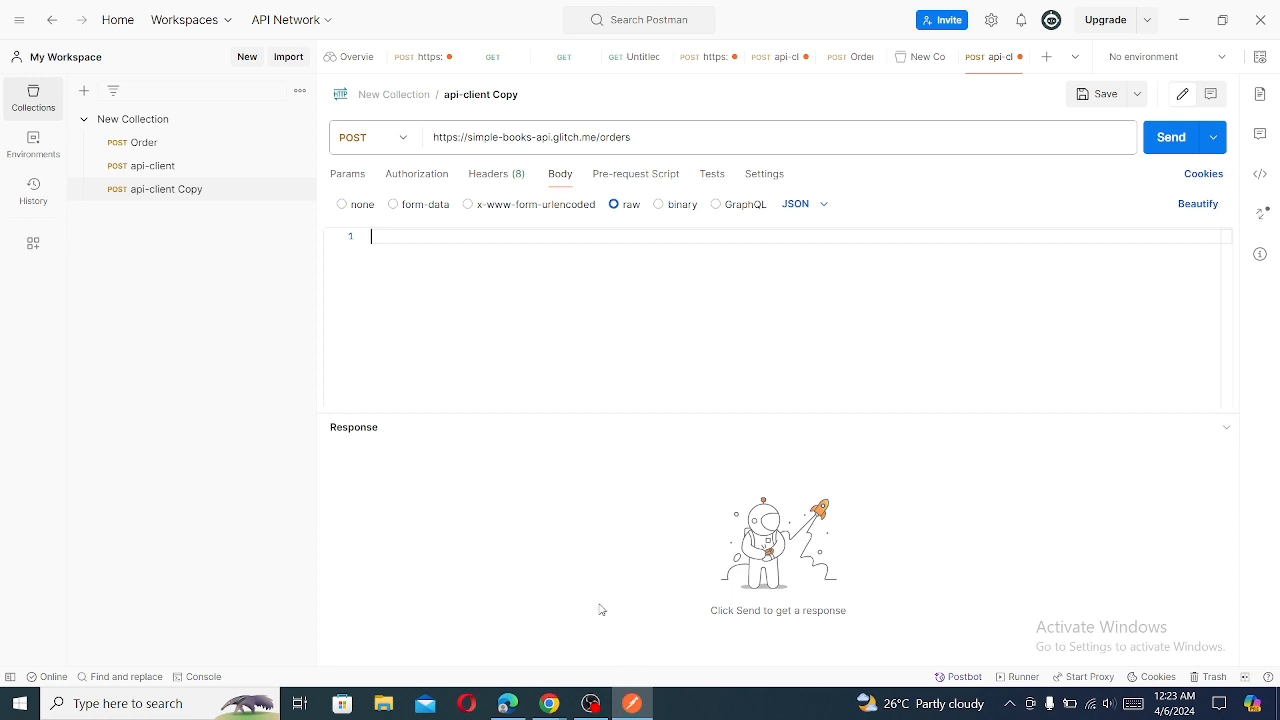
- Set the api-client Copy request's authorization type to Bearer Token with the {{accesToken}} collection variable as its token
{"action": "left_click", "coordinate": [415, 176]}
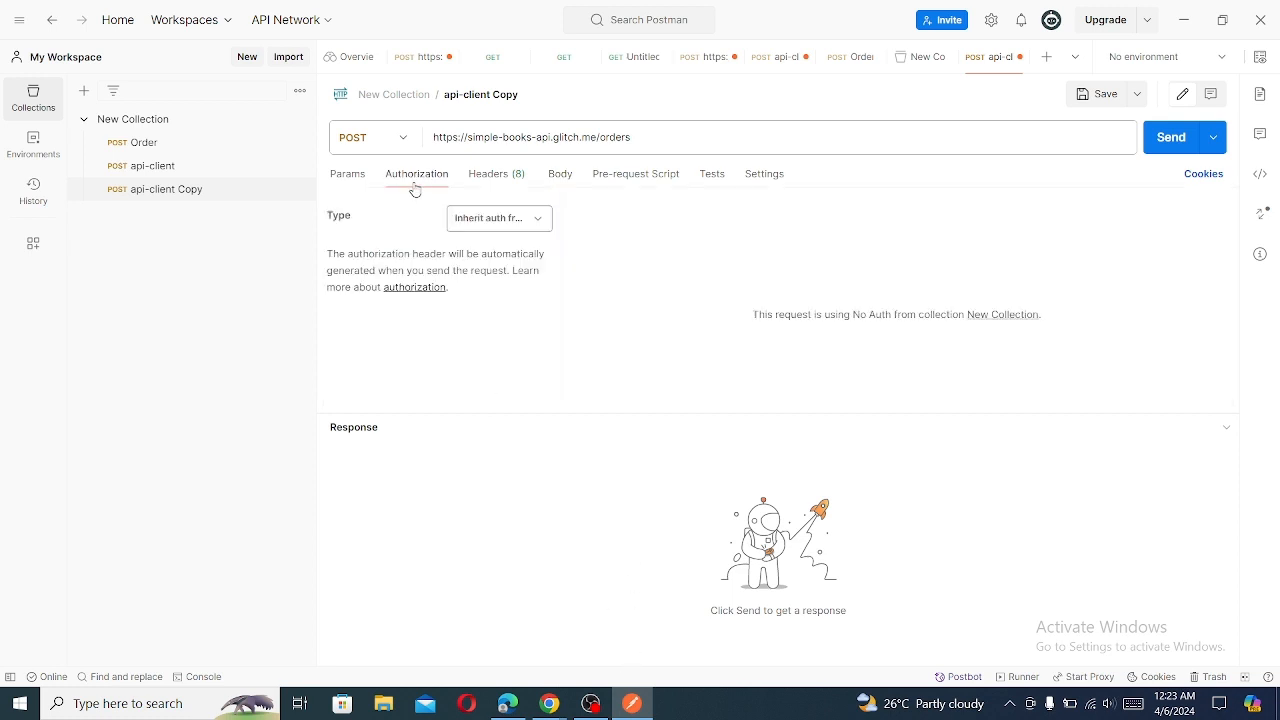
{"action": "left_click", "coordinate": [537, 224]}
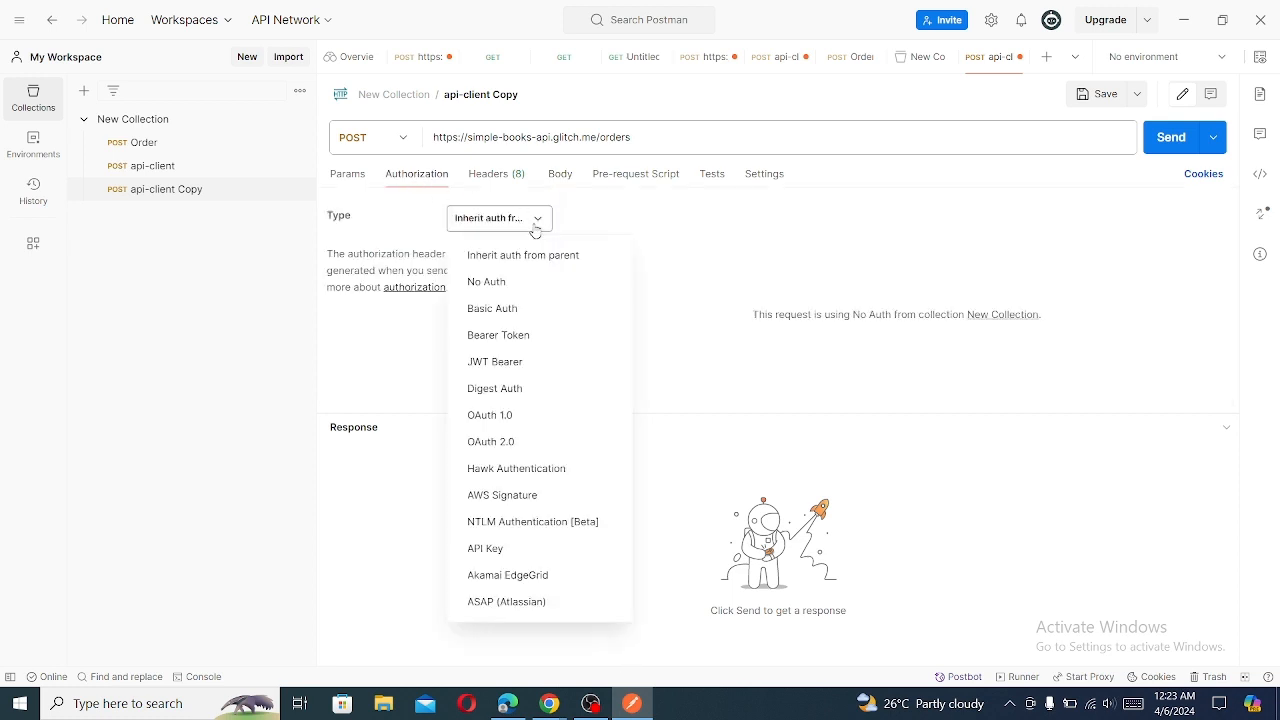
{"action": "left_click", "coordinate": [499, 338]}
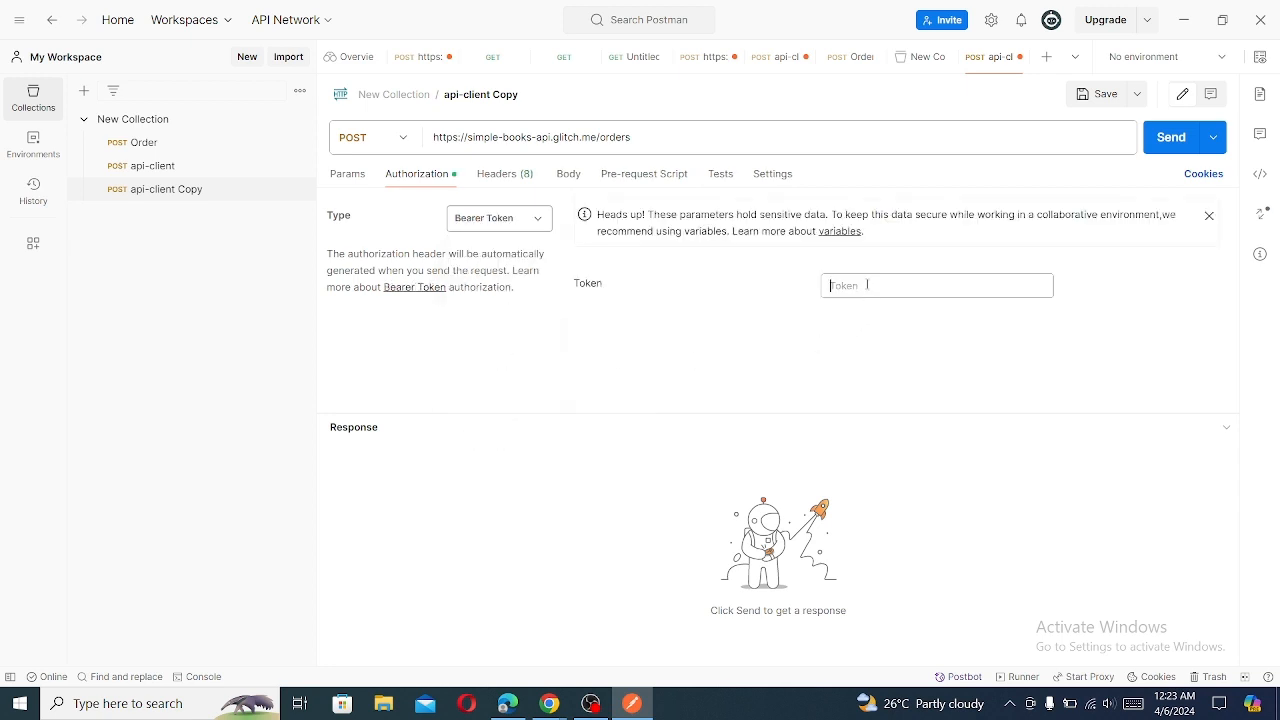
{"action": "left_click", "coordinate": [867, 285]}
{"action": "type", "text": "{{"}
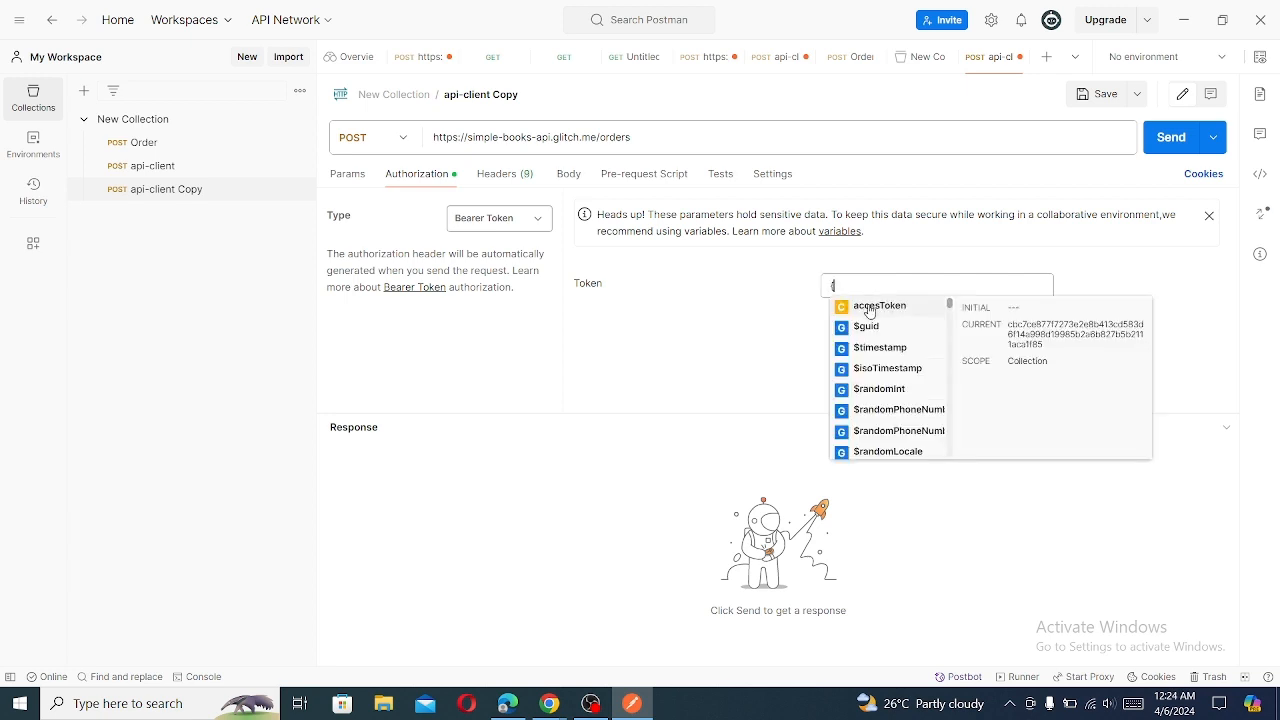
{"action": "left_click", "coordinate": [869, 306]}
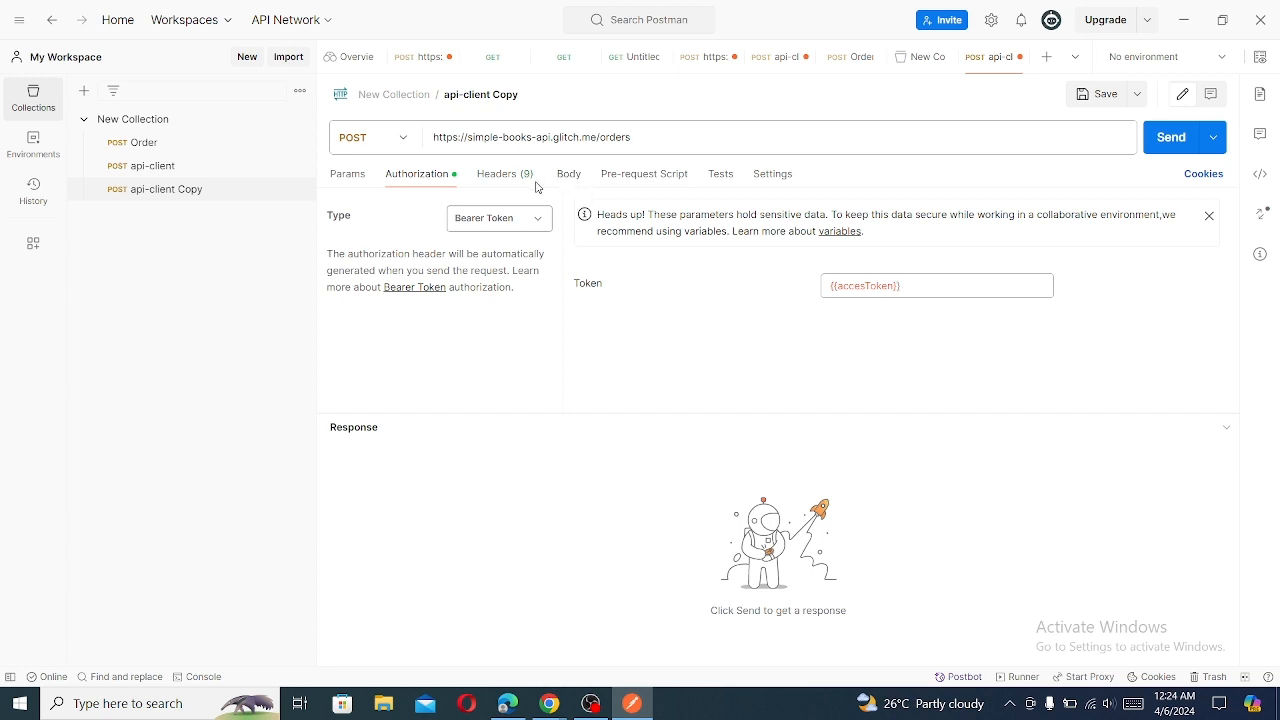
- Clear the bearer token value from the api-client Copy request's authorization
{"action": "double_click", "coordinate": [912, 286]}
{"action": "key", "text": "BackSpace"}
- Copy the example order JSON with bookId and customerName from simple-books-api.md in Chrome and paste it into the Postman request's body
{"action": "left_click", "coordinate": [565, 176]}
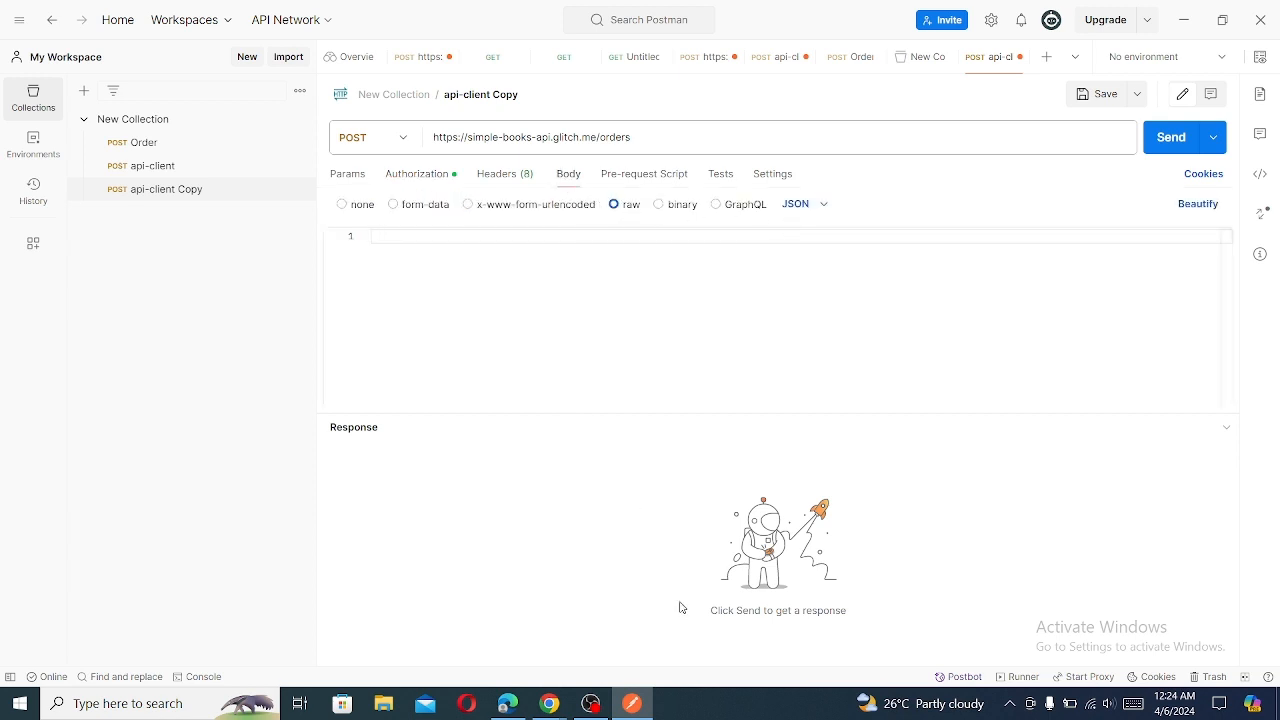
{"action": "mouse_move", "coordinate": [549, 703]}
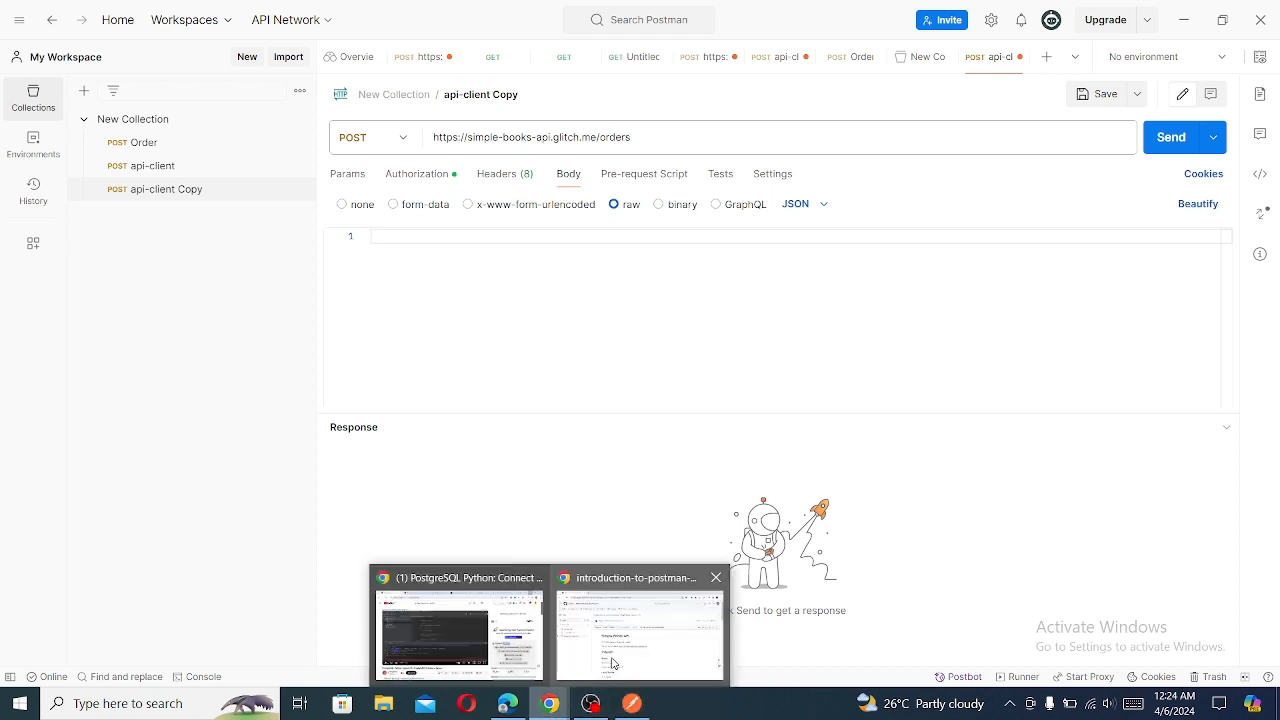
{"action": "left_click", "coordinate": [612, 650]}
{"action": "left_click_drag", "start_coordinate": [1273, 162], "coordinate": [1274, 336]}
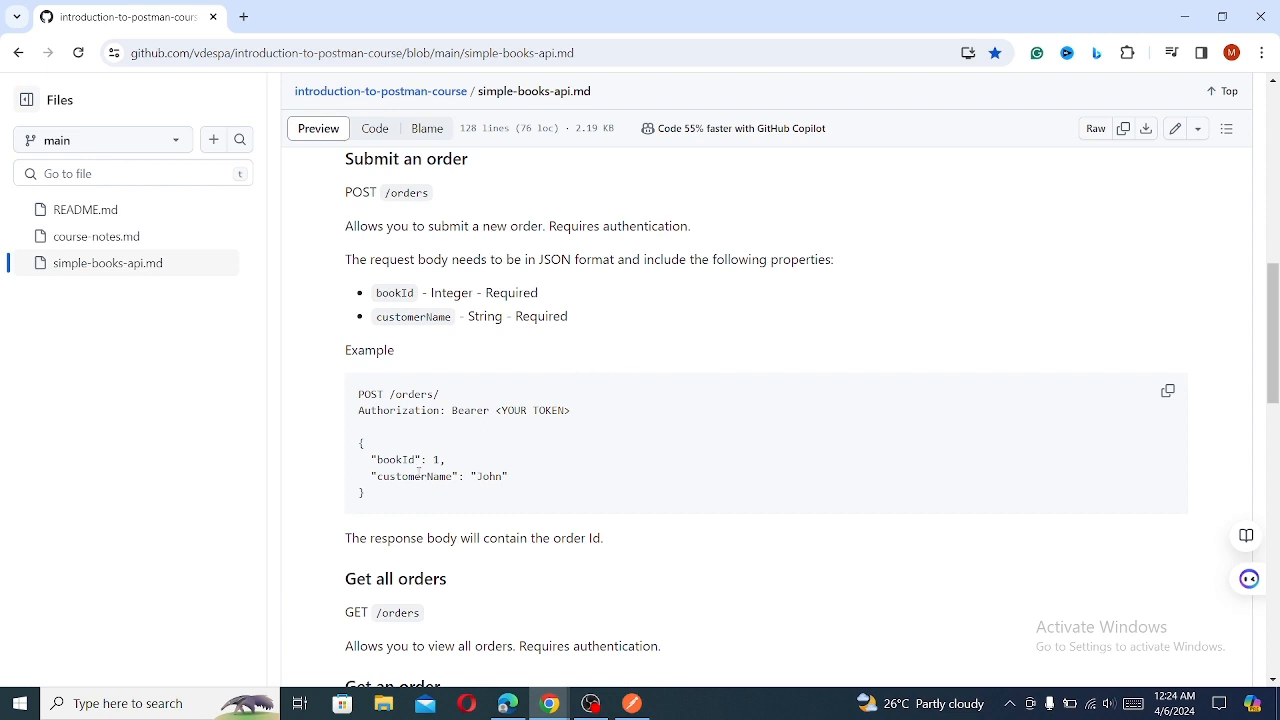
{"action": "left_click_drag", "start_coordinate": [357, 444], "coordinate": [405, 495]}
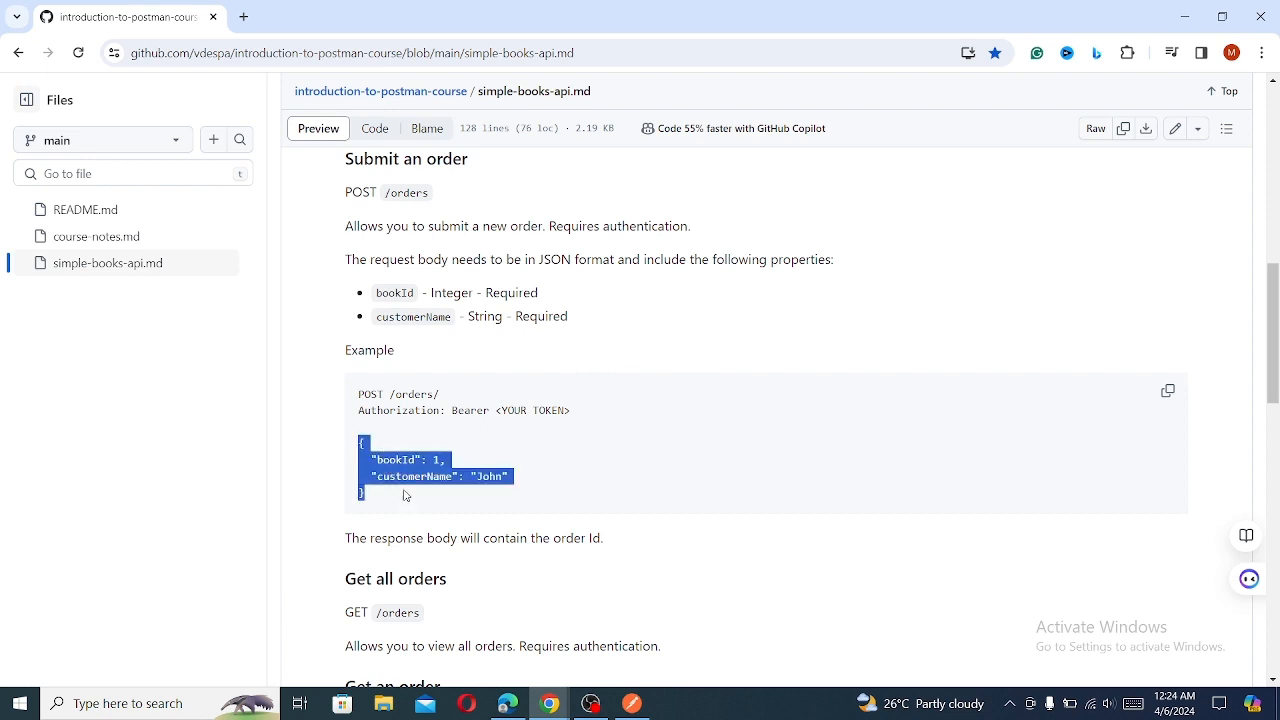
{"action": "right_click", "coordinate": [403, 465]}
{"action": "left_click", "coordinate": [428, 486]}
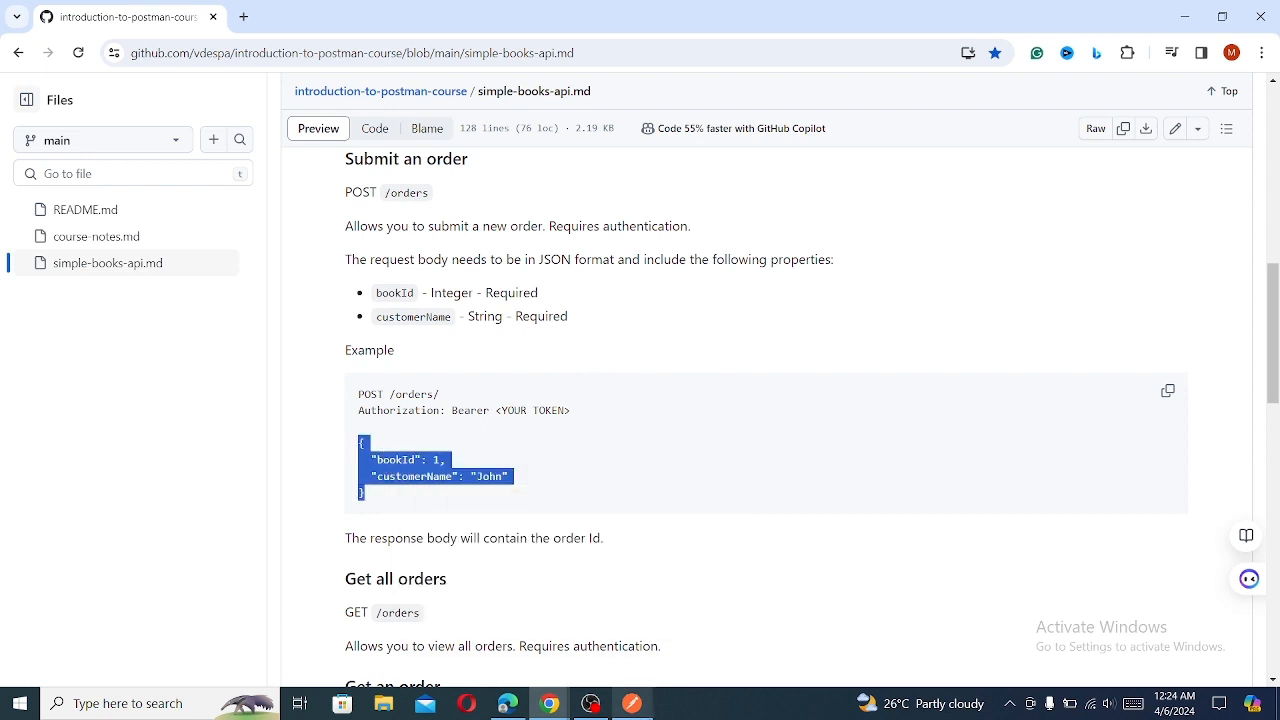
{"action": "left_click", "coordinate": [631, 703]}
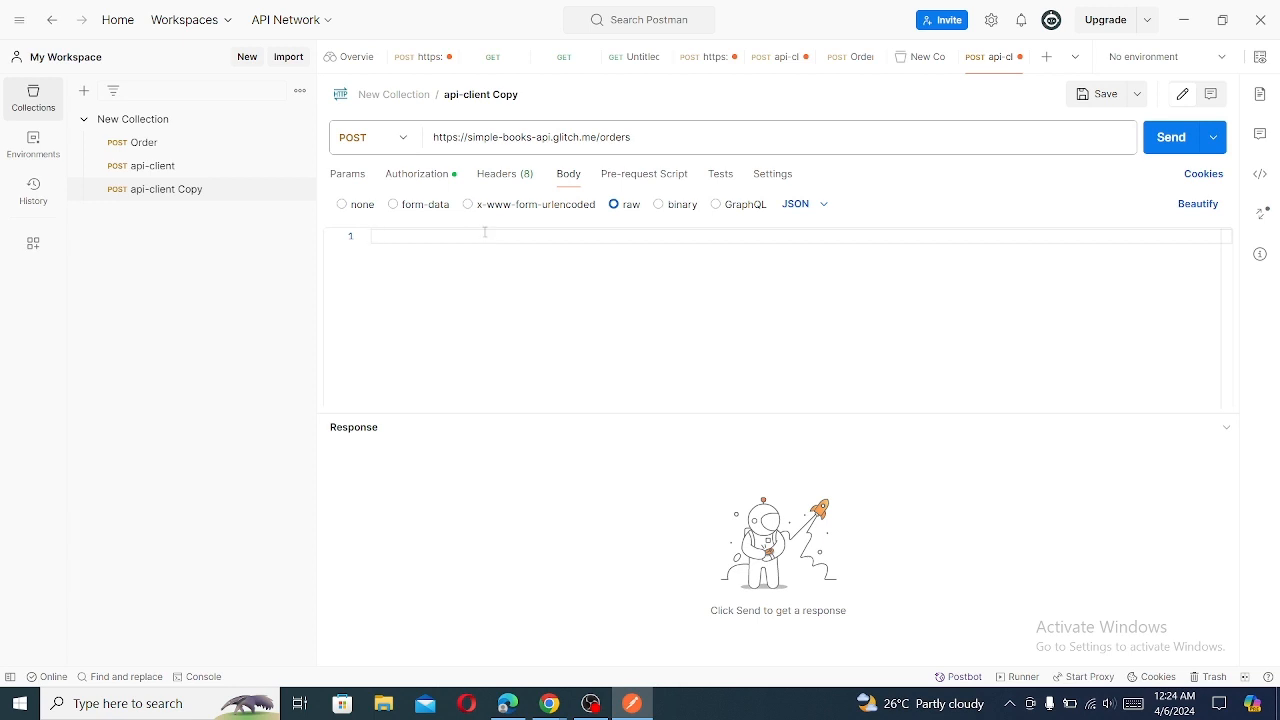
{"action": "key", "text": "ctrl+v"}
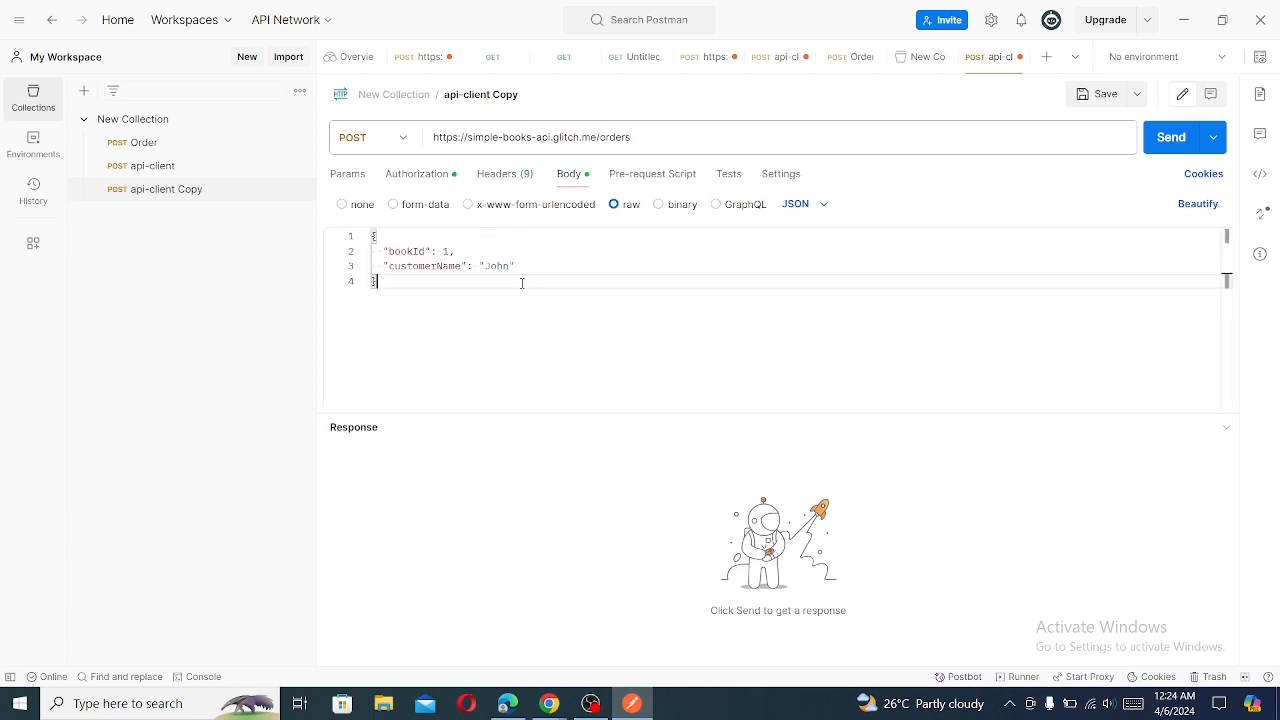
- Replace the sample customerName in the JSON body with the customer's first name and send the order request
{"action": "double_click", "coordinate": [505, 266]}
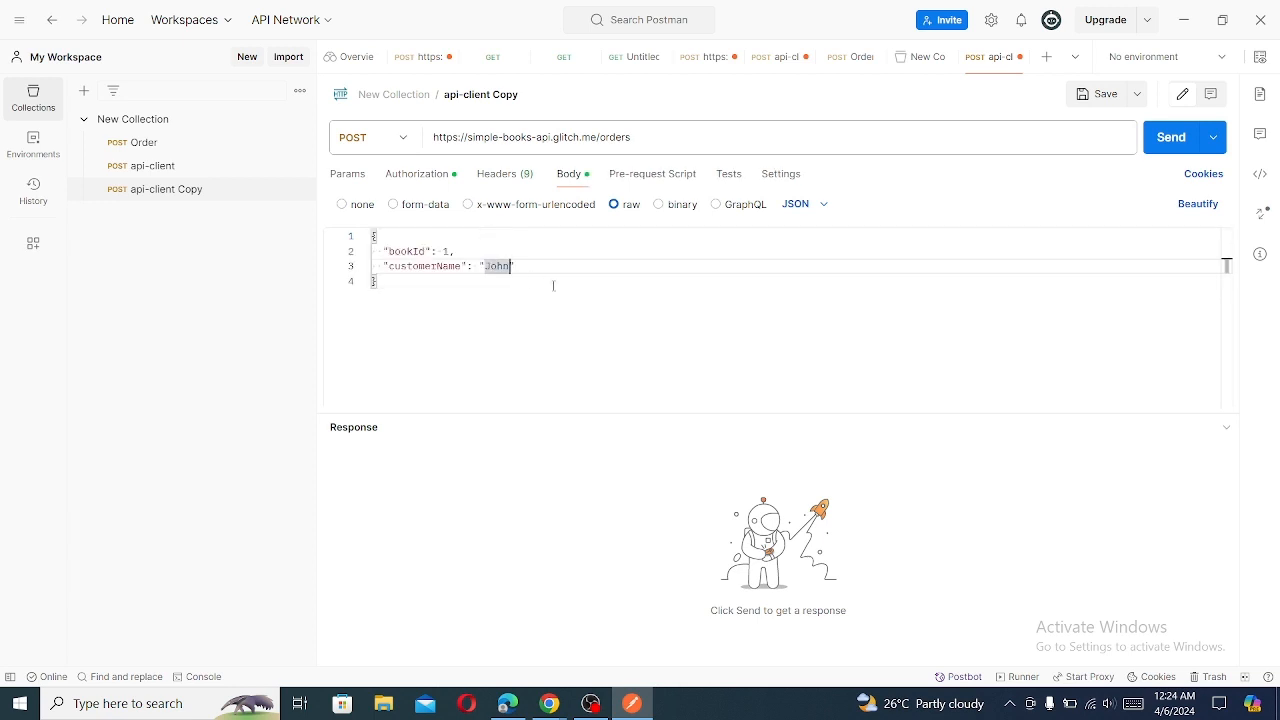
{"action": "type", "text": "JoAziz"}
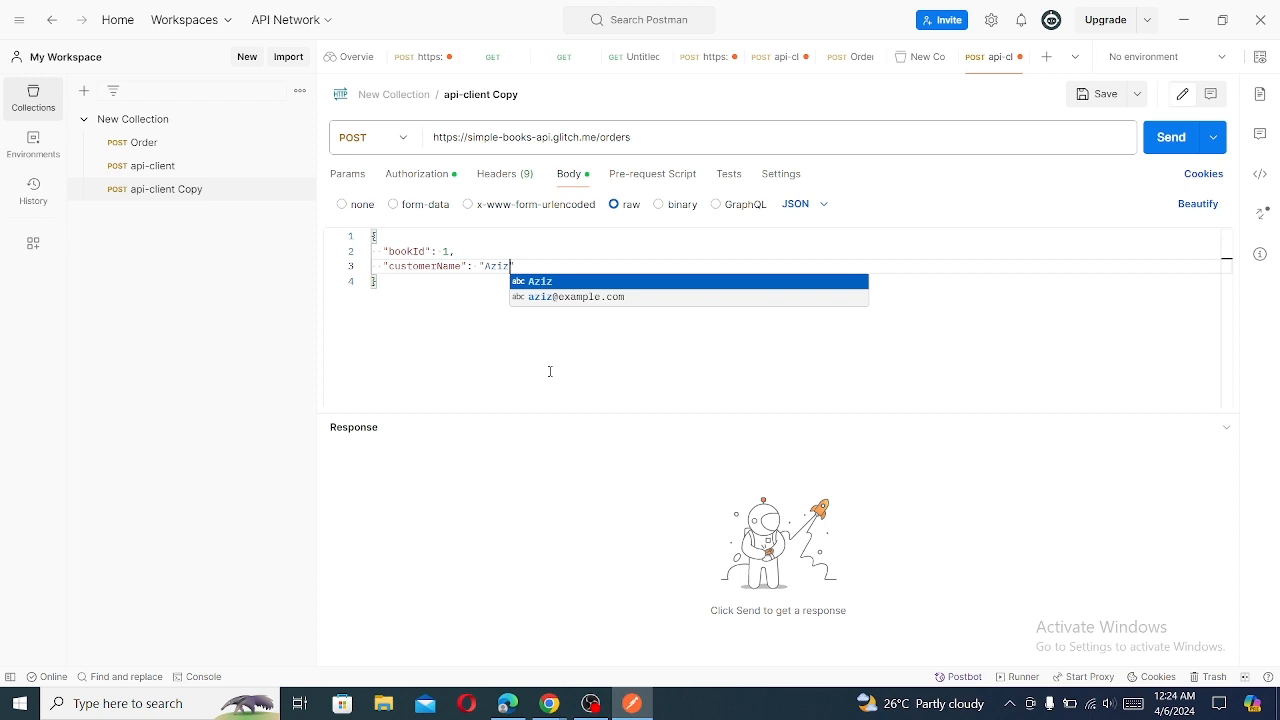
{"action": "key", "text": "Return"}
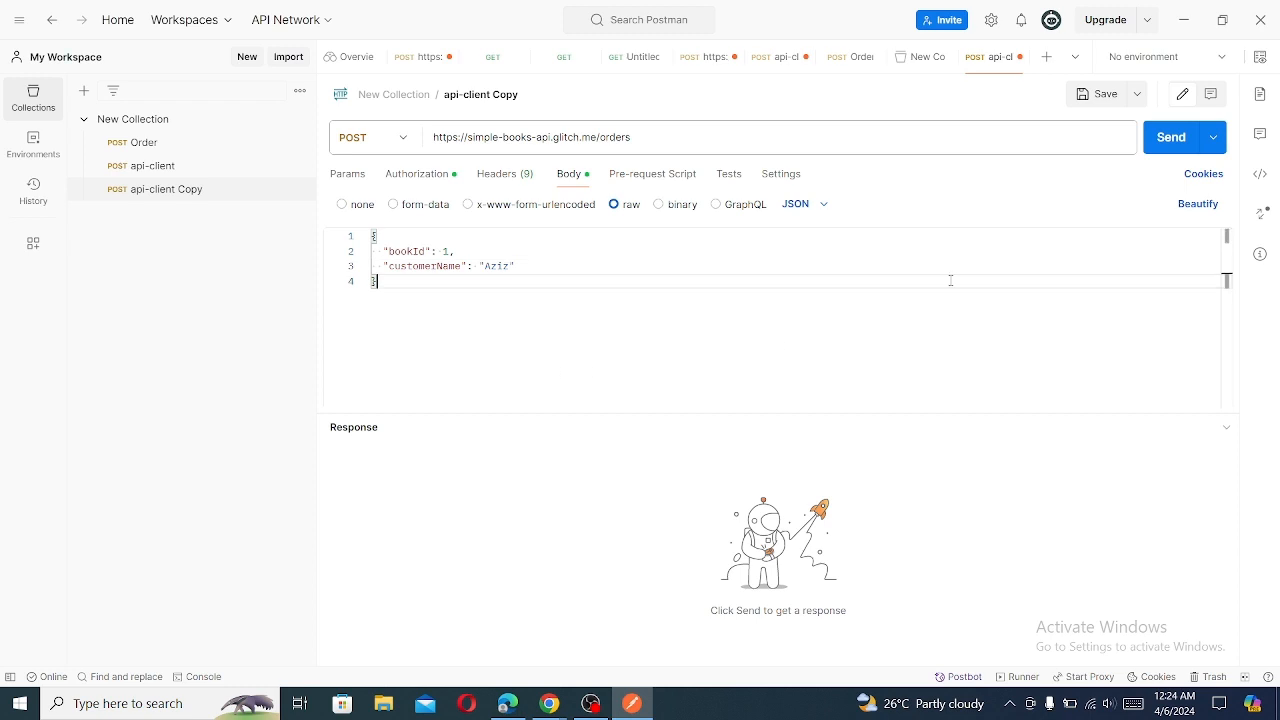
{"action": "left_click", "coordinate": [1165, 138]}
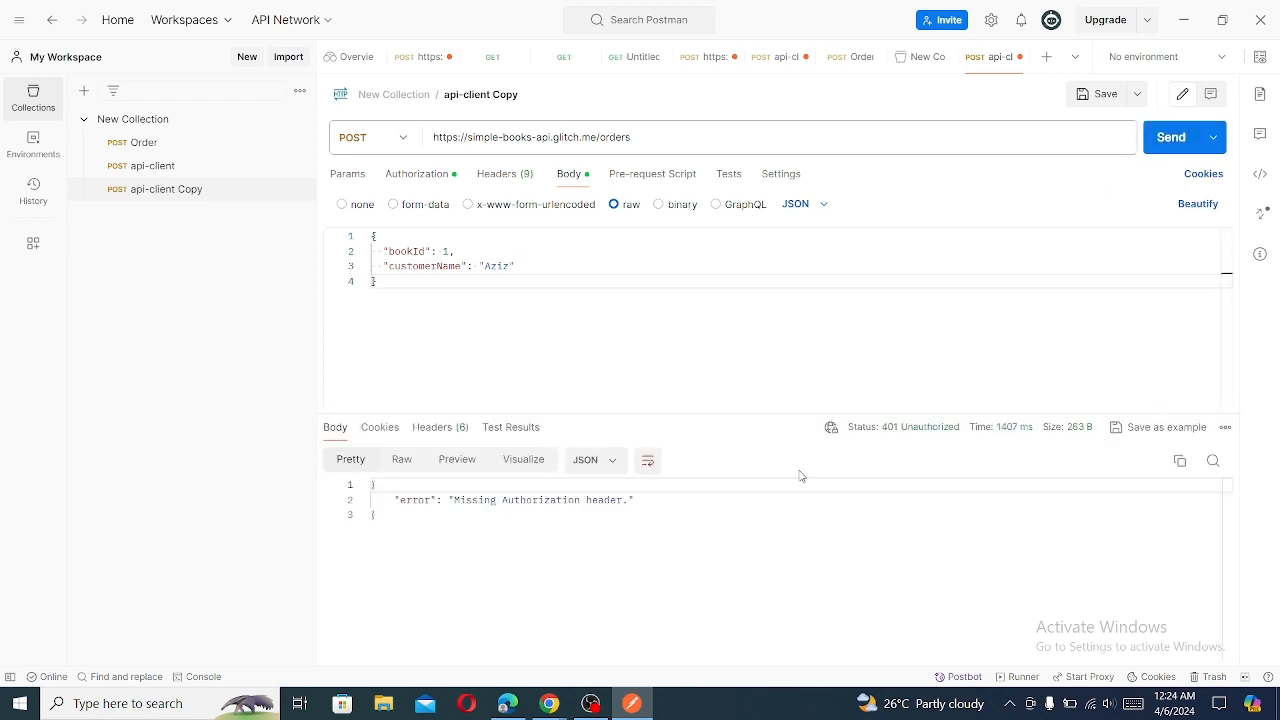
- Set the request's bearer token to the {{accesToken}} collection variable and save the request
{"action": "left_click", "coordinate": [424, 176]}
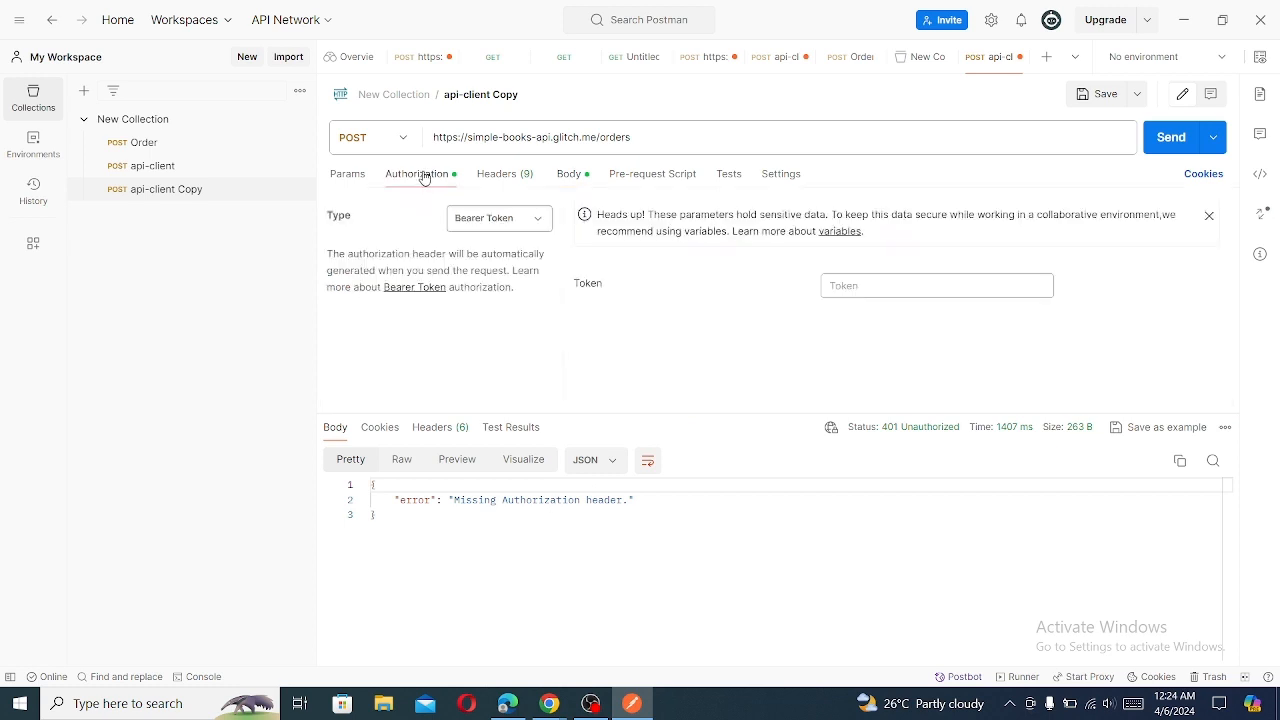
{"action": "left_click", "coordinate": [878, 295]}
{"action": "type", "text": "a"}
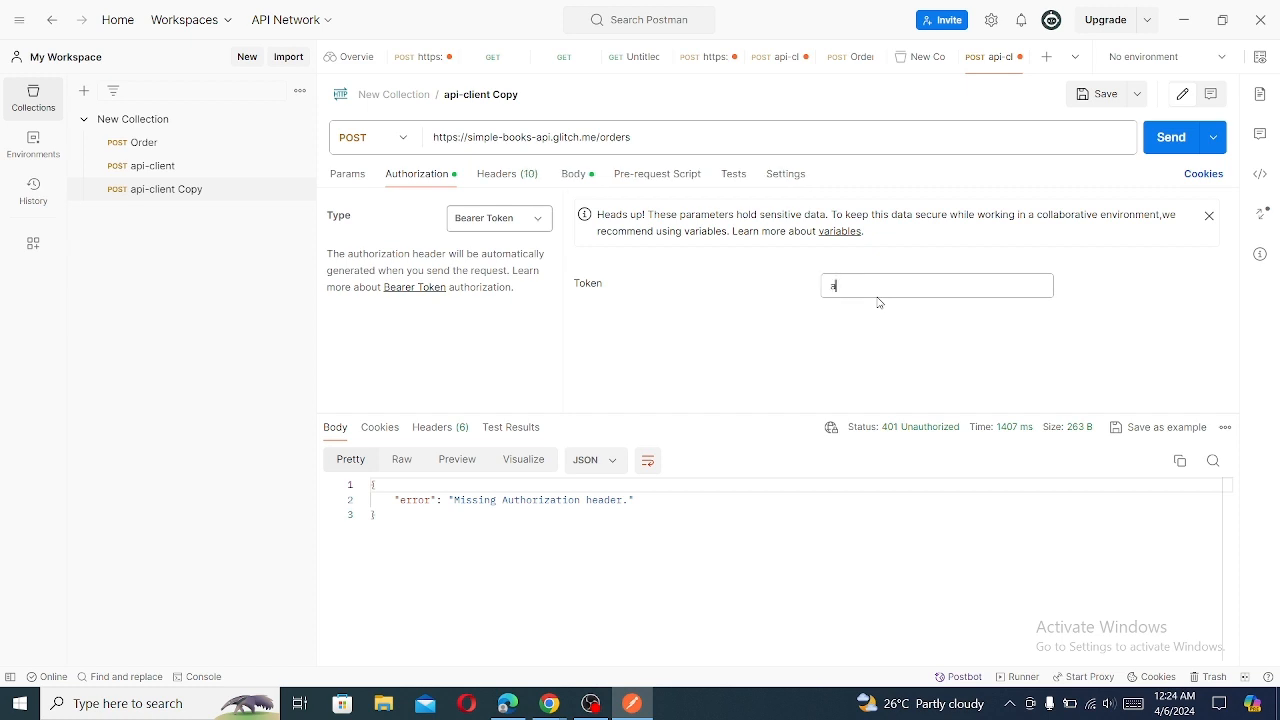
{"action": "type", "text": "cc"}
{"action": "key", "text": "BackSpace"}
{"action": "key", "text": "BackSpace"}
{"action": "key", "text": "BackSpace"}
{"action": "type", "text": "{{"}
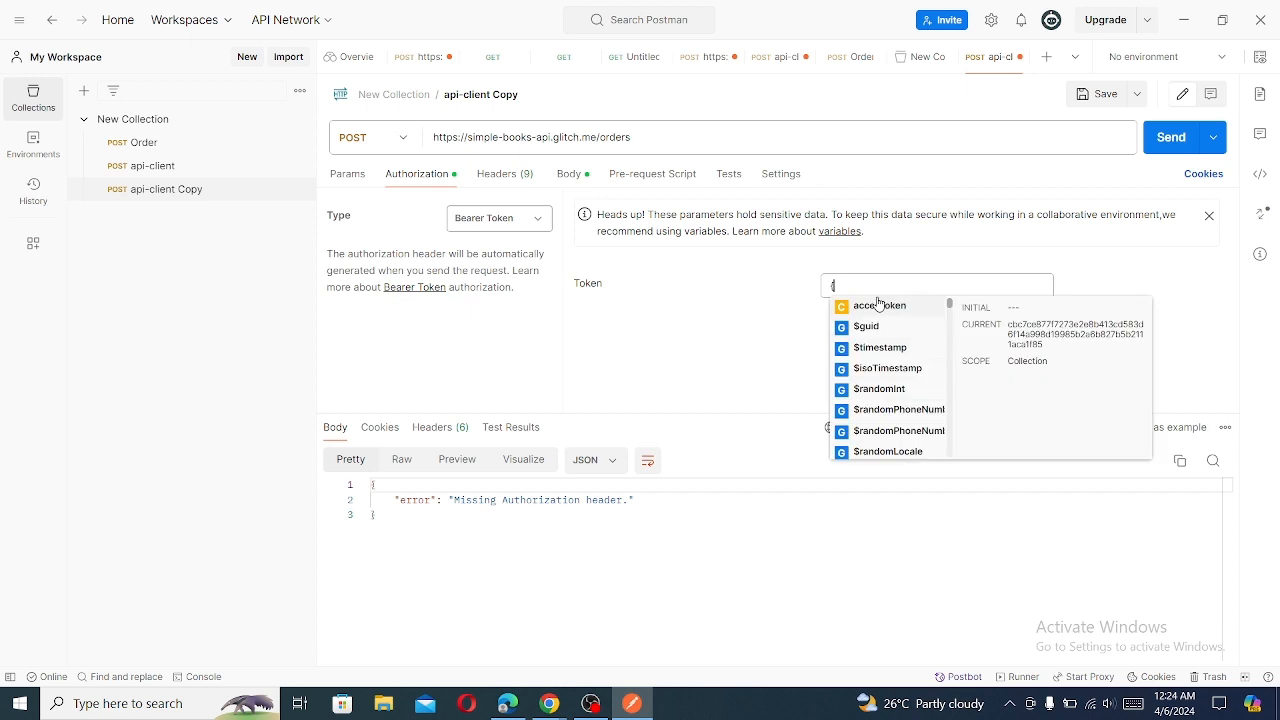
{"action": "left_click", "coordinate": [876, 306]}
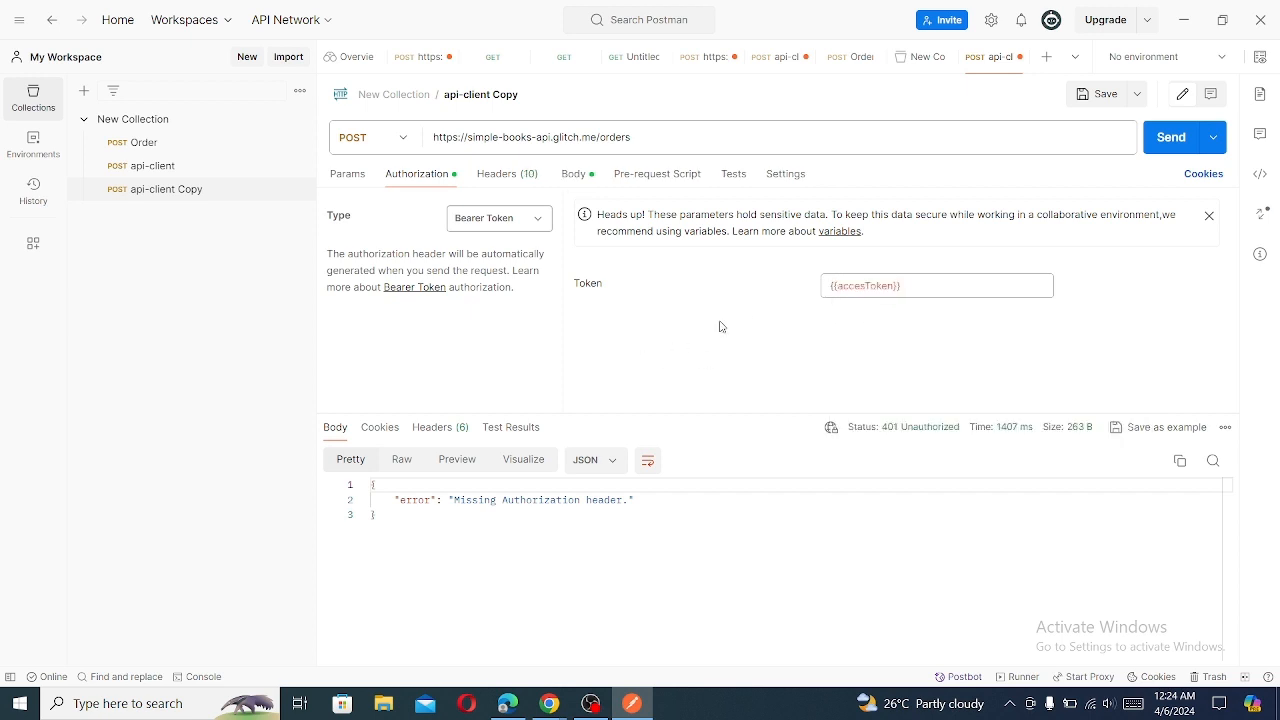
{"action": "left_click", "coordinate": [1084, 97]}
- Send the authenticated order request with bookId 1 and resend it with bookId 2
{"action": "left_click", "coordinate": [572, 175]}
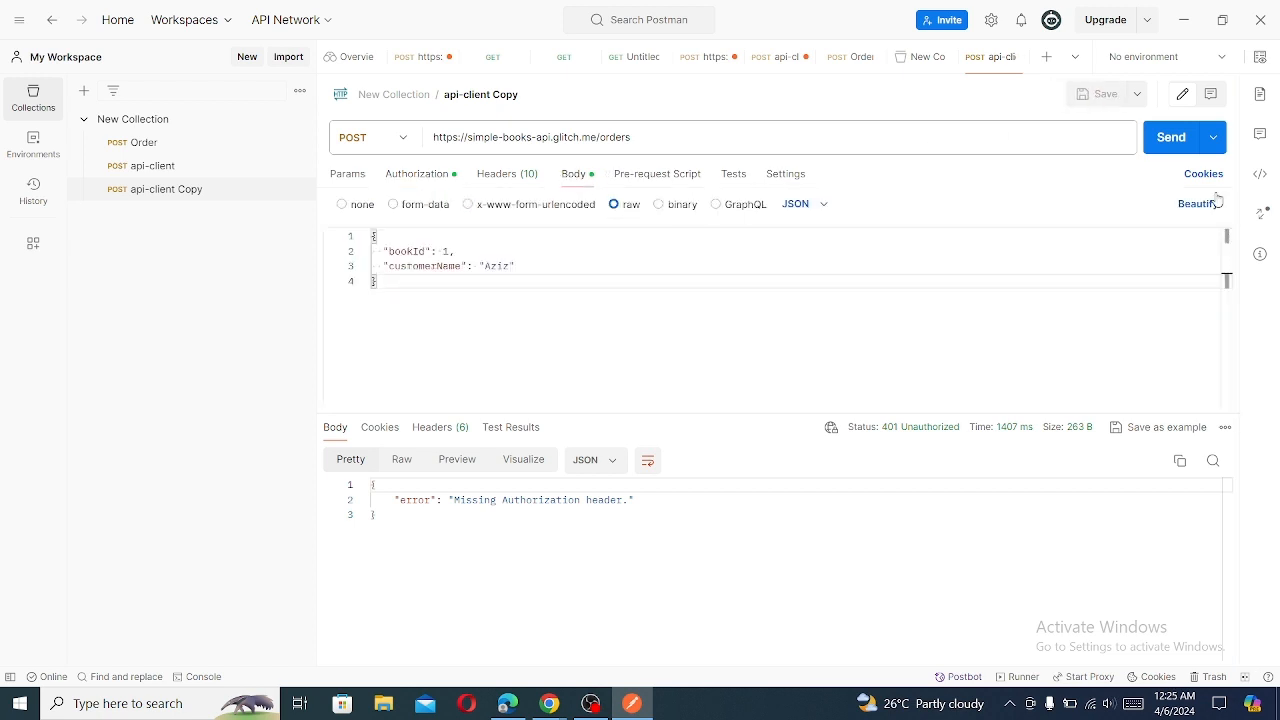
{"action": "left_click", "coordinate": [1168, 137]}
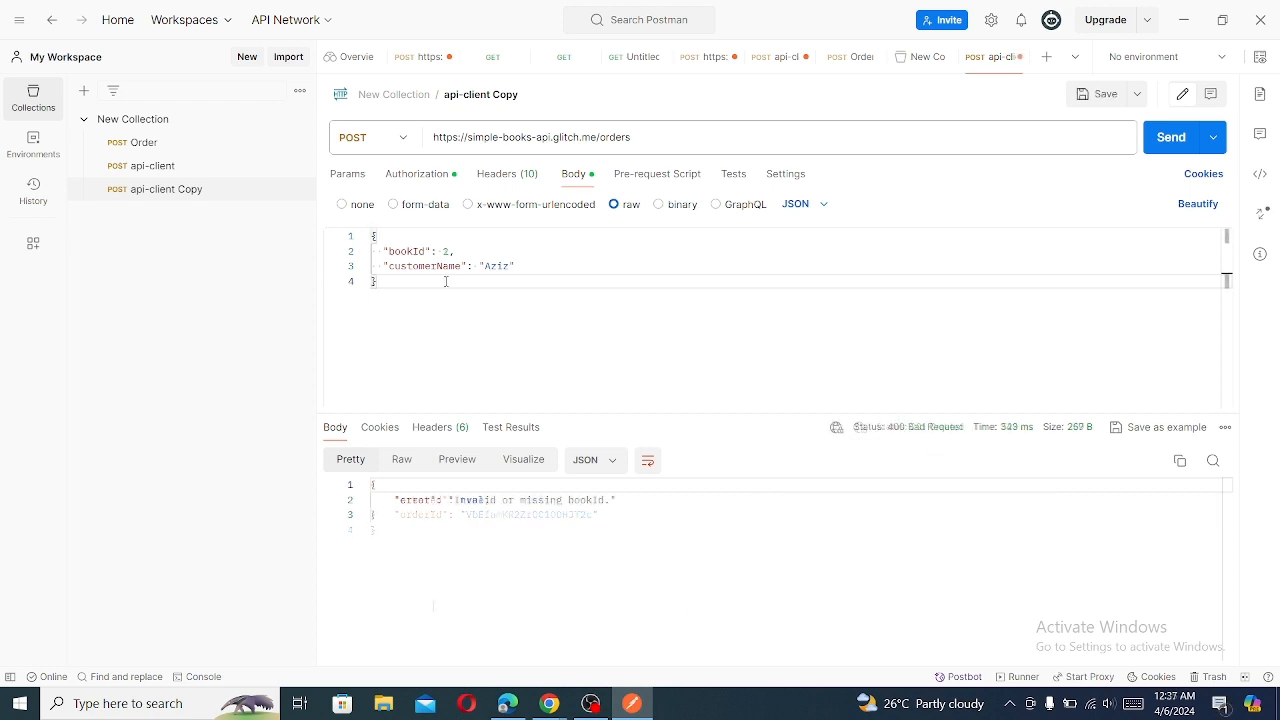
{"action": "left_click", "coordinate": [1173, 138]}
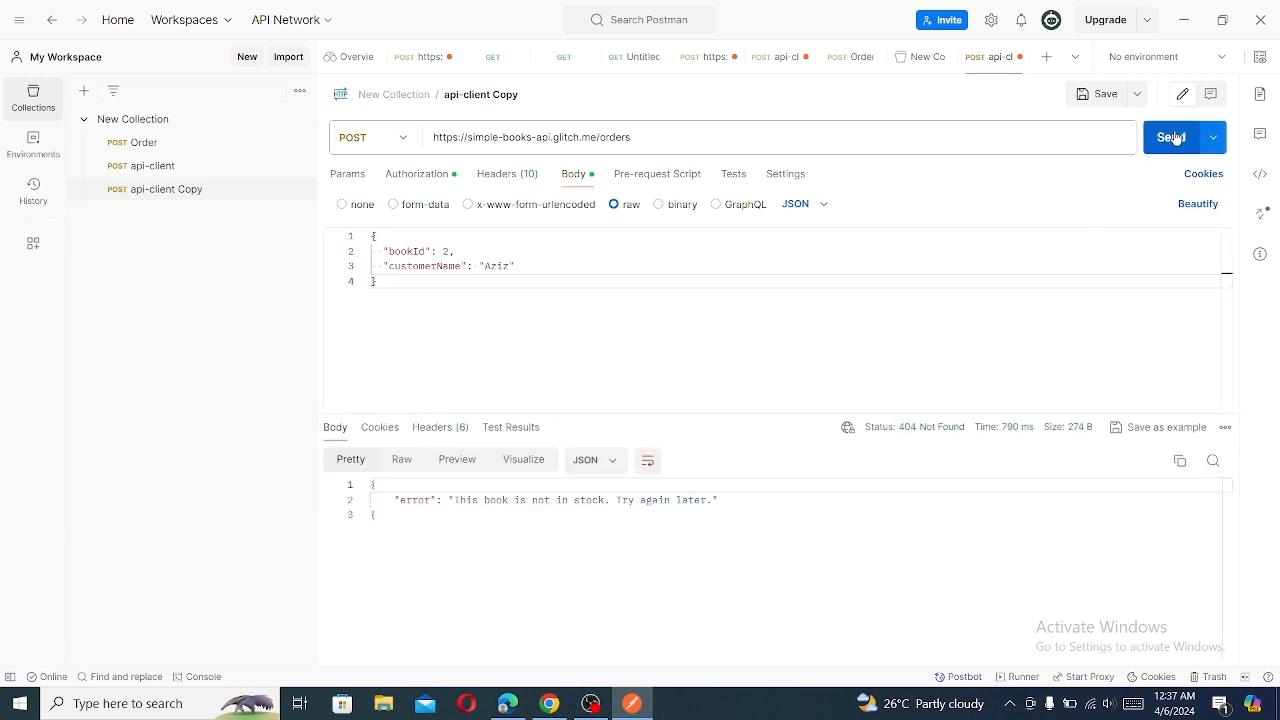
- Set bookId to 1 in the JSON body and submit the order
{"action": "double_click", "coordinate": [445, 252]}
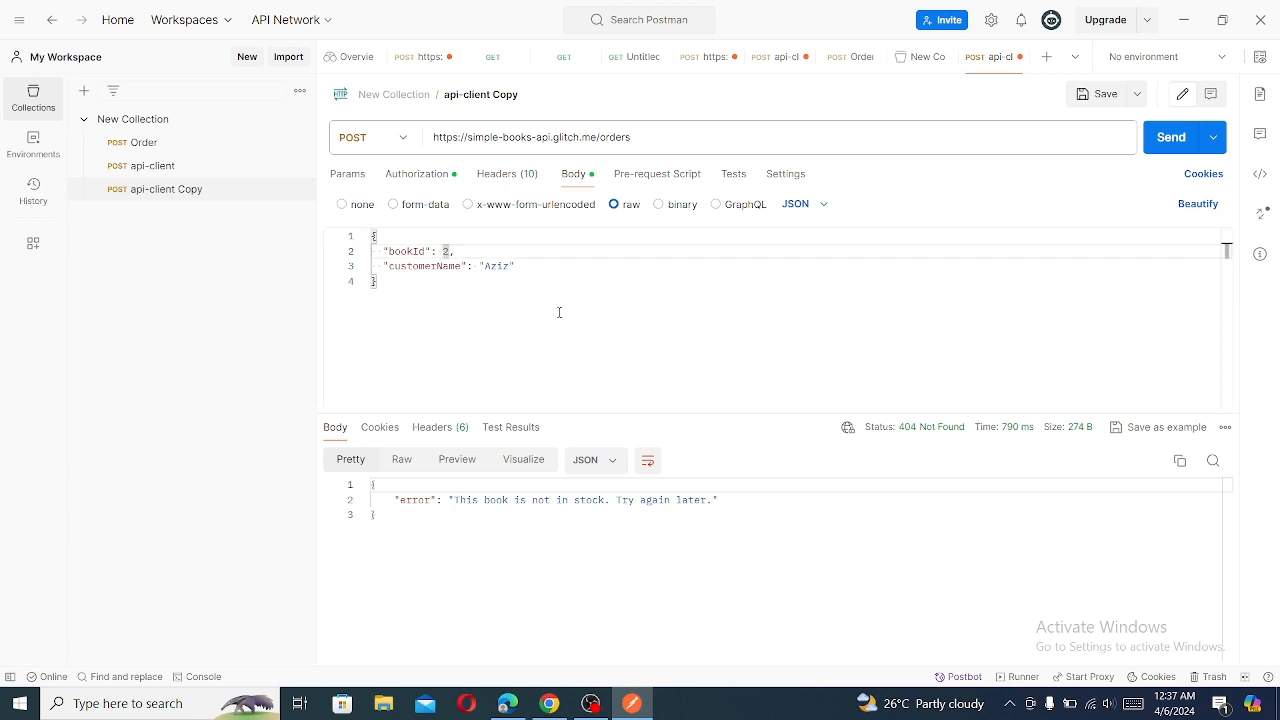
{"action": "key", "text": "BackSpace"}
{"action": "type", "text": "1"}
{"action": "left_click", "coordinate": [1174, 139]}
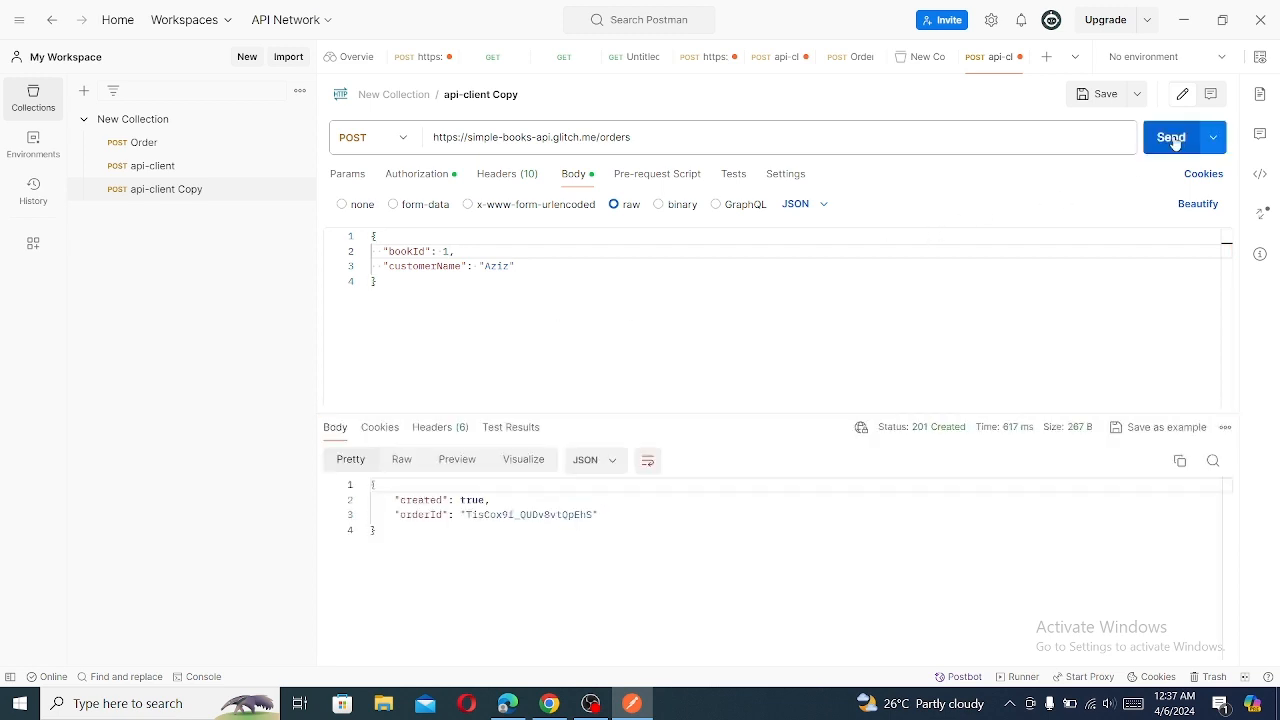
- Change bookId to 2 in the JSON body and submit the order again
{"action": "left_click", "coordinate": [448, 251]}
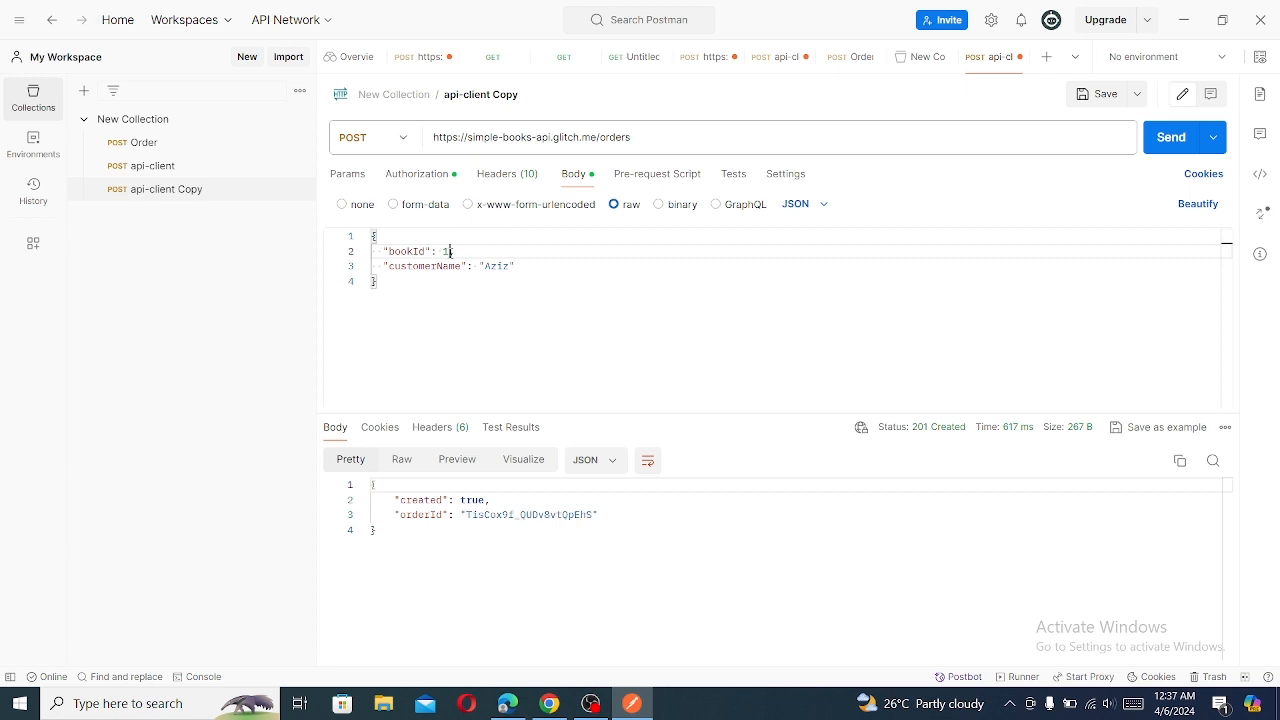
{"action": "type", "text": ","}
{"action": "key", "text": "BackSpace"}
{"action": "key", "text": "BackSpace"}
{"action": "type", "text": "2,"}
{"action": "left_click", "coordinate": [1168, 140]}
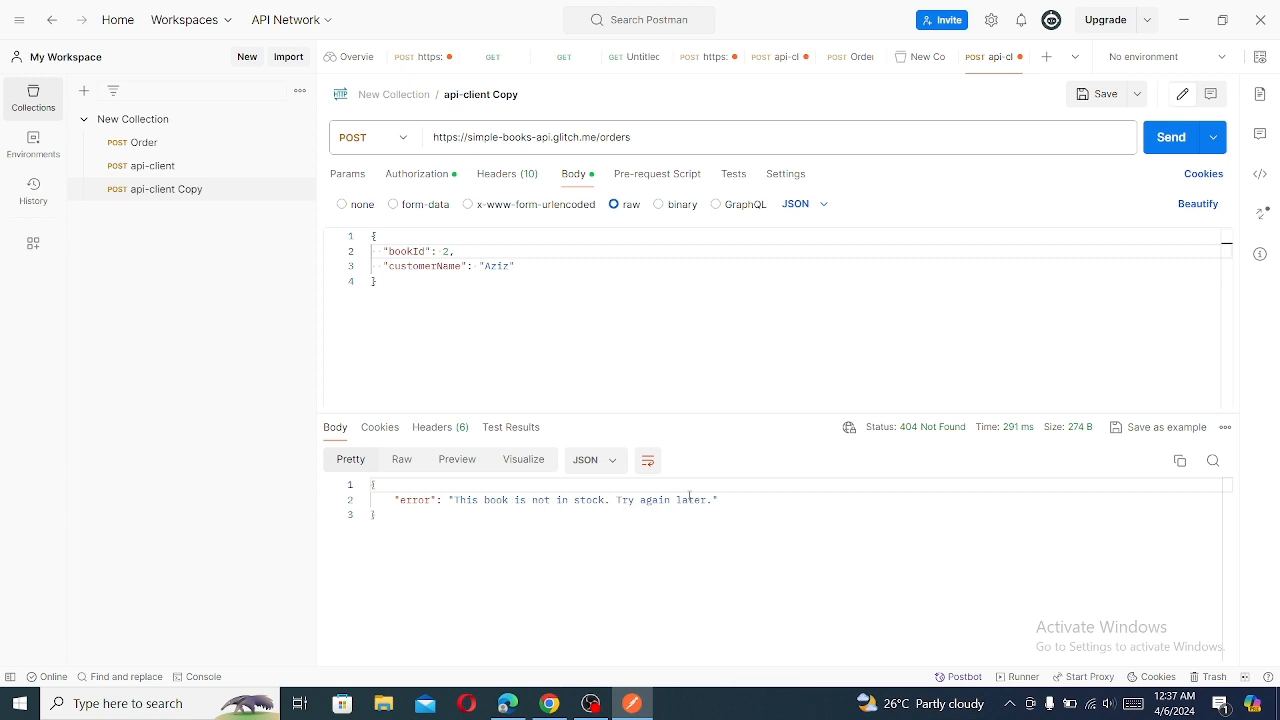
{"action": "left_click", "coordinate": [493, 58]}
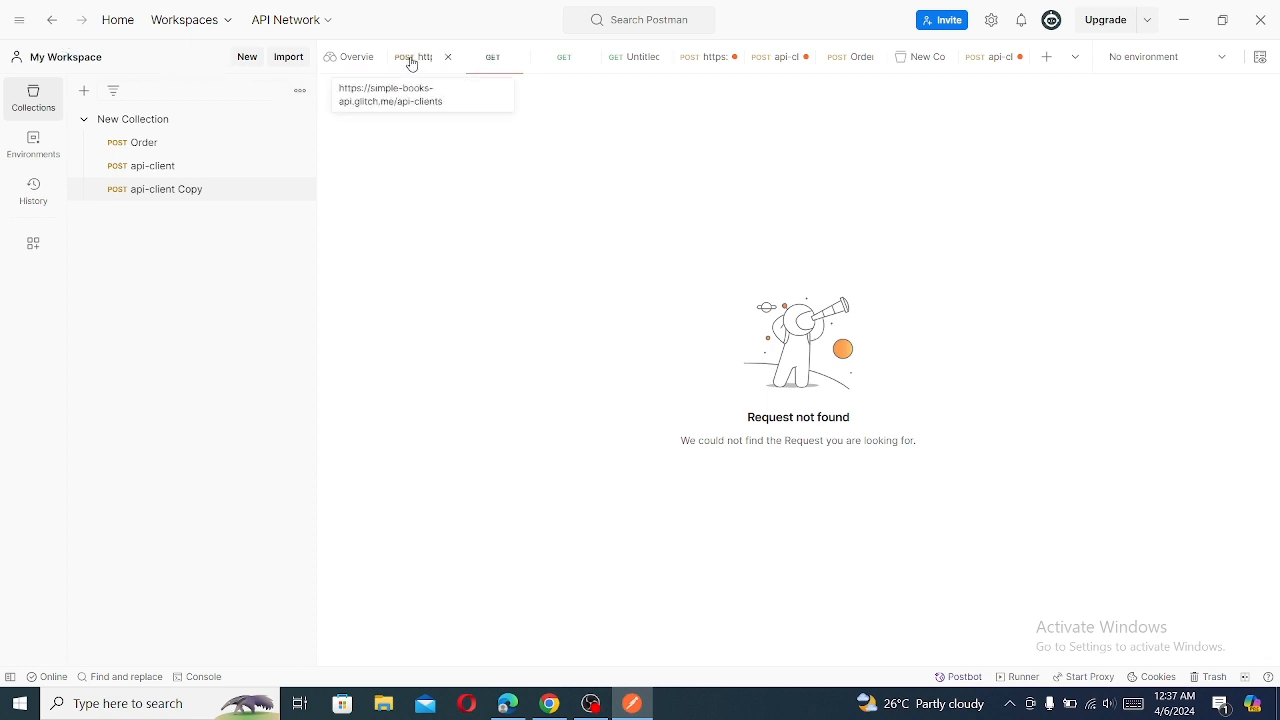
{"action": "left_click", "coordinate": [698, 60]}
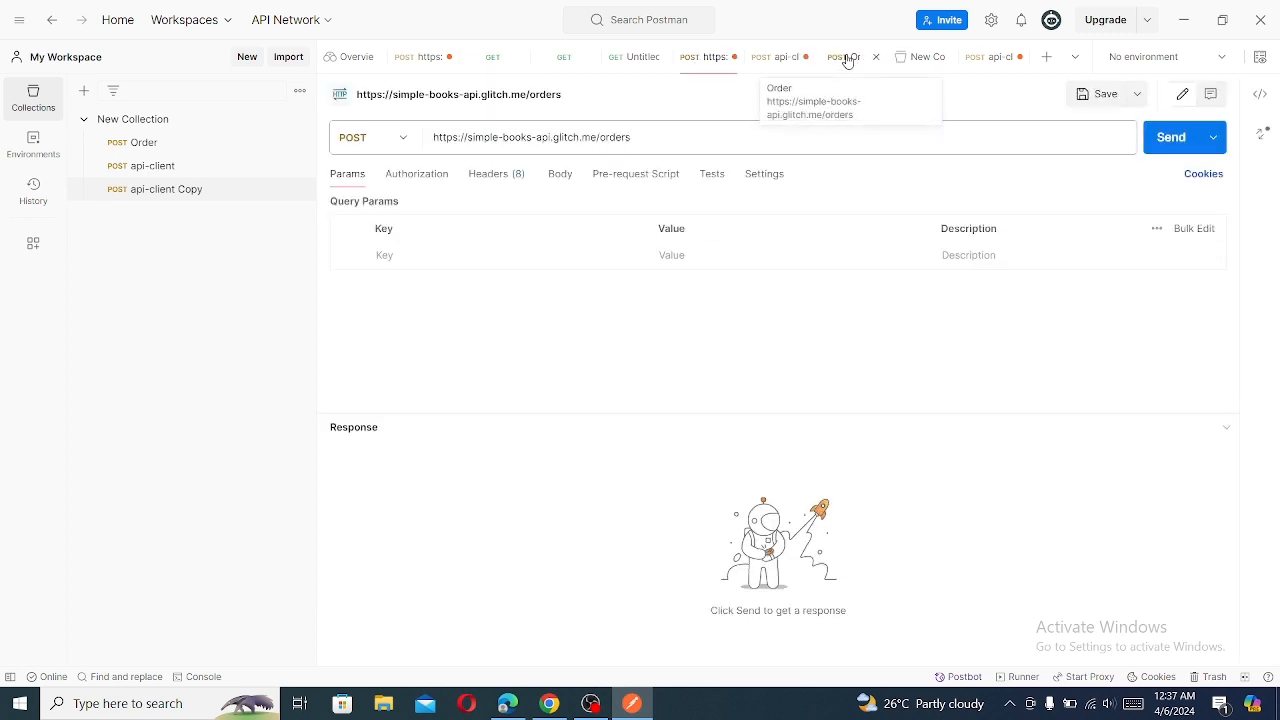
{"action": "left_click", "coordinate": [846, 58]}
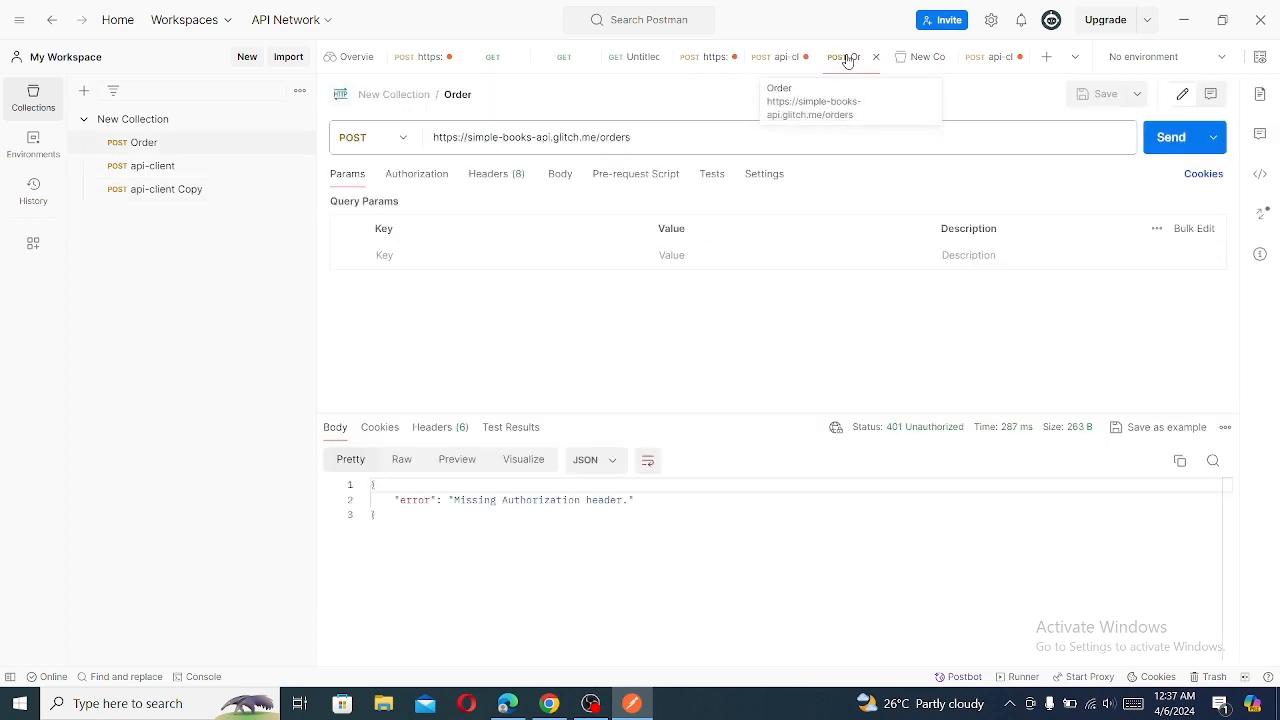
{"action": "left_click", "coordinate": [981, 62]}
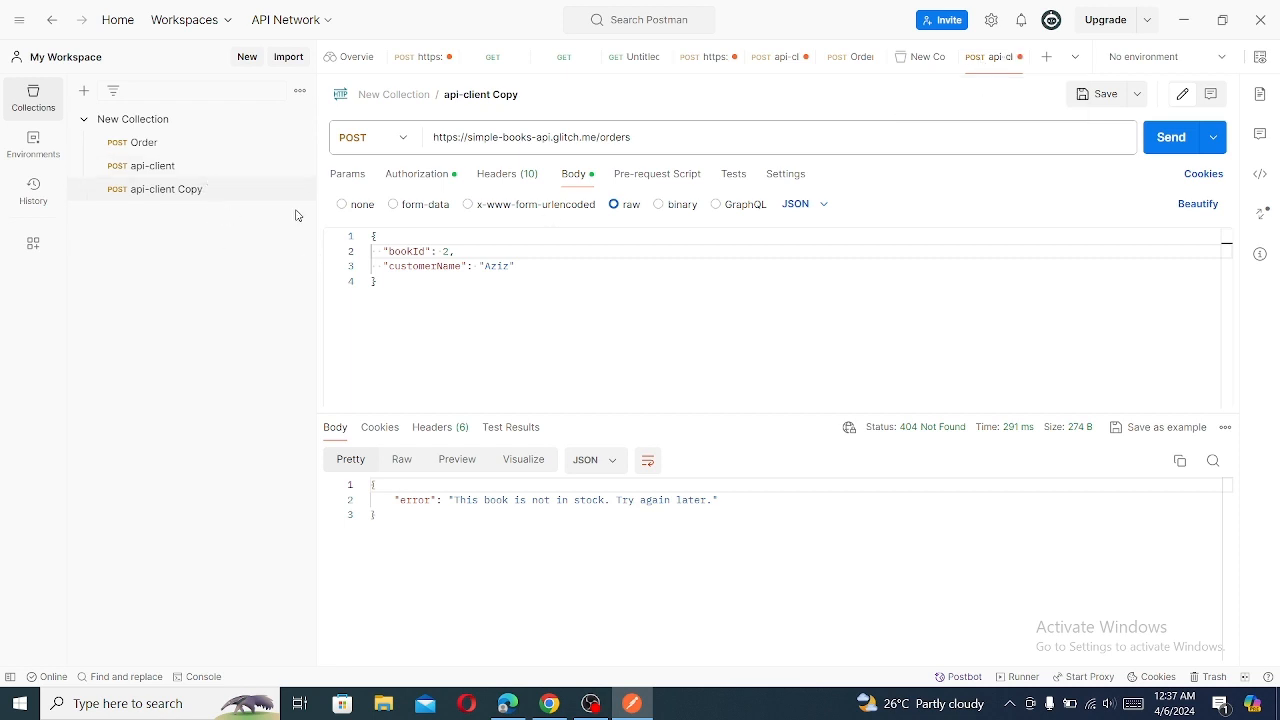
- Duplicate the api-client Copy request in New Collection and rename the duplicate to status
{"action": "left_click", "coordinate": [299, 190]}
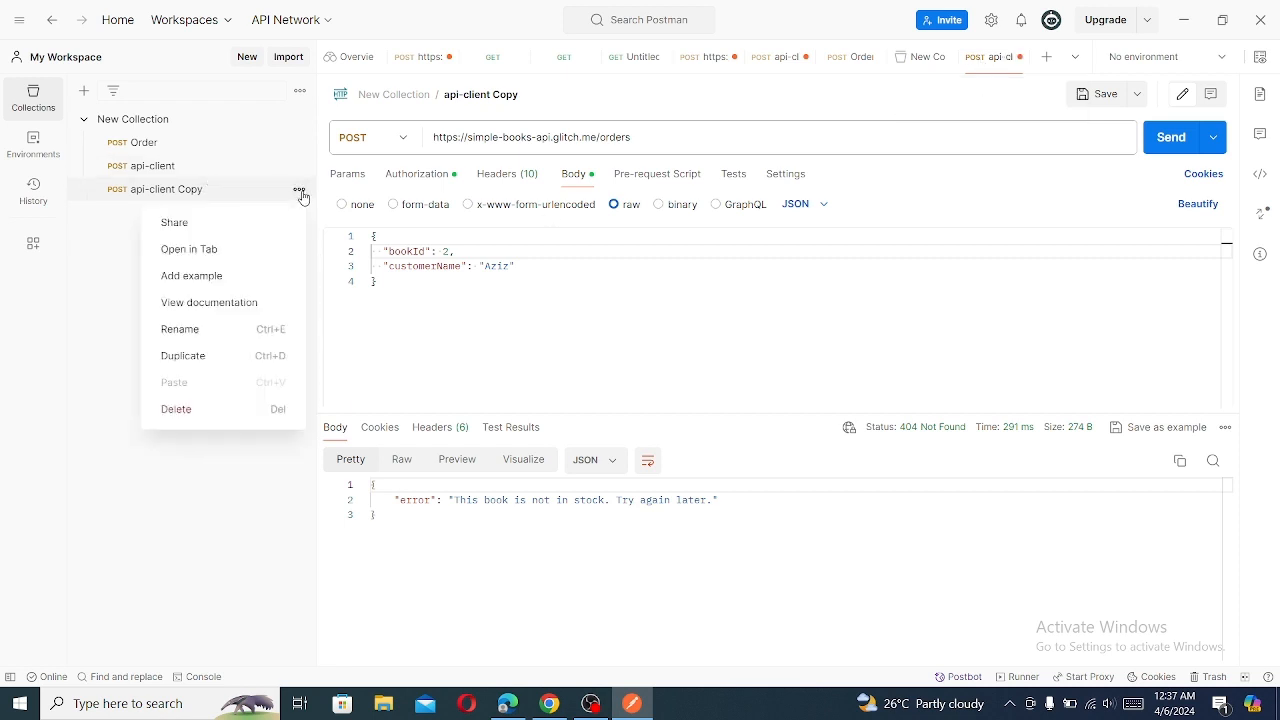
{"action": "left_click", "coordinate": [207, 358]}
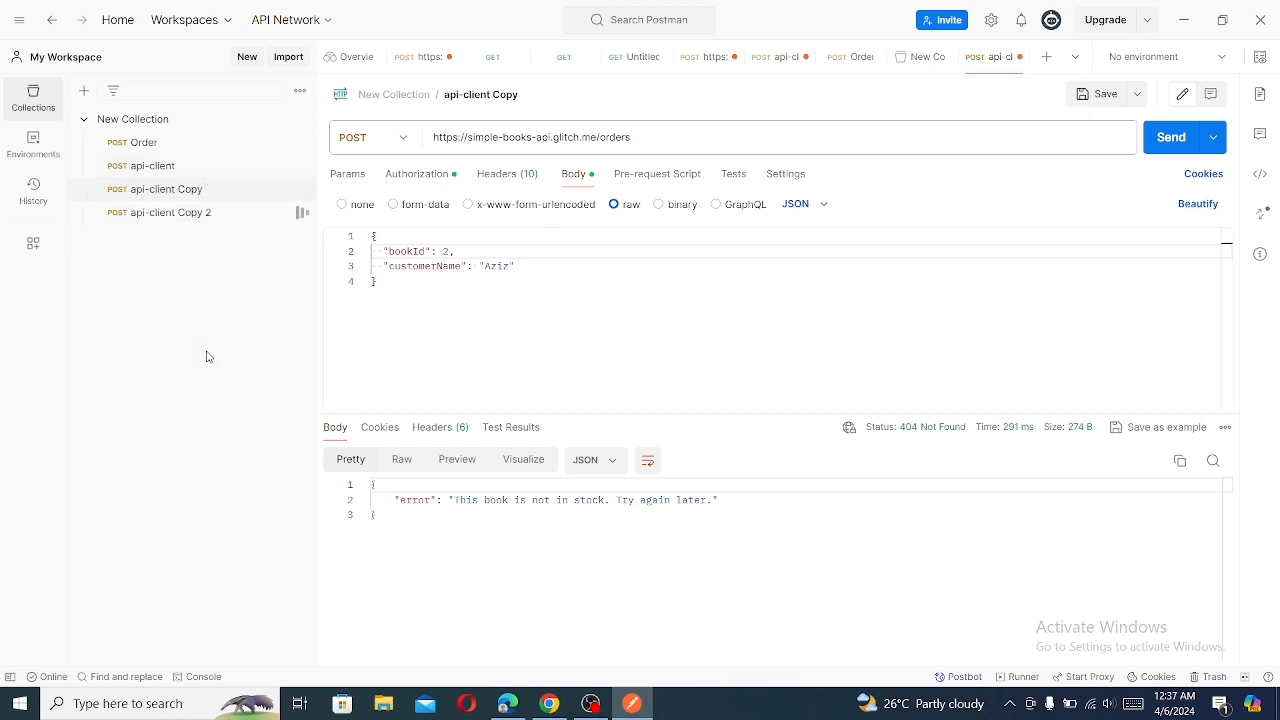
{"action": "left_click", "coordinate": [298, 214]}
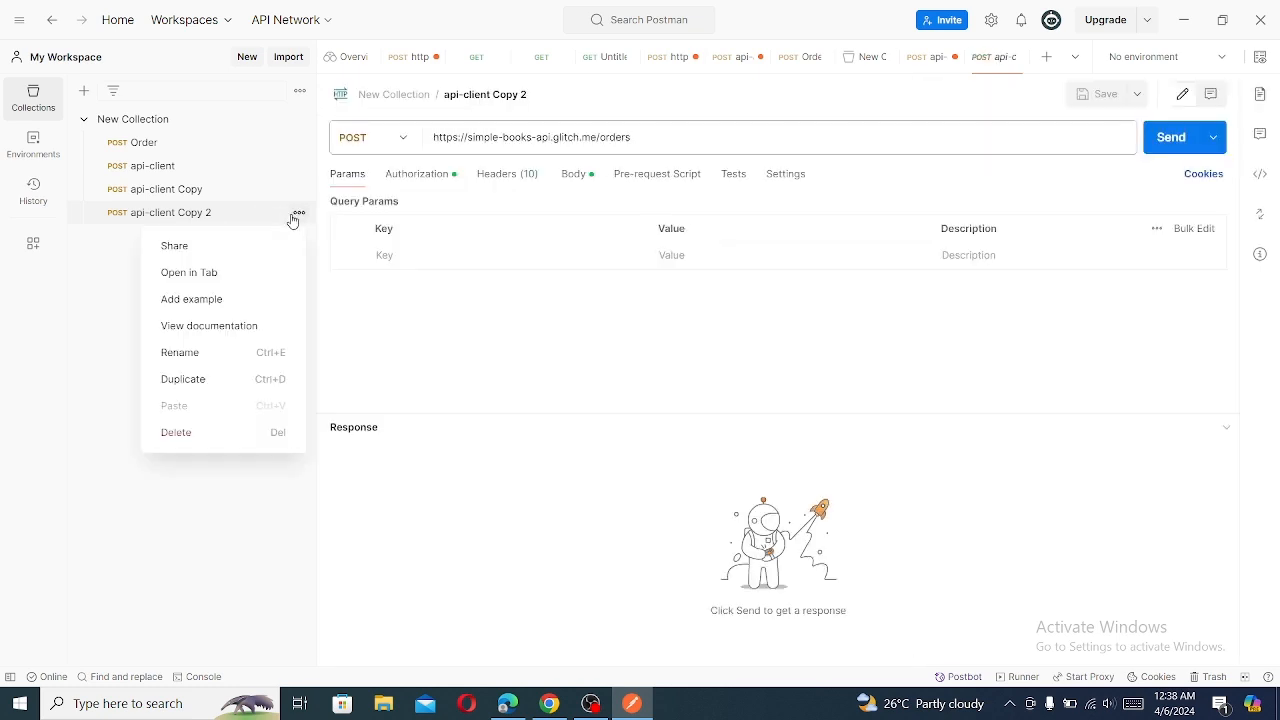
{"action": "left_click", "coordinate": [186, 353]}
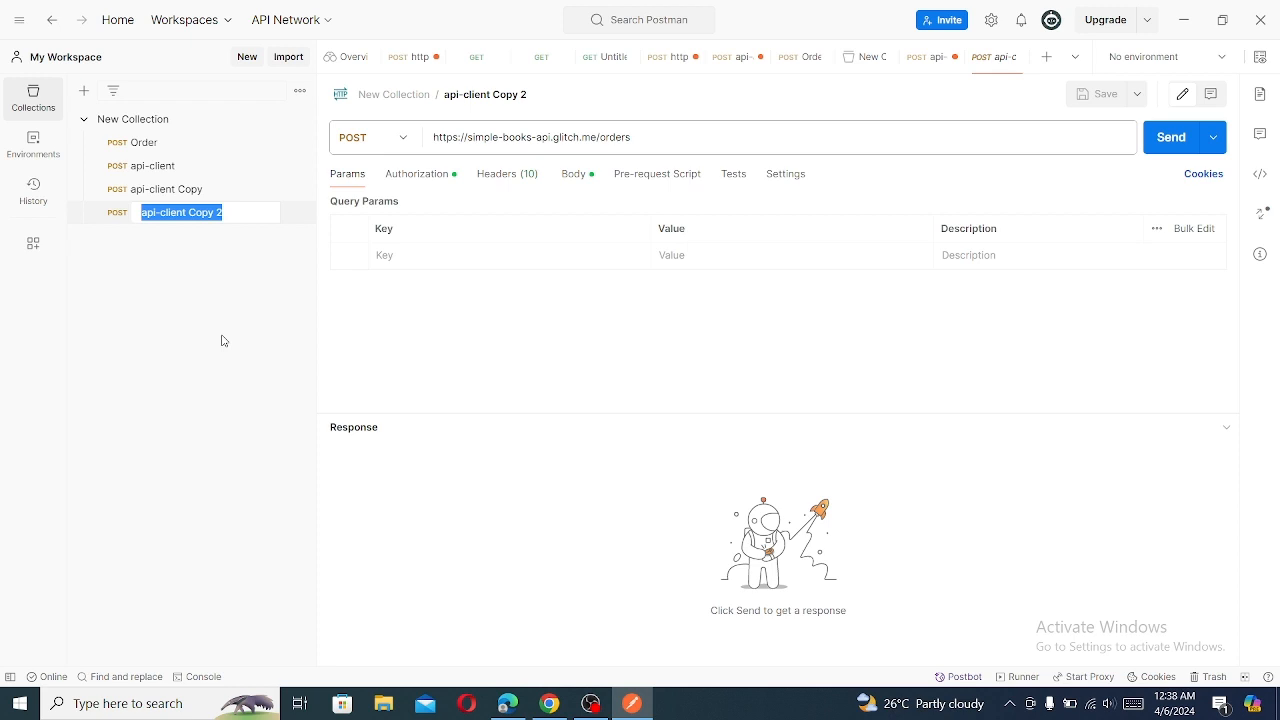
{"action": "type", "text": "status"}
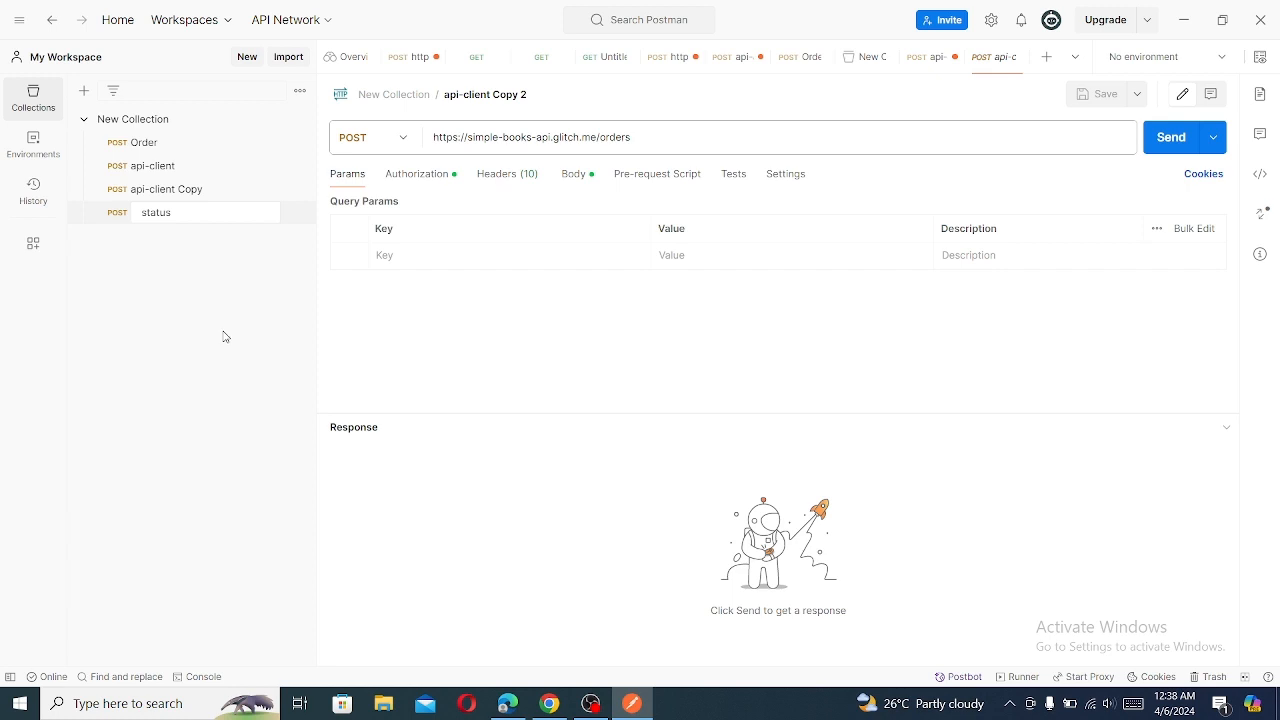
{"action": "key", "text": "Return"}
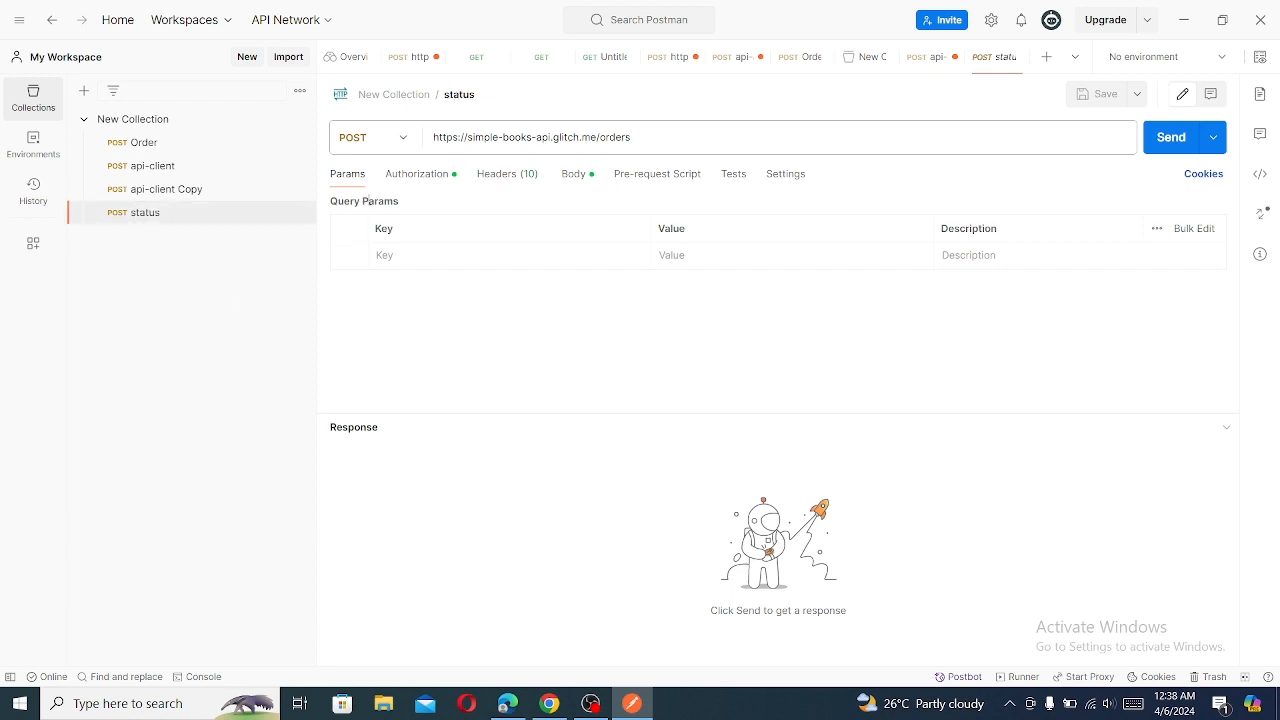
- Change the status request's method to GET, send it to the orders endpoint and save it
{"action": "left_click", "coordinate": [405, 137]}
{"action": "left_click", "coordinate": [388, 186]}
{"action": "left_click", "coordinate": [1165, 140]}
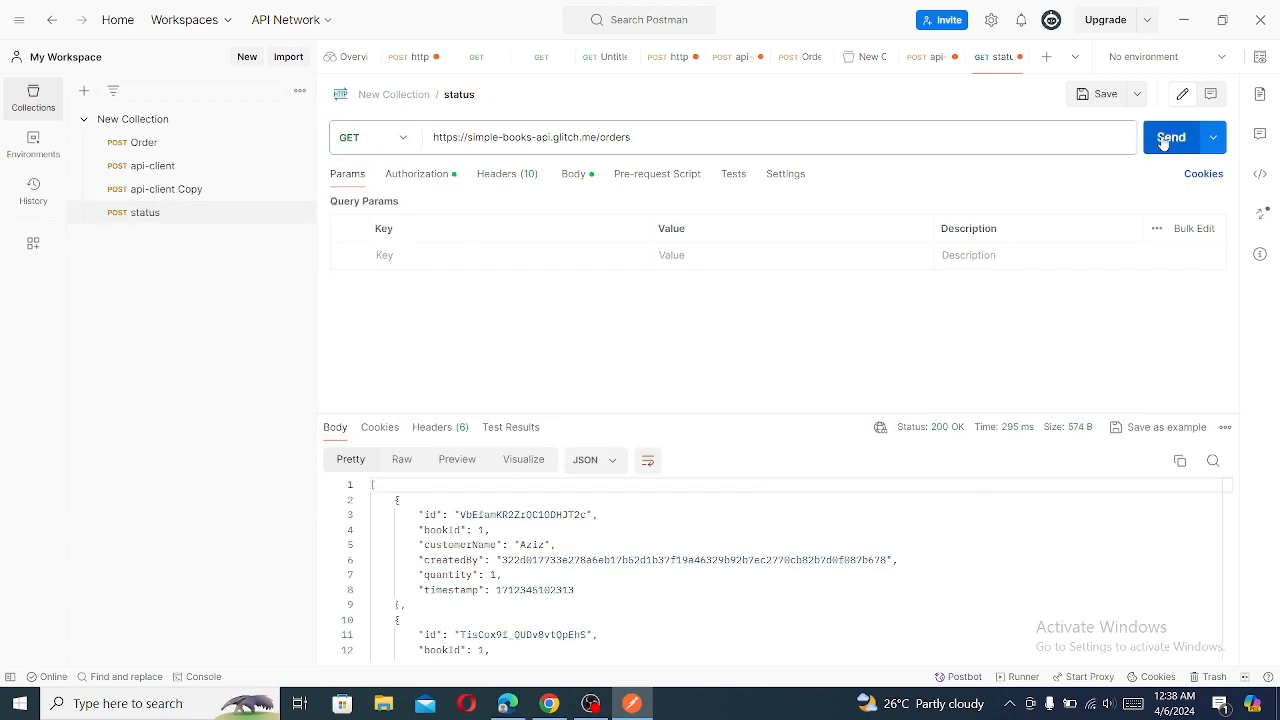
{"action": "left_click", "coordinate": [1085, 95]}
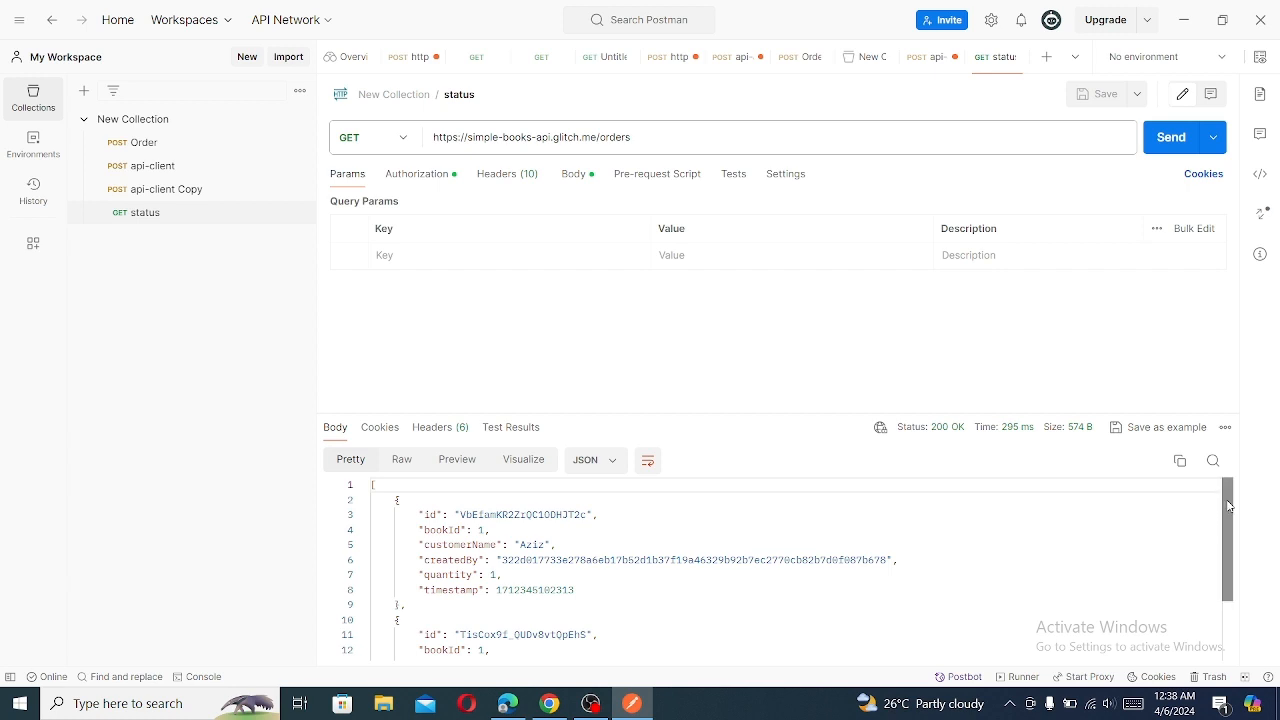
- Change the status request's endpoint from orders to books, send it and look through the returned book list
{"action": "left_click_drag", "start_coordinate": [1229, 506], "coordinate": [1234, 586]}
{"action": "left_click", "coordinate": [634, 136]}
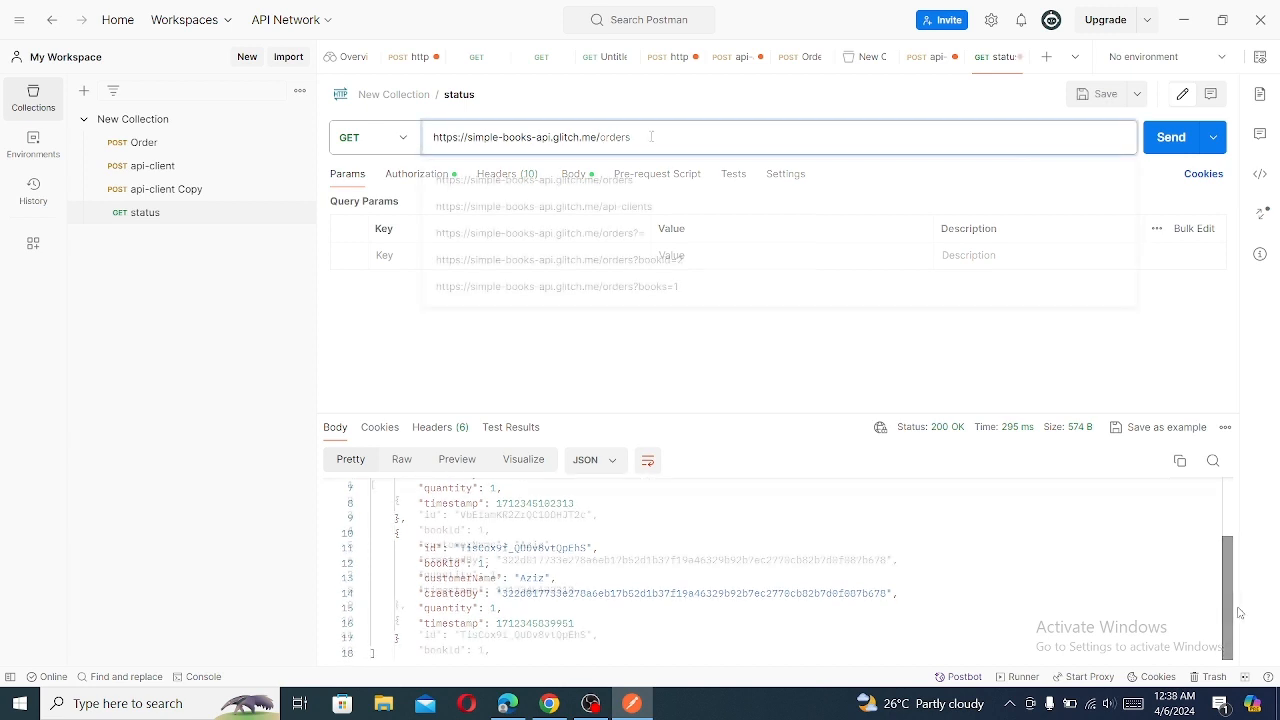
{"action": "key", "text": "BackSpace"}
{"action": "key", "text": "BackSpace"}
{"action": "key", "text": "BackSpace"}
{"action": "key", "text": "BackSpace"}
{"action": "key", "text": "BackSpace"}
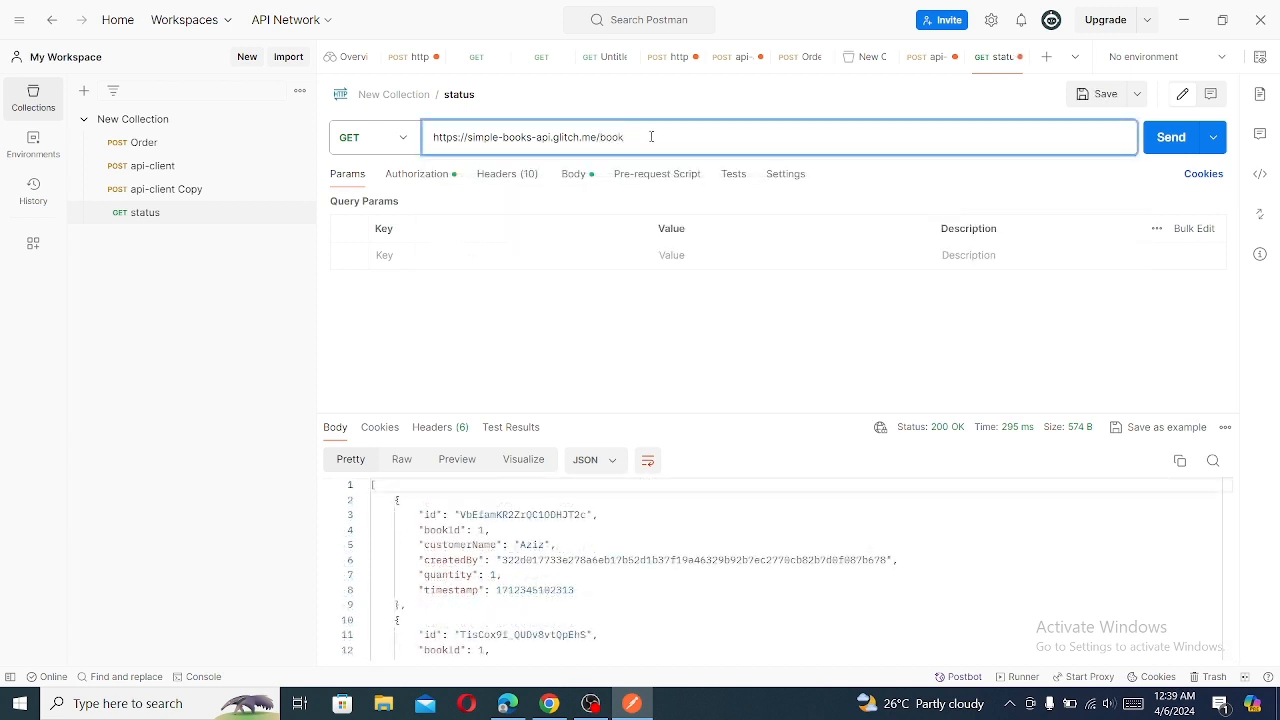
{"action": "left_click", "coordinate": [1166, 140]}
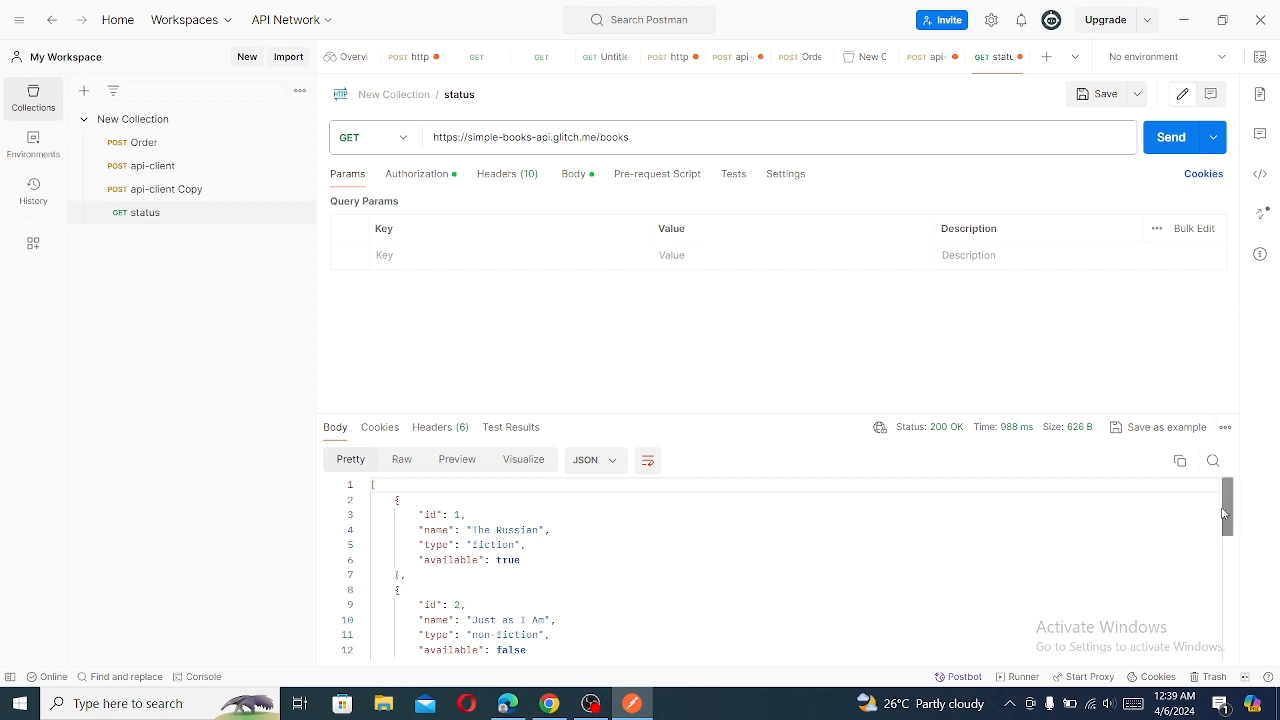
{"action": "mouse_move", "coordinate": [1221, 508]}
{"action": "left_mouse_down"}
{"action": "mouse_move", "coordinate": [1226, 533]}
{"action": "mouse_move", "coordinate": [1219, 501]}
{"action": "mouse_move", "coordinate": [1221, 518]}
{"action": "left_mouse_up"}
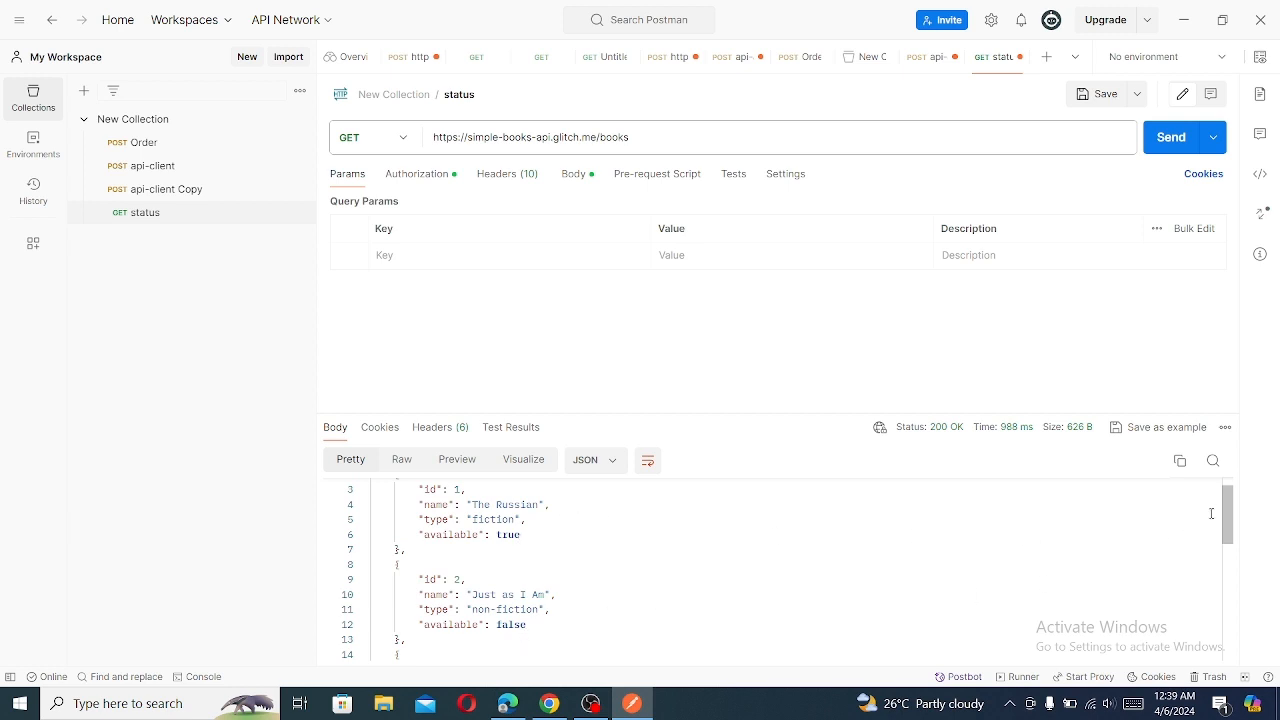
{"action": "mouse_move", "coordinate": [1229, 518]}
{"action": "left_mouse_down"}
{"action": "mouse_move", "coordinate": [1233, 636]}
{"action": "mouse_move", "coordinate": [1245, 633]}
{"action": "mouse_move", "coordinate": [1239, 527]}
{"action": "left_mouse_up"}
{"action": "left_click", "coordinate": [636, 708]}
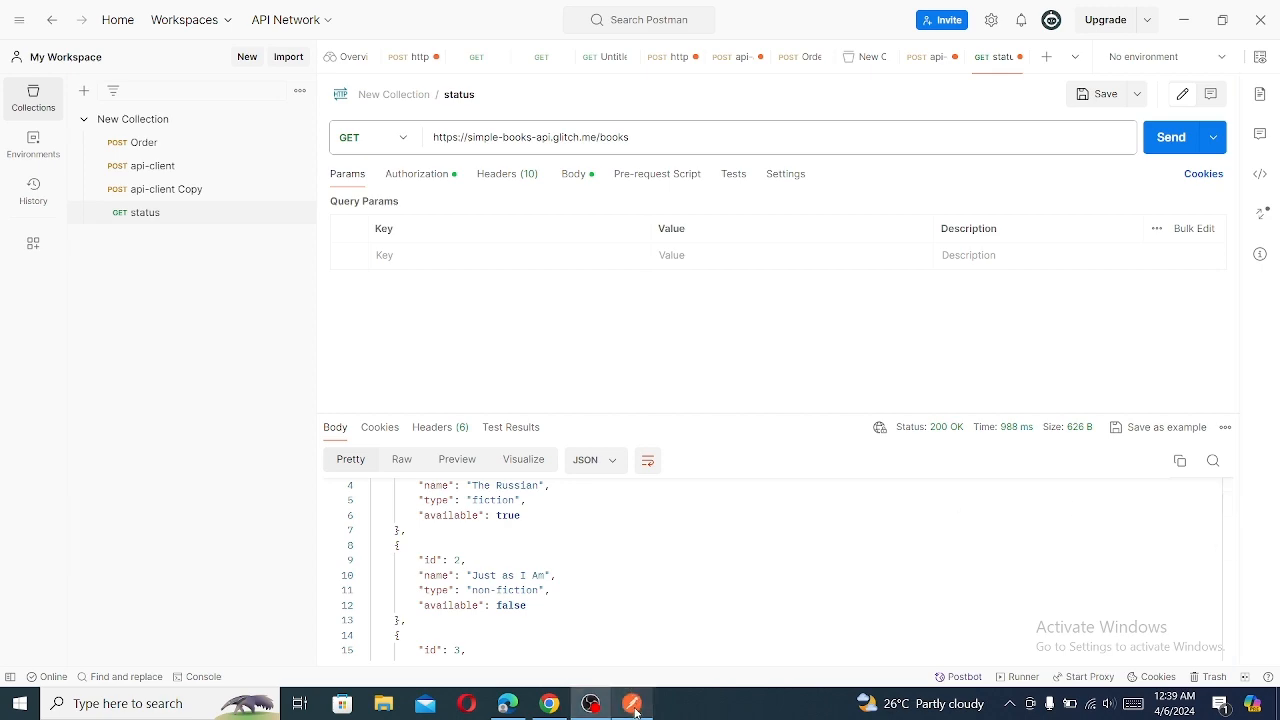
{"action": "left_click", "coordinate": [636, 708]}
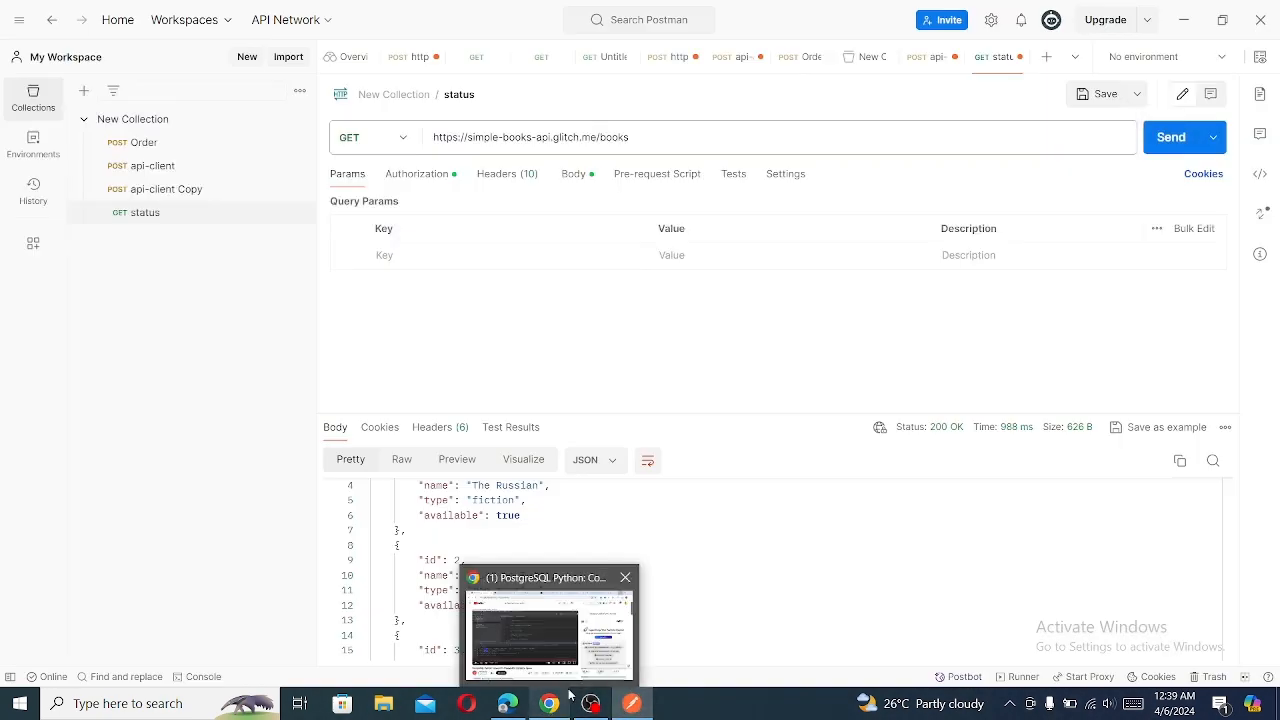
{"action": "left_click", "coordinate": [149, 216]}
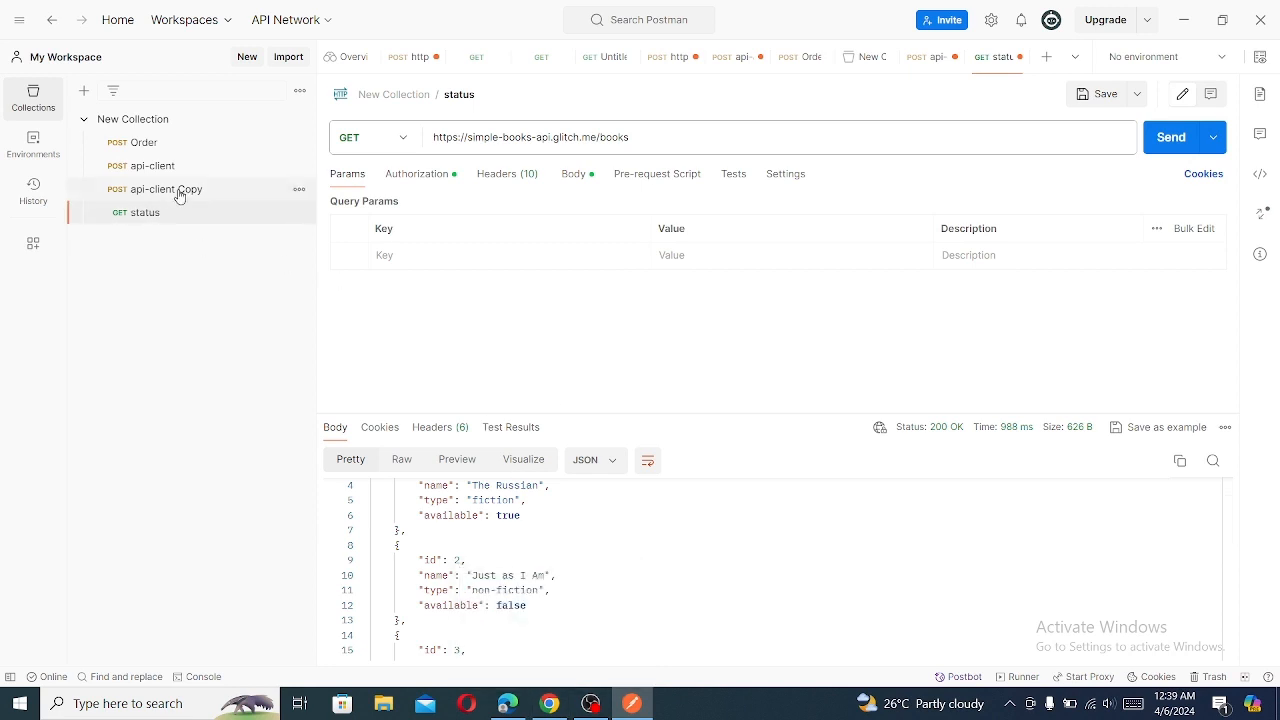
- In the api-client Copy request's JSON body, set bookId to 3 and submit the order, and repeat with bookId 4
{"action": "left_click", "coordinate": [180, 194]}
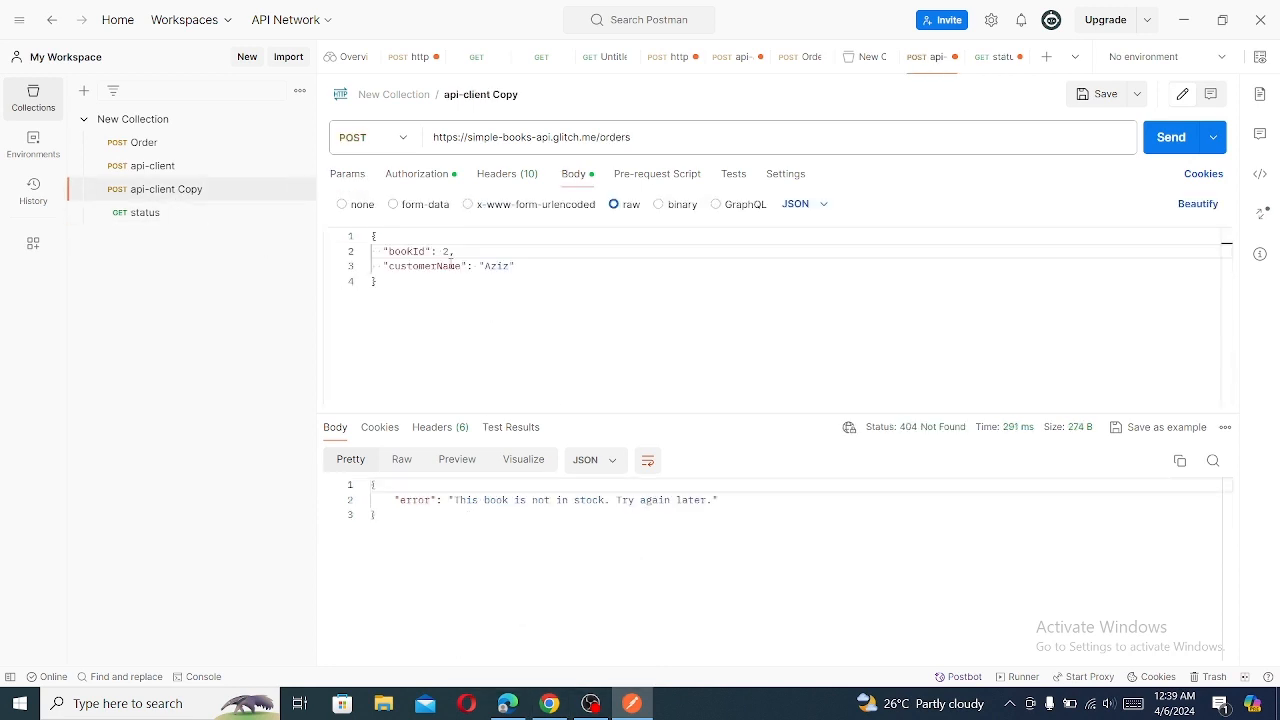
{"action": "left_click", "coordinate": [450, 251]}
{"action": "left_click", "coordinate": [1162, 137]}
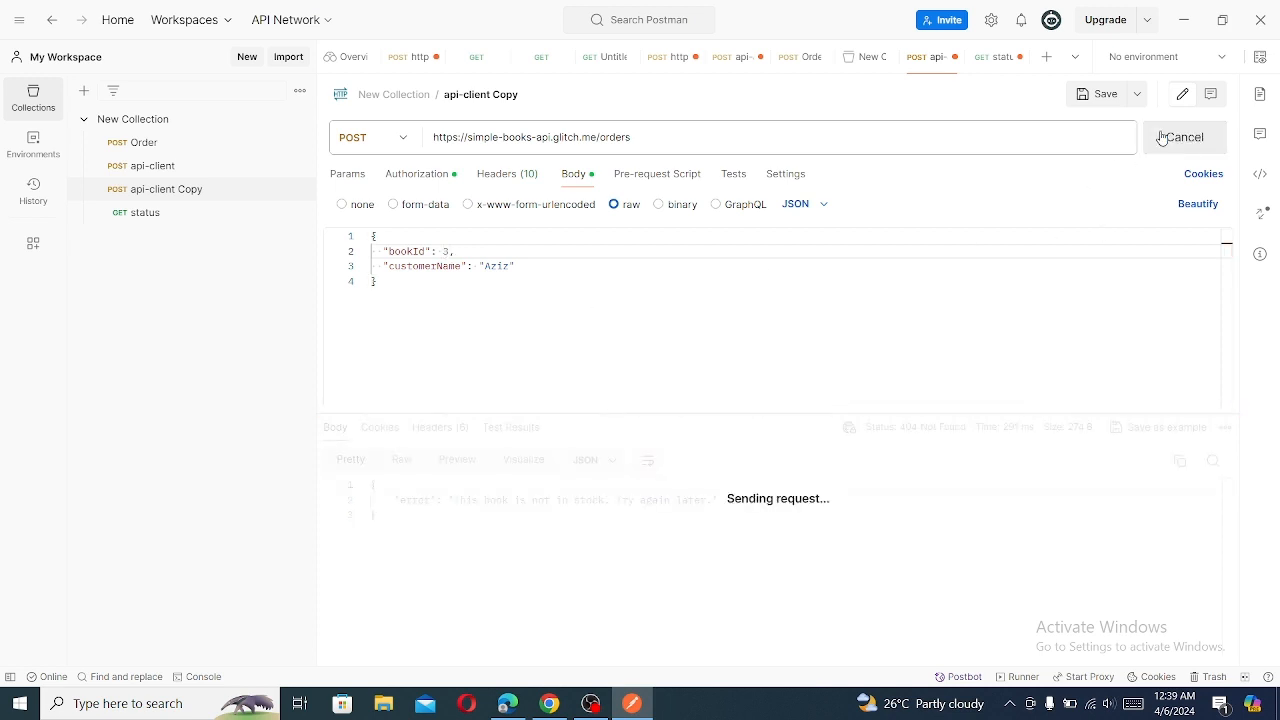
{"action": "left_click", "coordinate": [451, 252]}
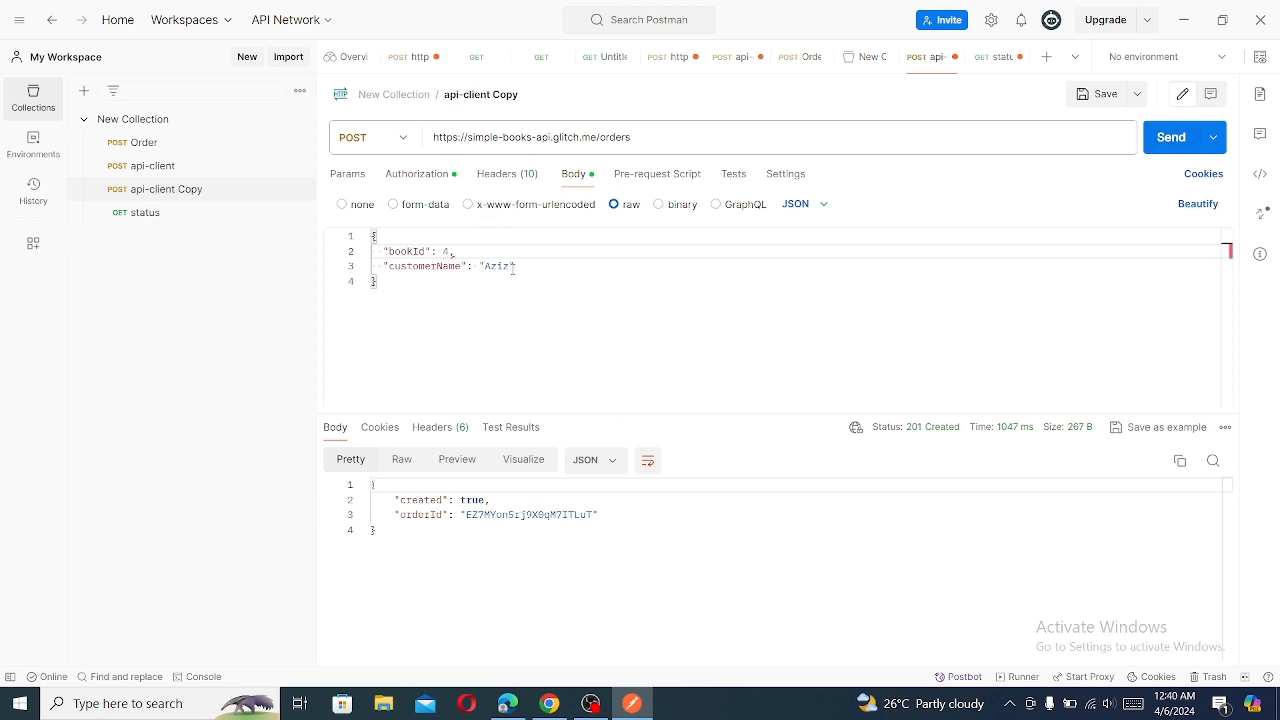
{"action": "left_click", "coordinate": [1168, 137]}
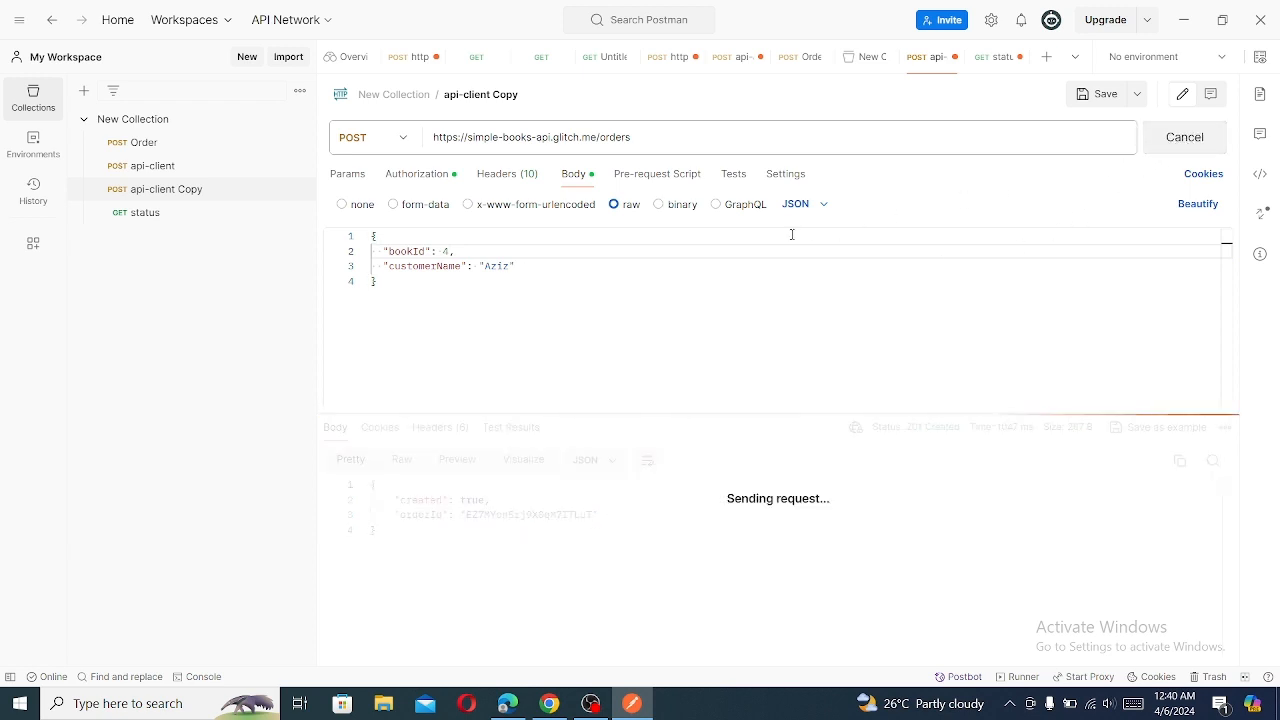
- Submit two more orders from the api-client Copy request, one with bookId 5 and one with bookId 6
{"action": "left_click", "coordinate": [449, 252]}
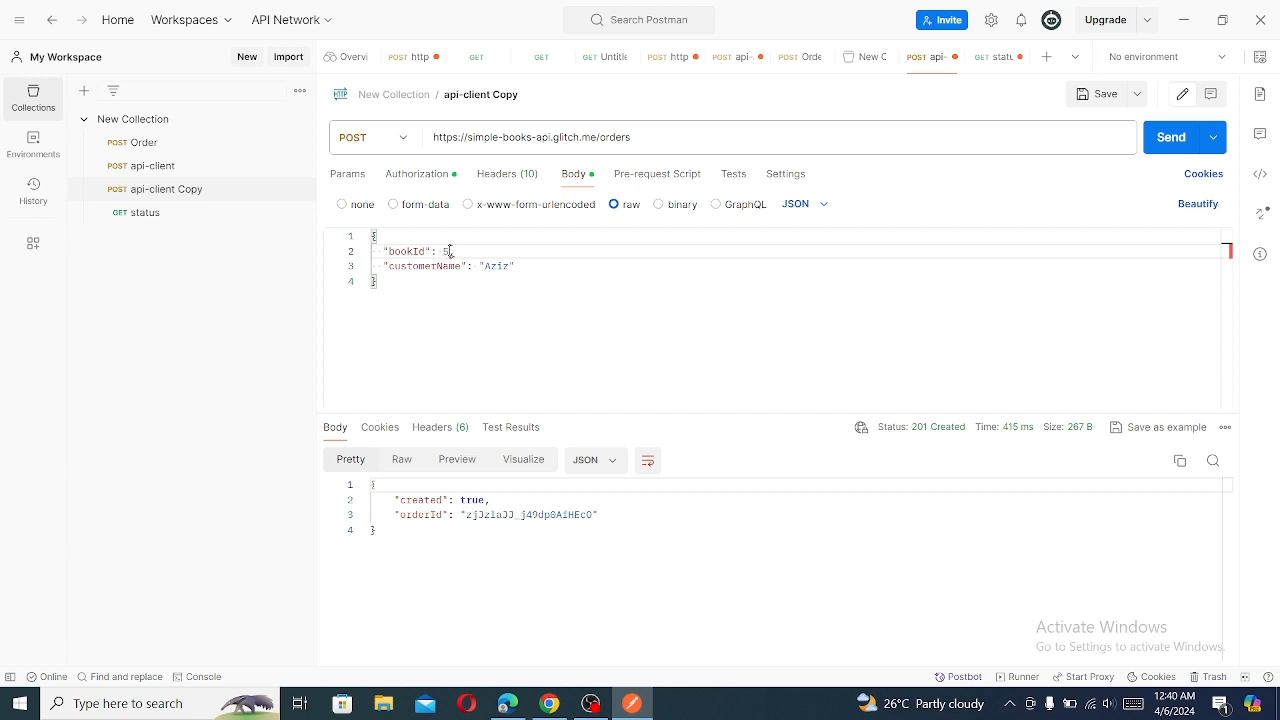
{"action": "left_click", "coordinate": [1165, 140]}
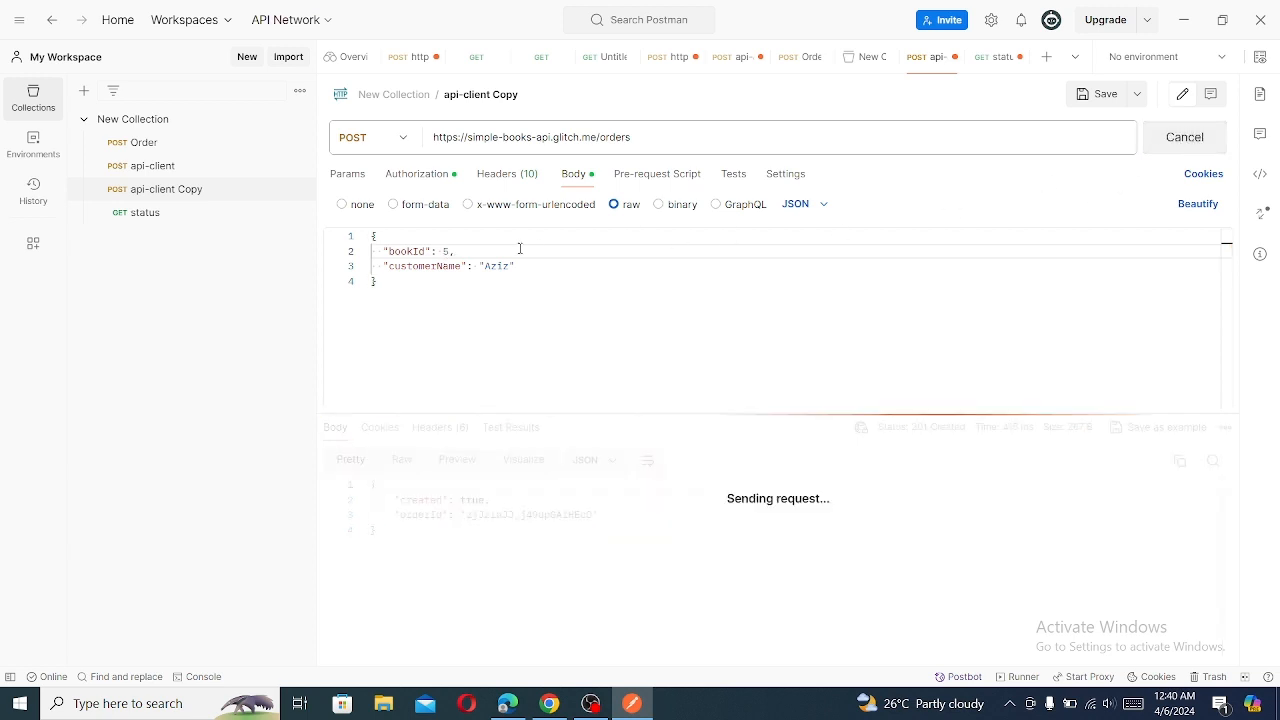
{"action": "left_click", "coordinate": [449, 252]}
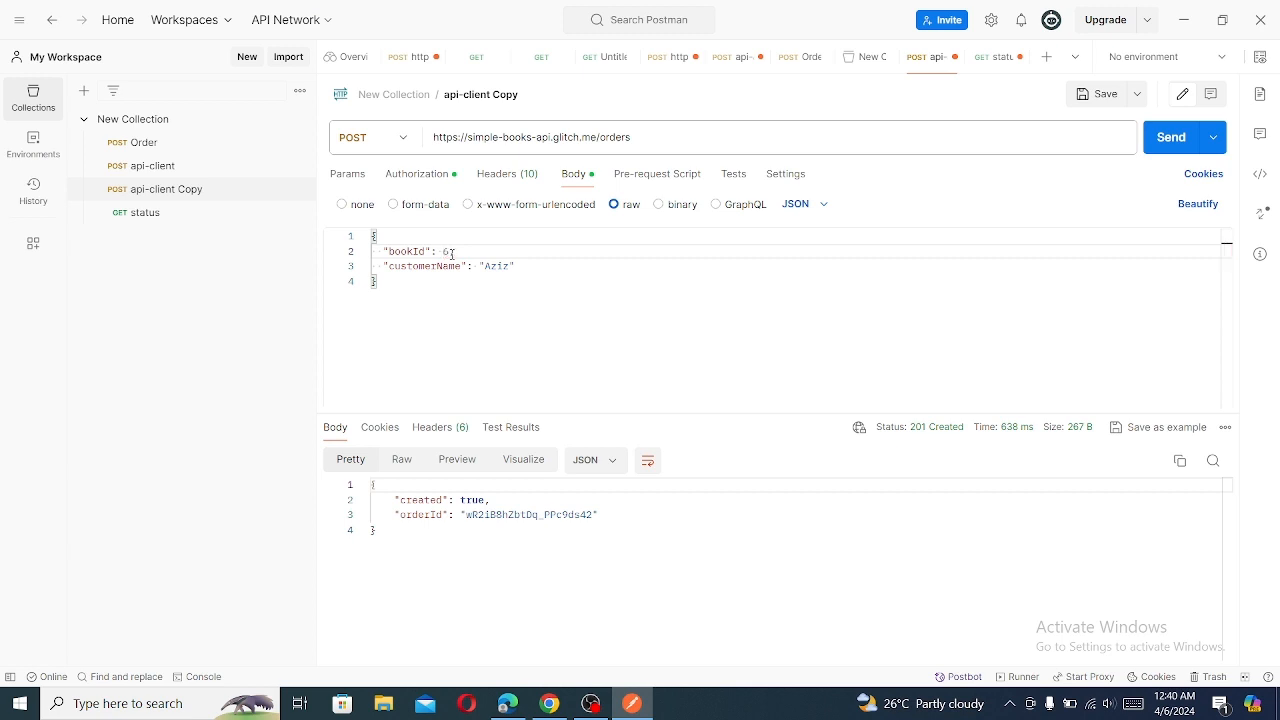
{"action": "left_click", "coordinate": [1160, 140]}
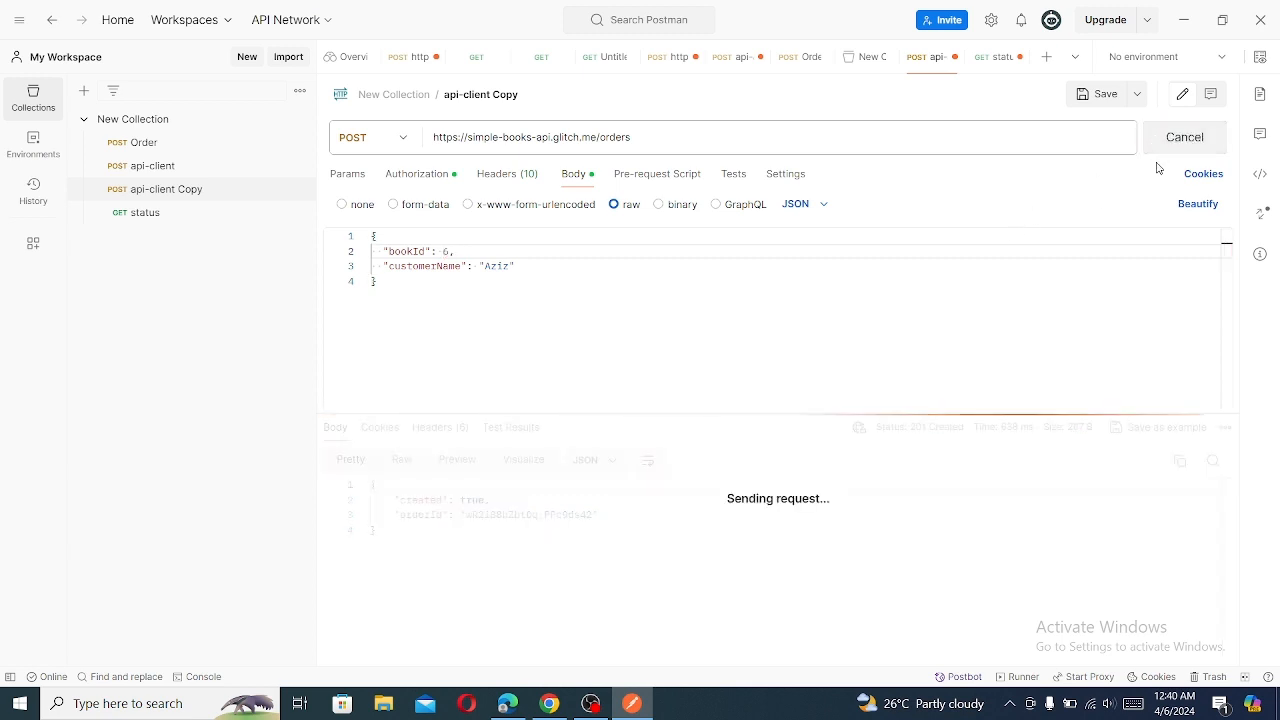
- Switch to Chrome to look up the Get all orders endpoint in the Simple Books API documentation, and return to Postman
{"action": "left_click", "coordinate": [549, 703]}
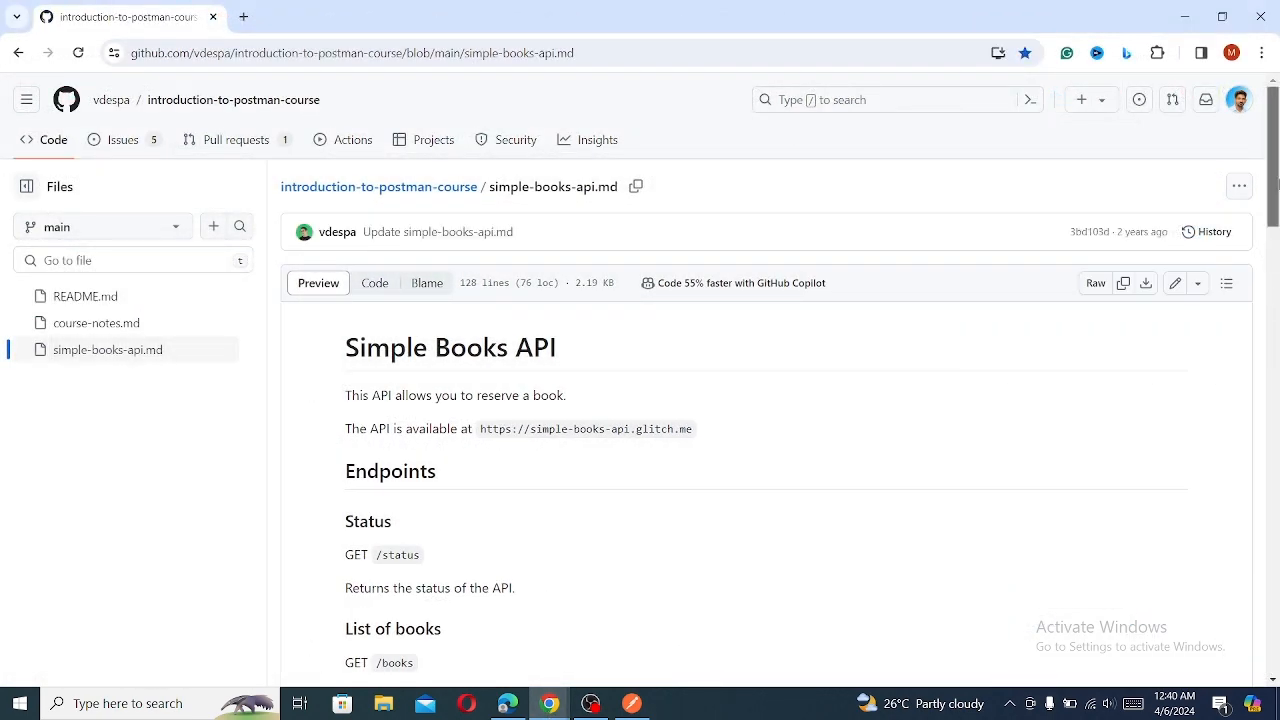
{"action": "left_click_drag", "start_coordinate": [1276, 228], "coordinate": [1245, 410]}
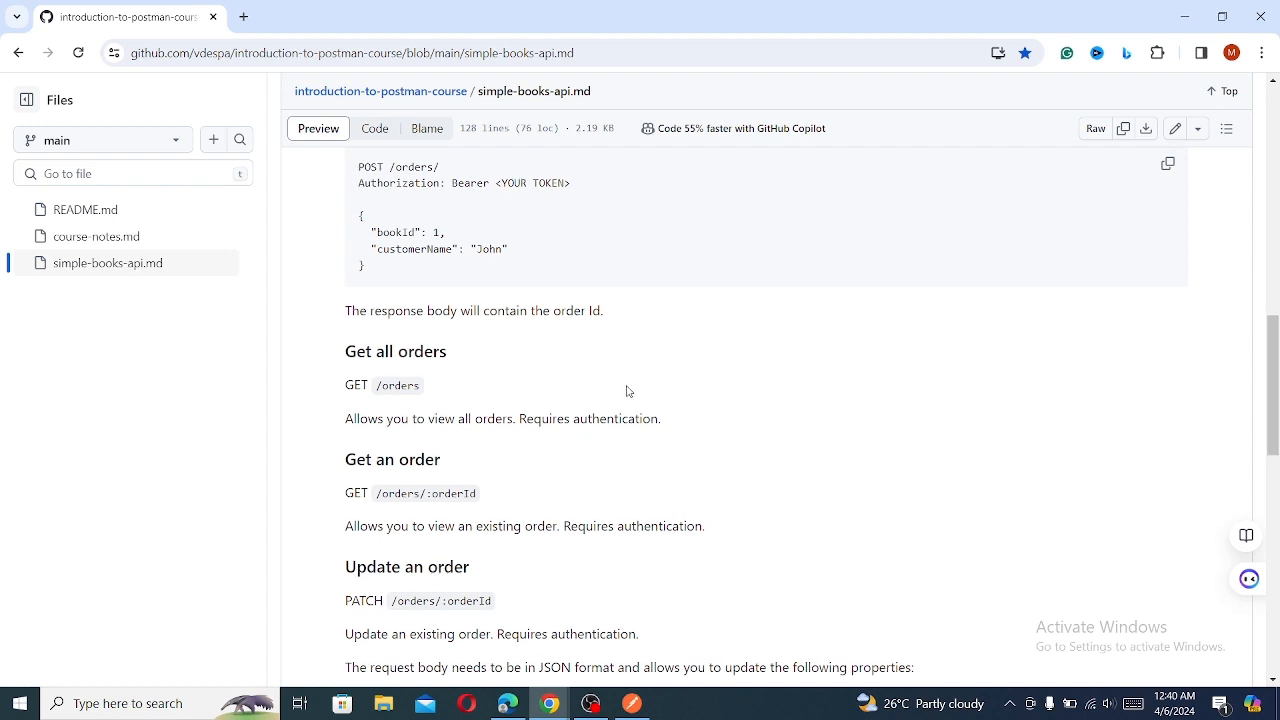
{"action": "left_click", "coordinate": [632, 703]}
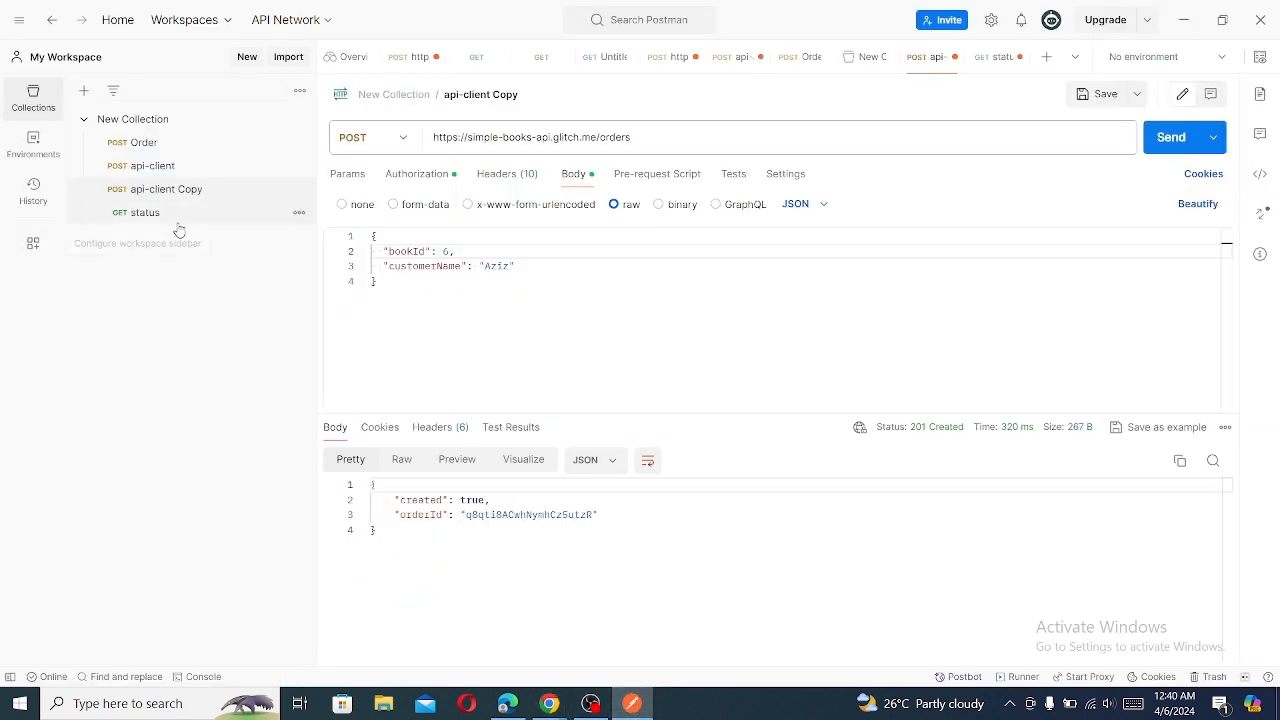
- Duplicate the status request in New Collection and rename the duplicate to allorders
{"action": "left_click", "coordinate": [298, 213]}
{"action": "left_click", "coordinate": [227, 380]}
{"action": "left_click", "coordinate": [299, 236]}
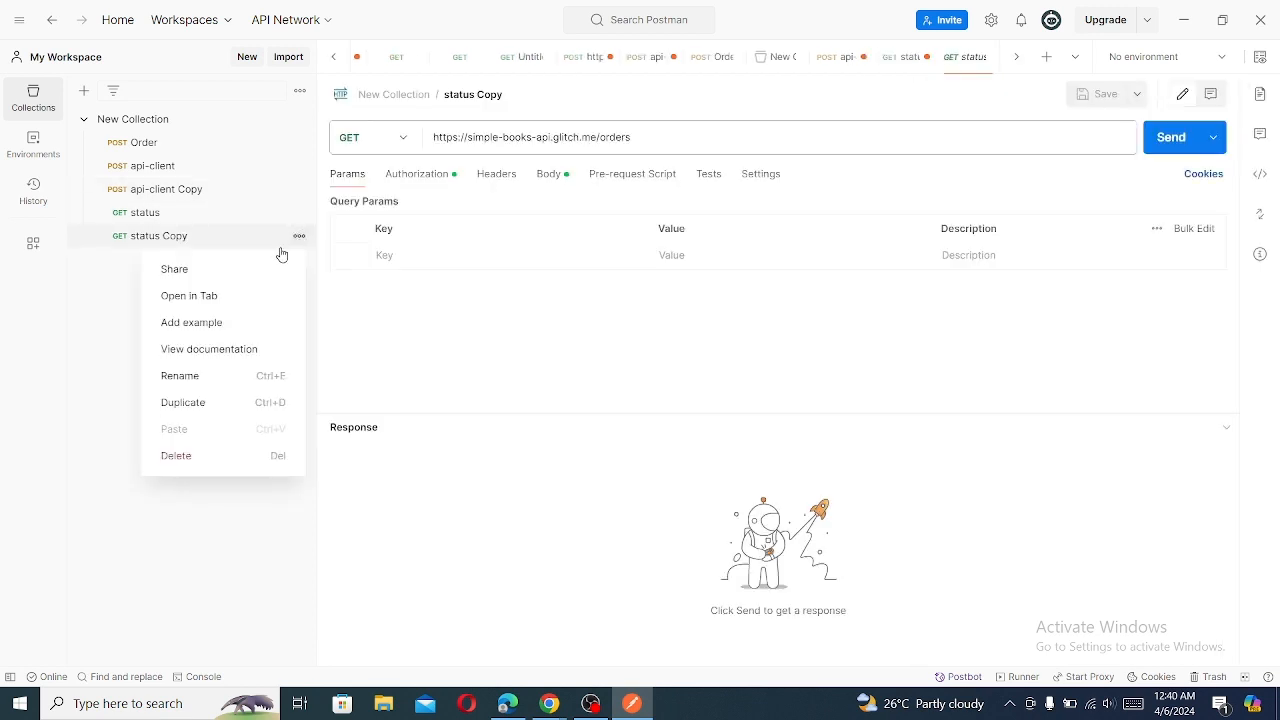
{"action": "left_click", "coordinate": [212, 378]}
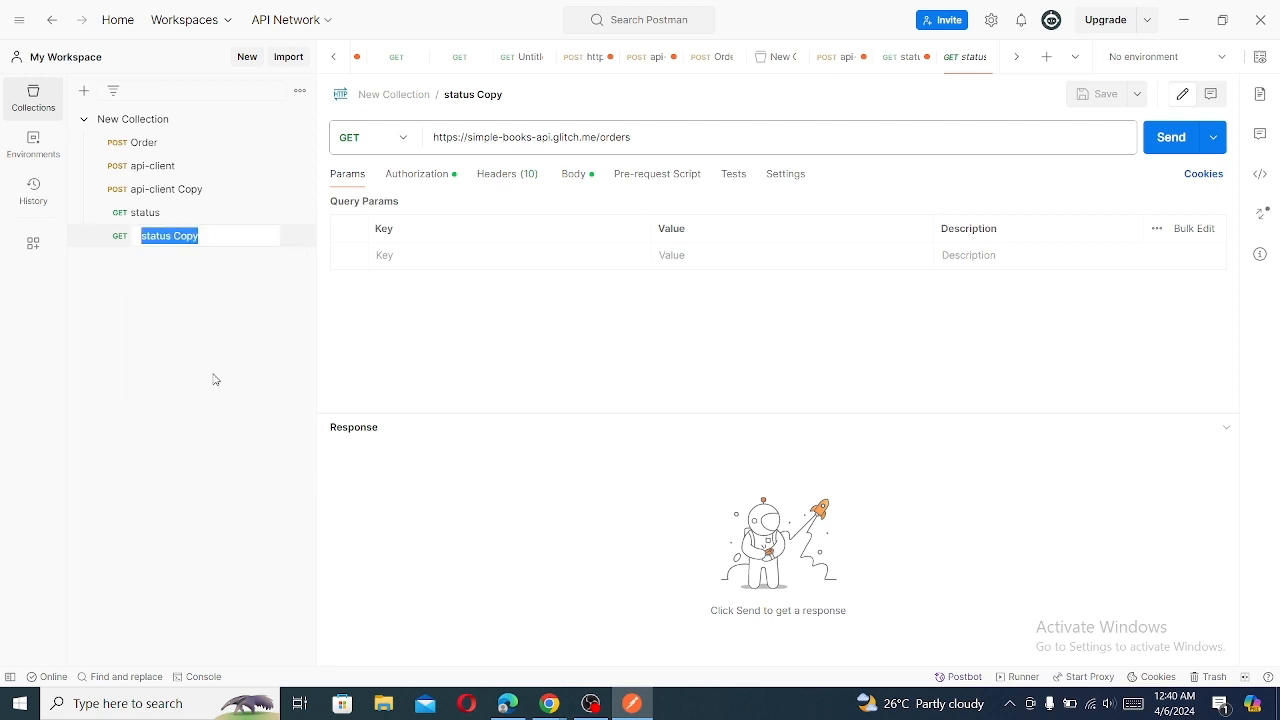
{"action": "type", "text": "allorders"}
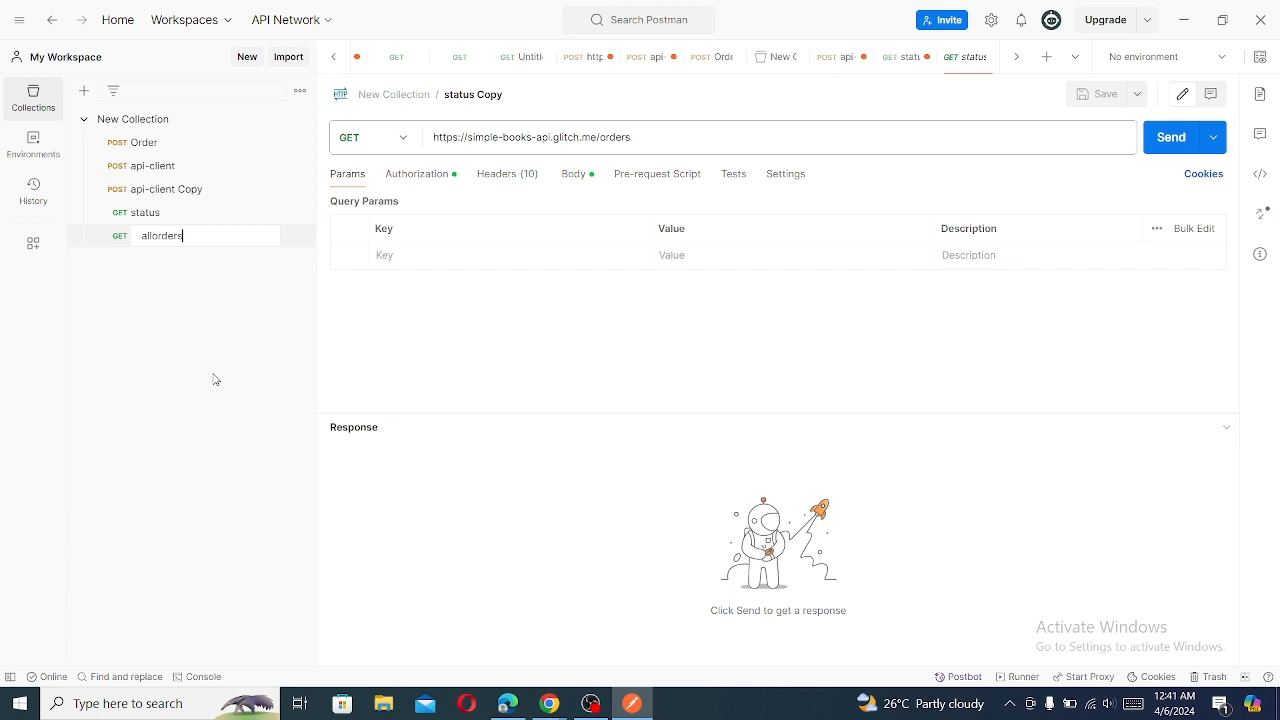
{"action": "key", "text": "Return"}
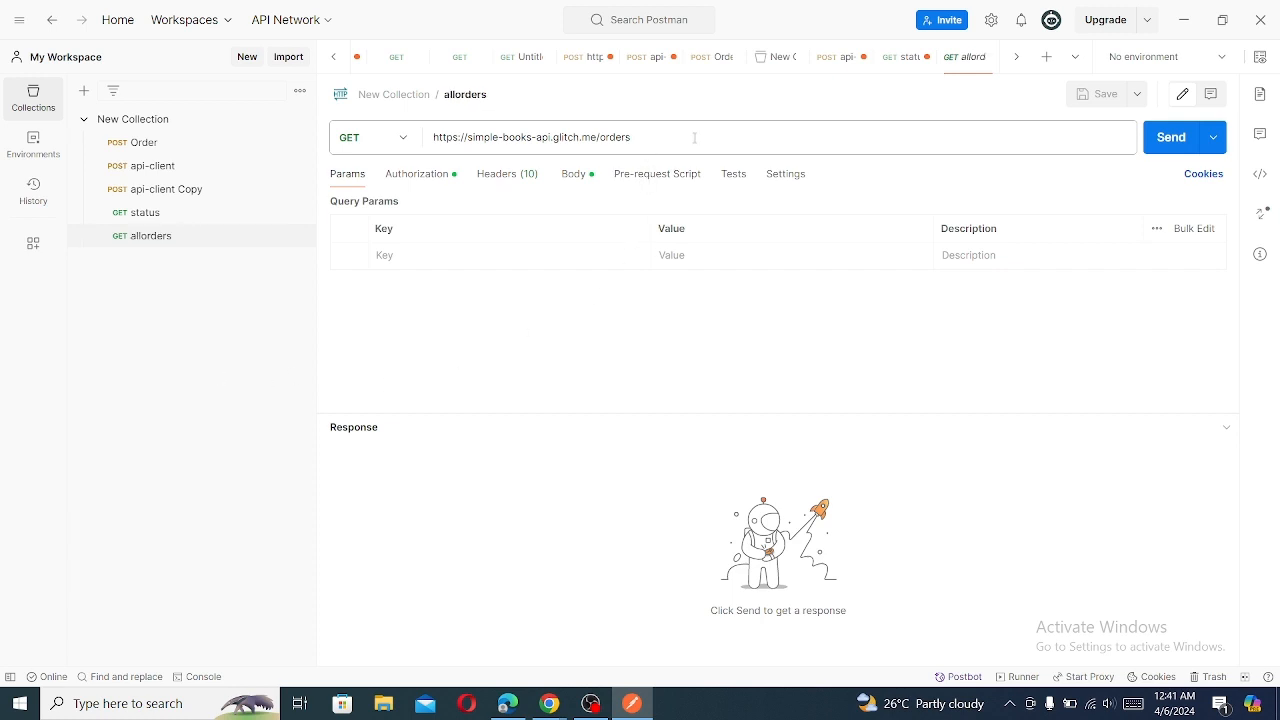
- Recheck the method and path for getting all orders in the Chrome documentation, and switch back to Postman
{"action": "left_click", "coordinate": [558, 708]}
{"action": "left_click", "coordinate": [614, 650]}
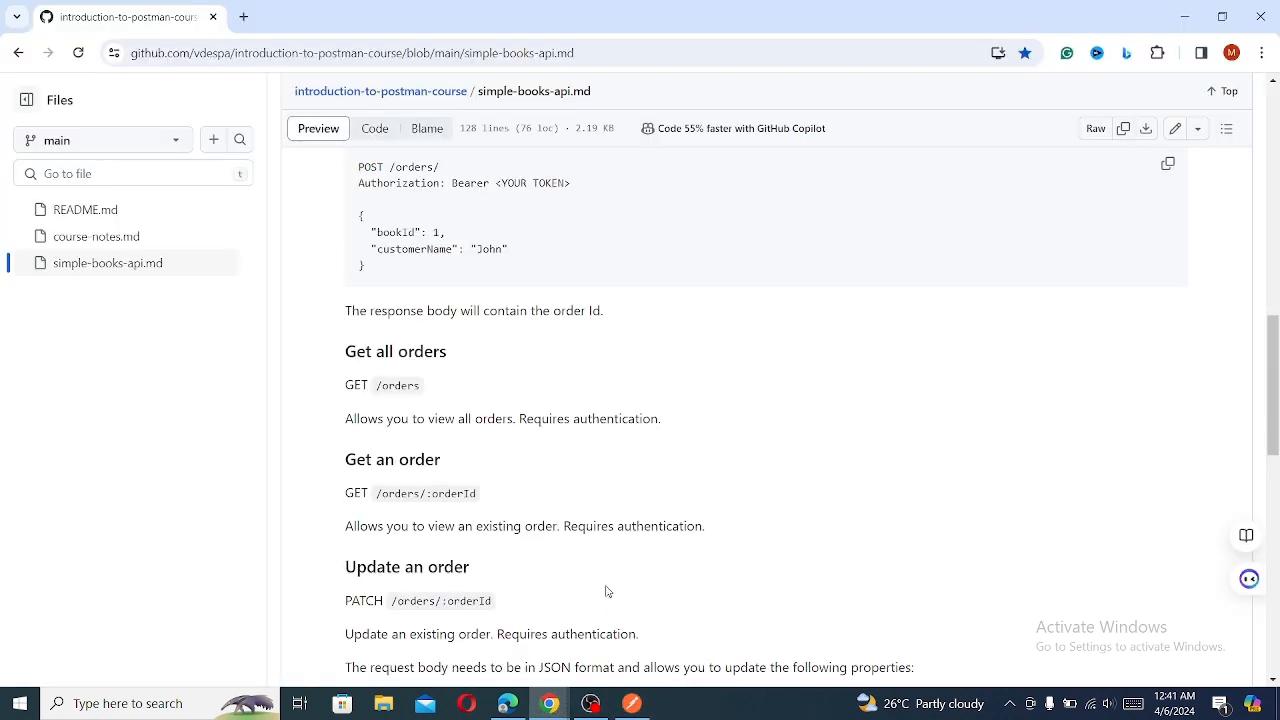
{"action": "left_click", "coordinate": [631, 703]}
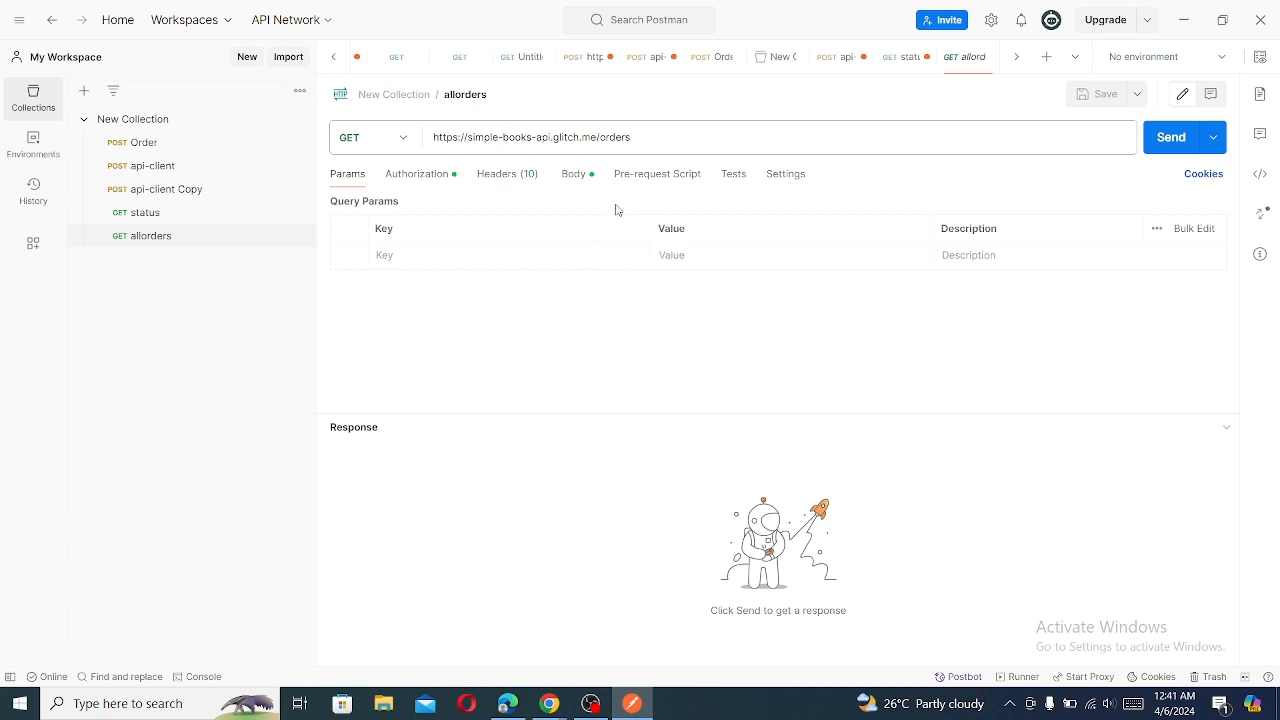
- Send the allorders GET request to the orders endpoint and look through the returned orders
{"action": "left_click", "coordinate": [1169, 138]}
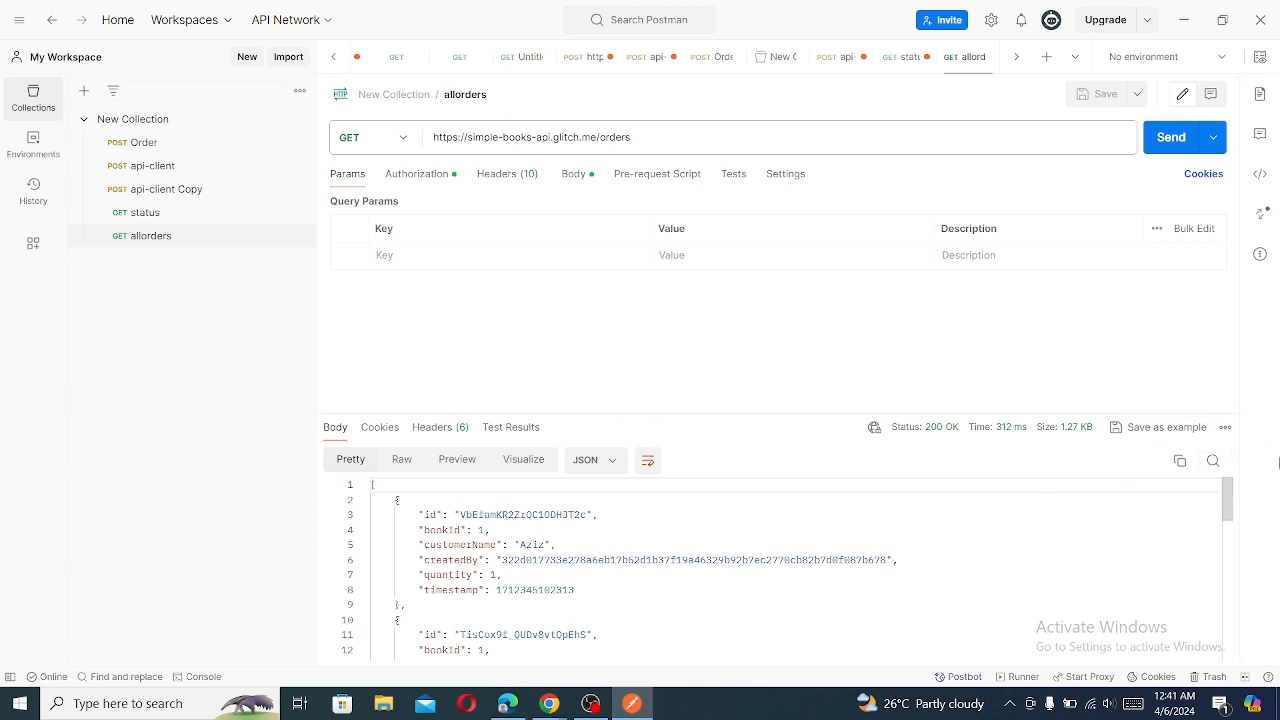
{"action": "scroll", "coordinate": [1236, 523], "scroll_direction": "down", "scroll_amount": 1}
{"action": "mouse_move", "coordinate": [1236, 523]}
{"action": "left_mouse_down"}
{"action": "mouse_move", "coordinate": [1253, 652]}
{"action": "mouse_move", "coordinate": [1251, 508]}
{"action": "left_mouse_up"}
{"action": "mouse_move", "coordinate": [1249, 500]}
{"action": "left_mouse_down"}
{"action": "mouse_move", "coordinate": [1267, 655]}
{"action": "mouse_move", "coordinate": [1255, 510]}
{"action": "left_mouse_up"}
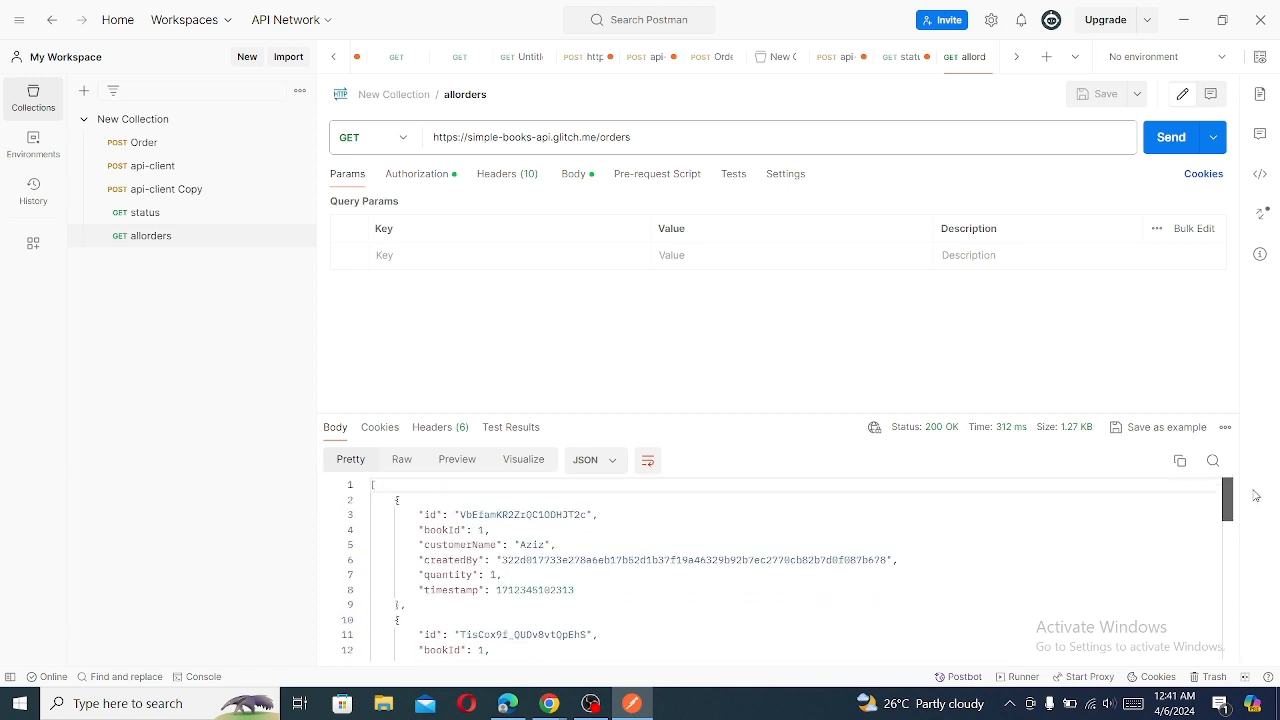